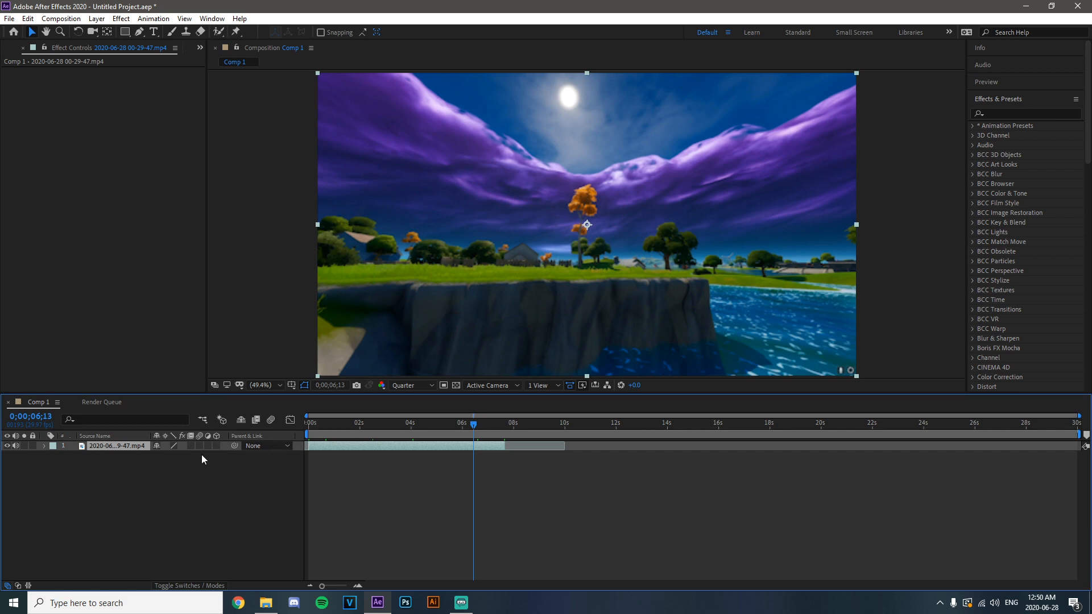
Duplicate the video clip layer and freeze the copy on the frame at 0;00;06;13
key(ctrl+d)
right_click(128, 451)
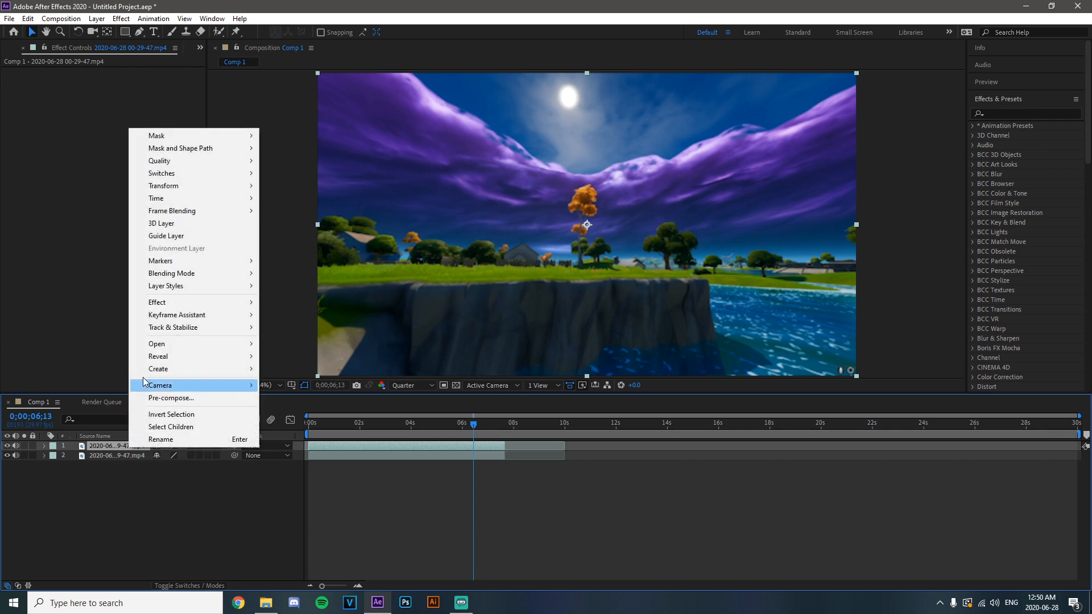
mouse_move(245, 199)
click(309, 235)
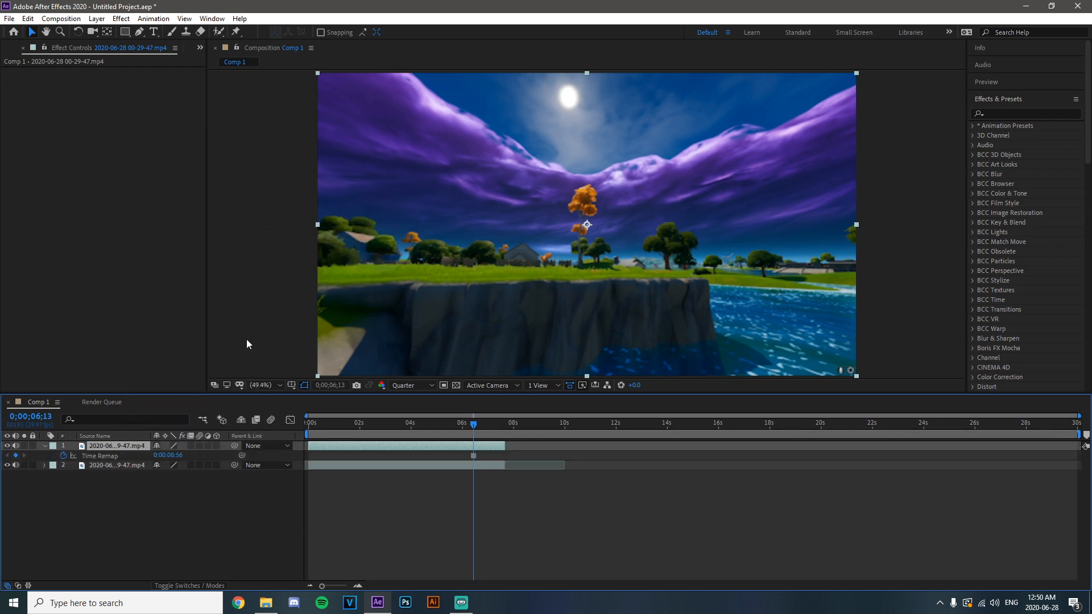
Rename the freeze-frame layer env and the original clip layer cine
key(Return)
text(env)
key(Return)
click(125, 466)
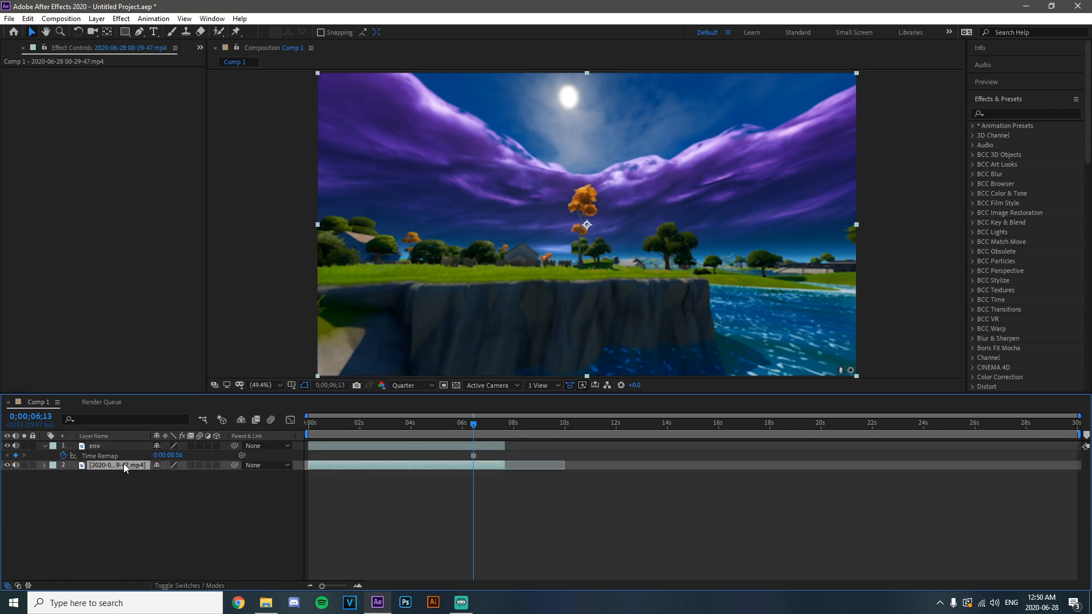
key(Return)
text(cine)
key(Return)
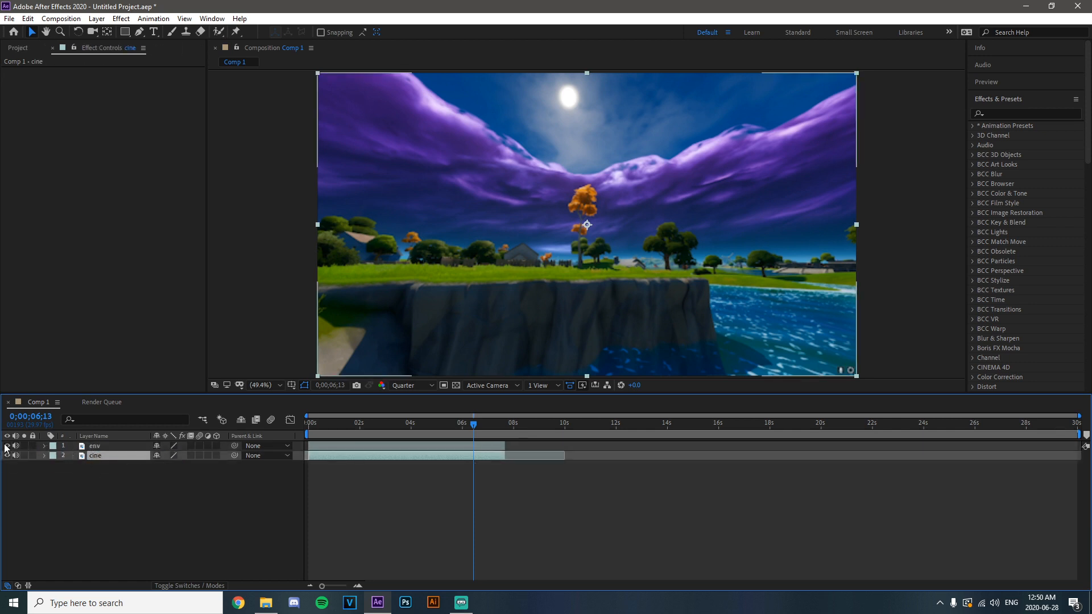
Place the env layer, hidden, beneath cine and run Track Camera on the cine layer
drag(111, 445, 114, 463)
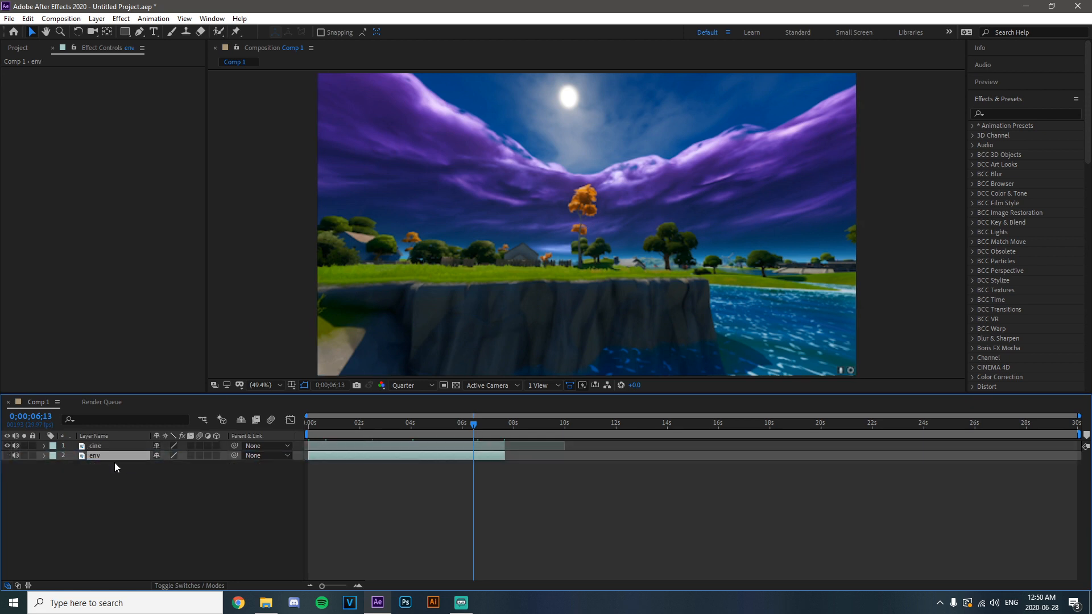
click(98, 445)
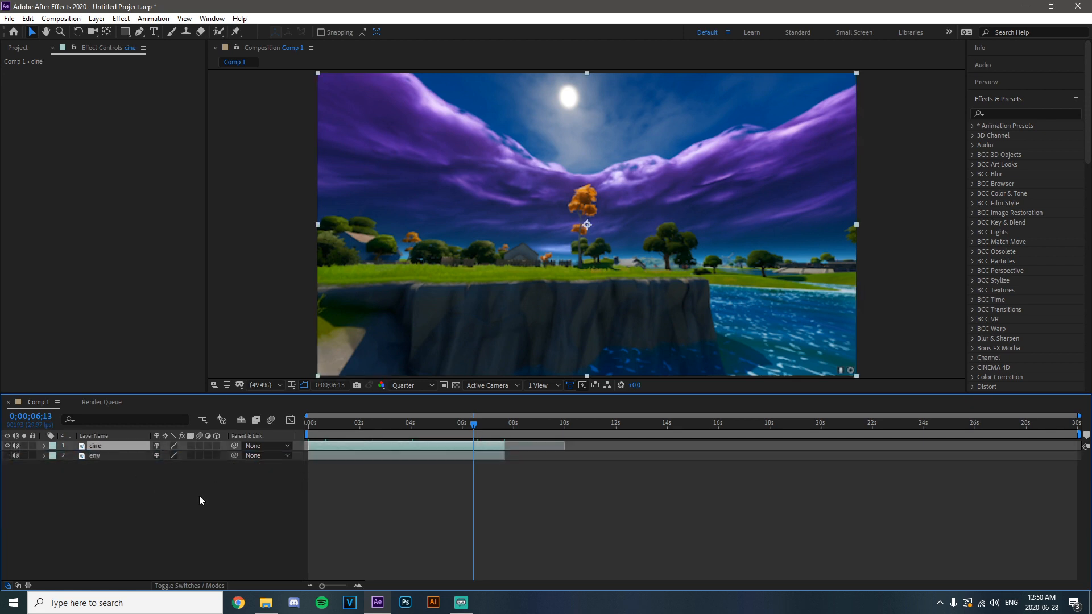
right_click(105, 448)
mouse_move(182, 324)
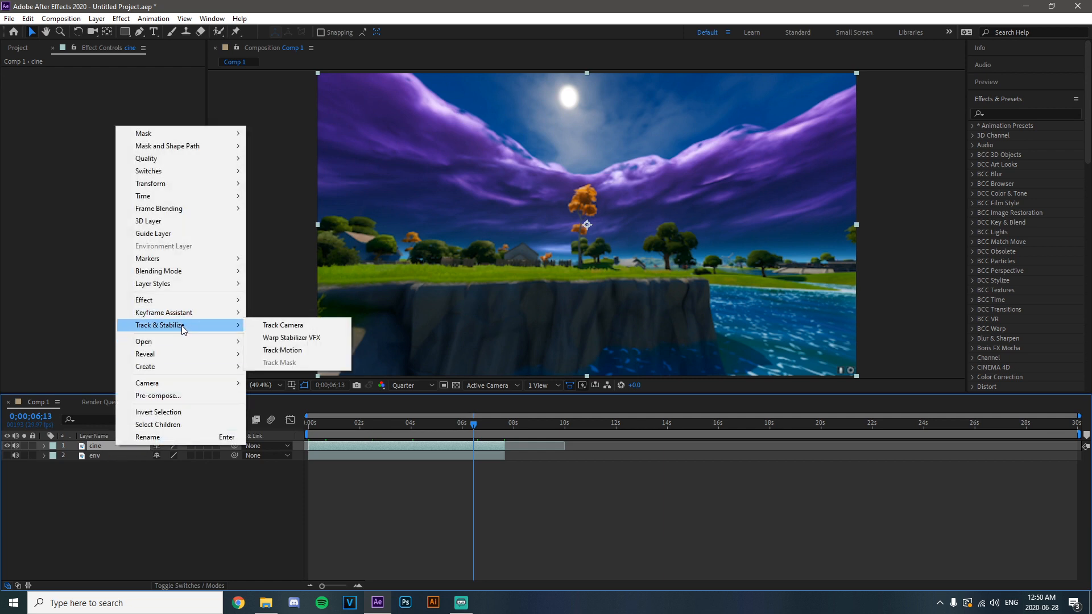
click(288, 325)
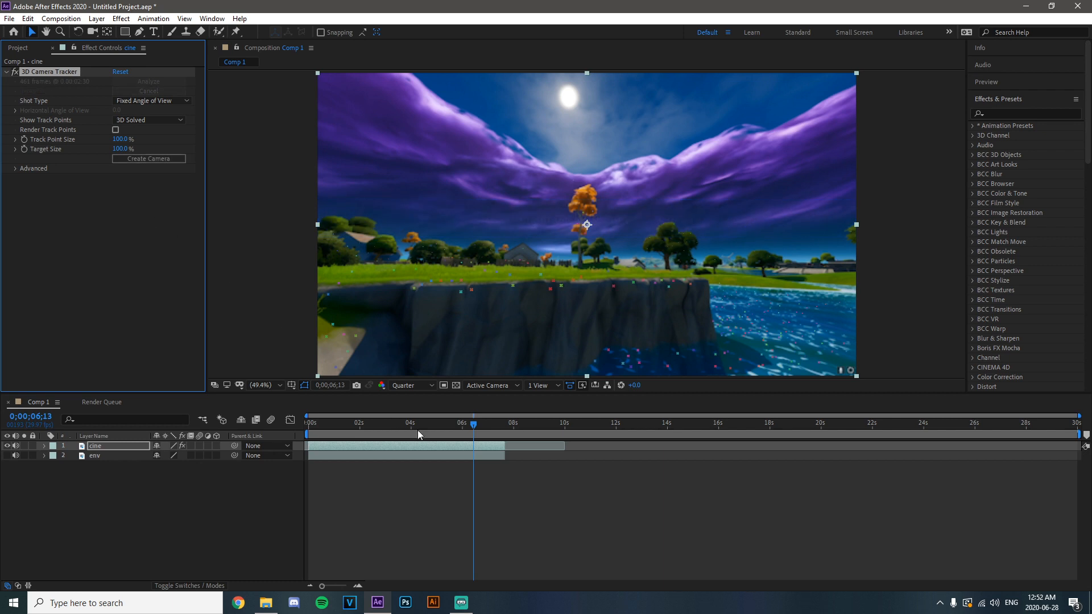
Try smaller track point and target sizes in the 3D Camera Tracker, and restore both to 100%
drag(449, 422, 385, 422)
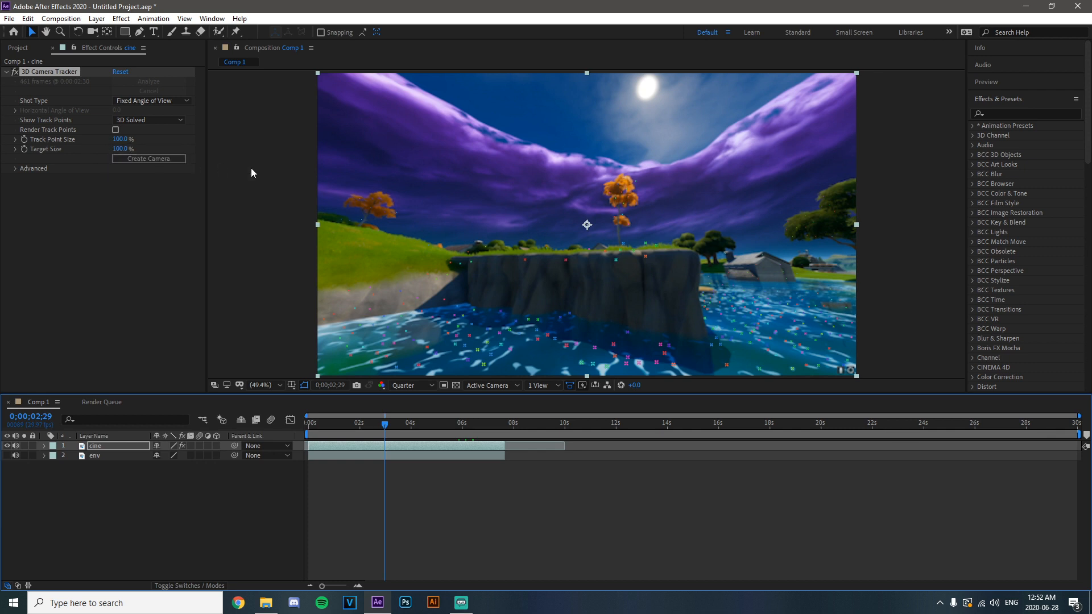
drag(121, 140, 42, 142)
click(117, 140)
text(100)
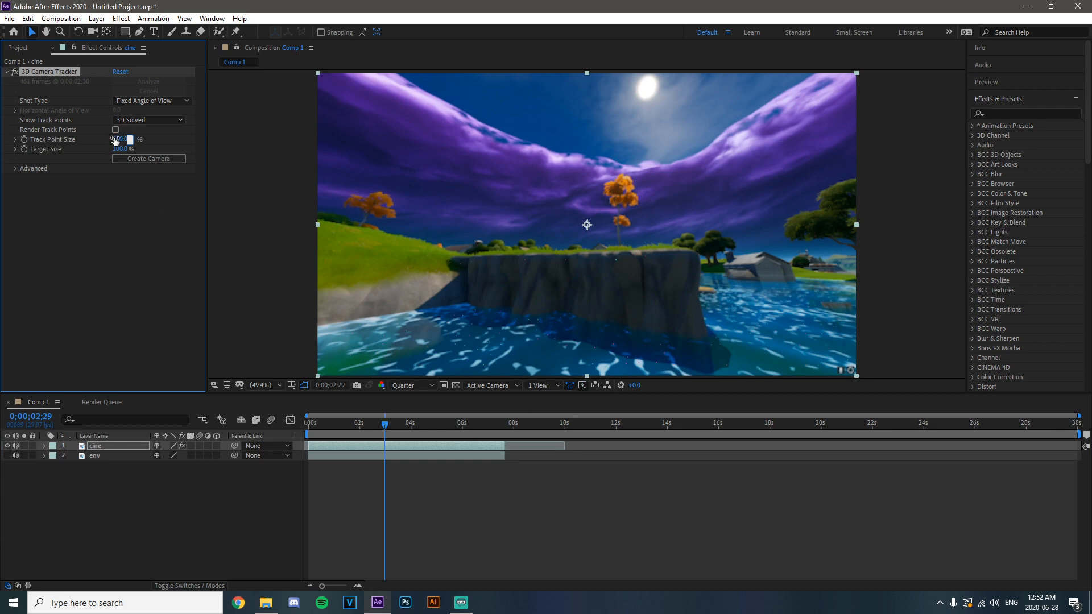
key(Return)
drag(127, 150, 22, 145)
click(116, 149)
text(100)
key(Return)
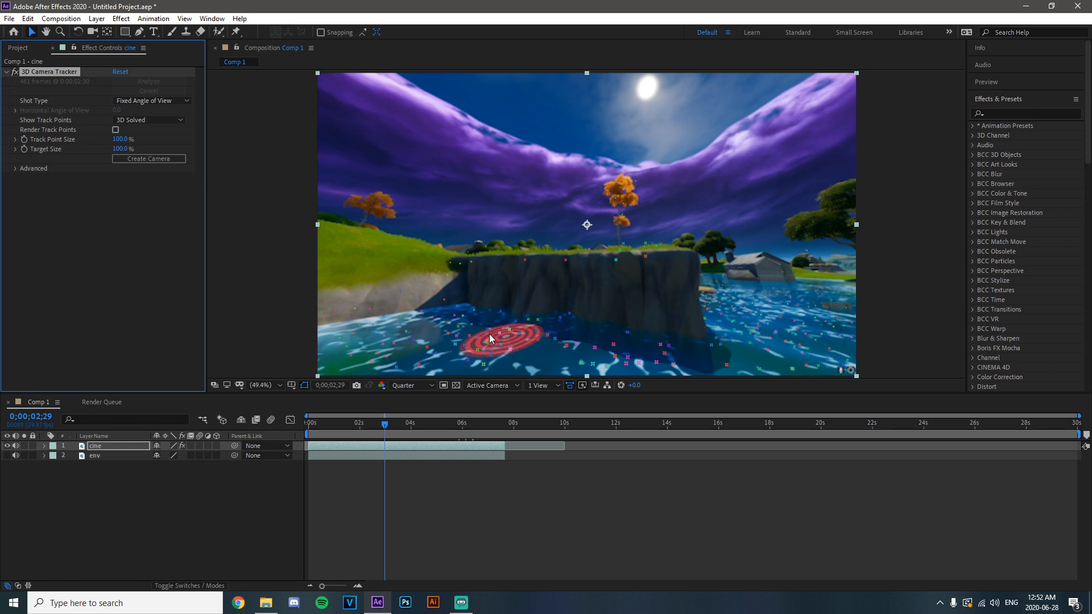
At 0;00;03;14, create a null and camera from track points on the water before the cliff, and place the null hidden beneath all layers
mouse_move(385, 425)
mouse_down()
mouse_move(345, 427)
mouse_move(491, 435)
mouse_move(397, 427)
mouse_up()
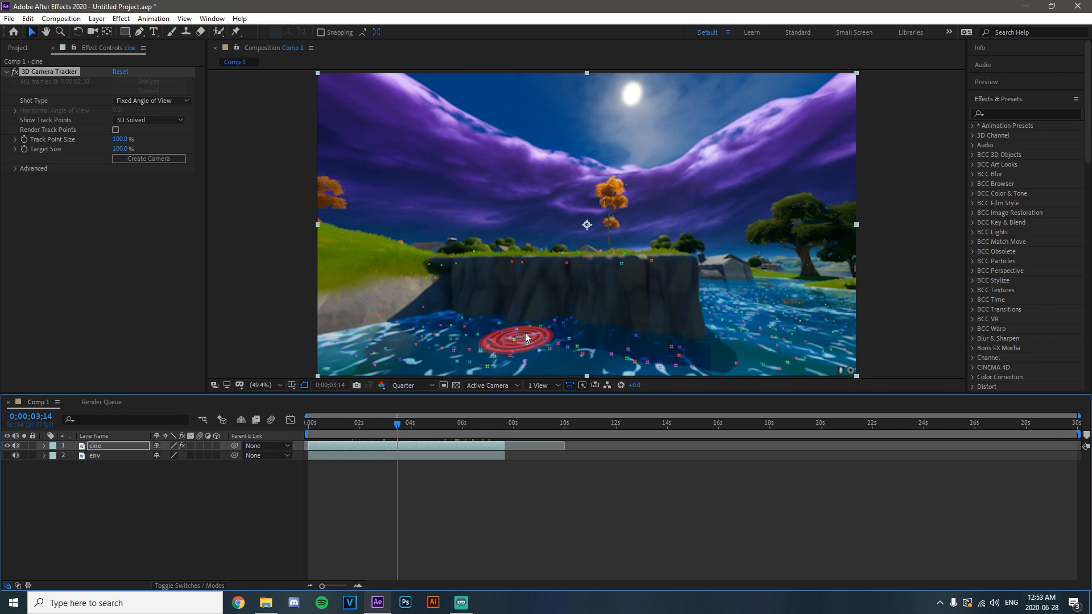
right_click(527, 335)
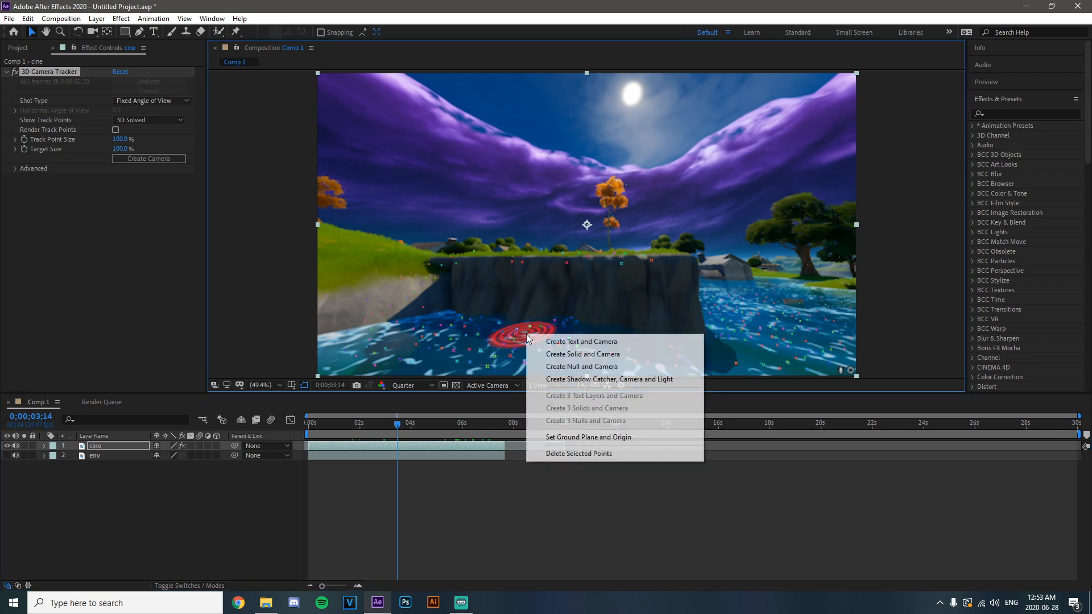
click(554, 367)
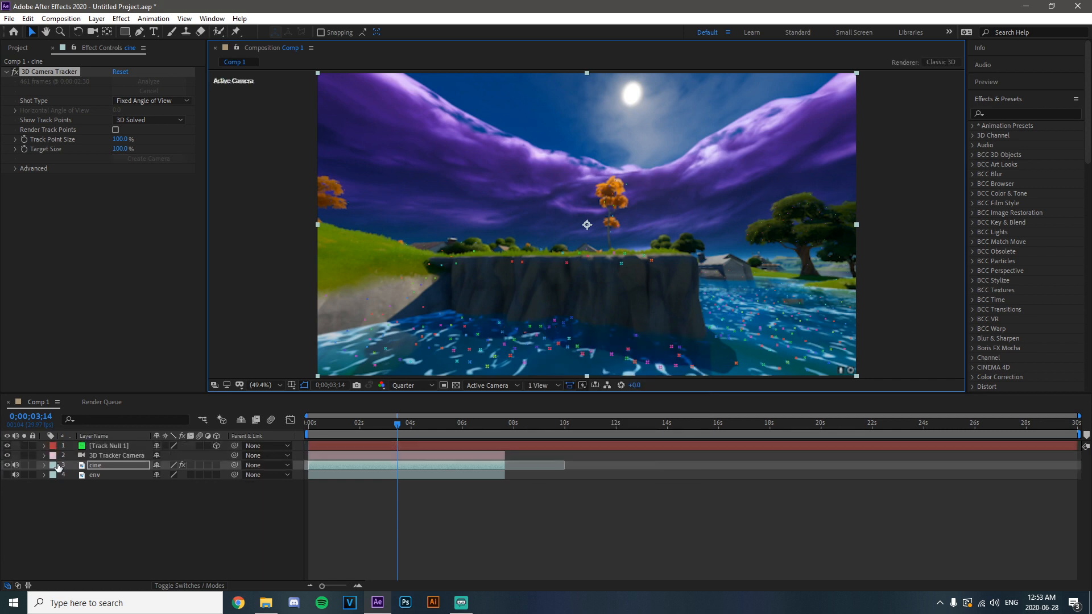
drag(116, 446, 116, 487)
click(77, 493)
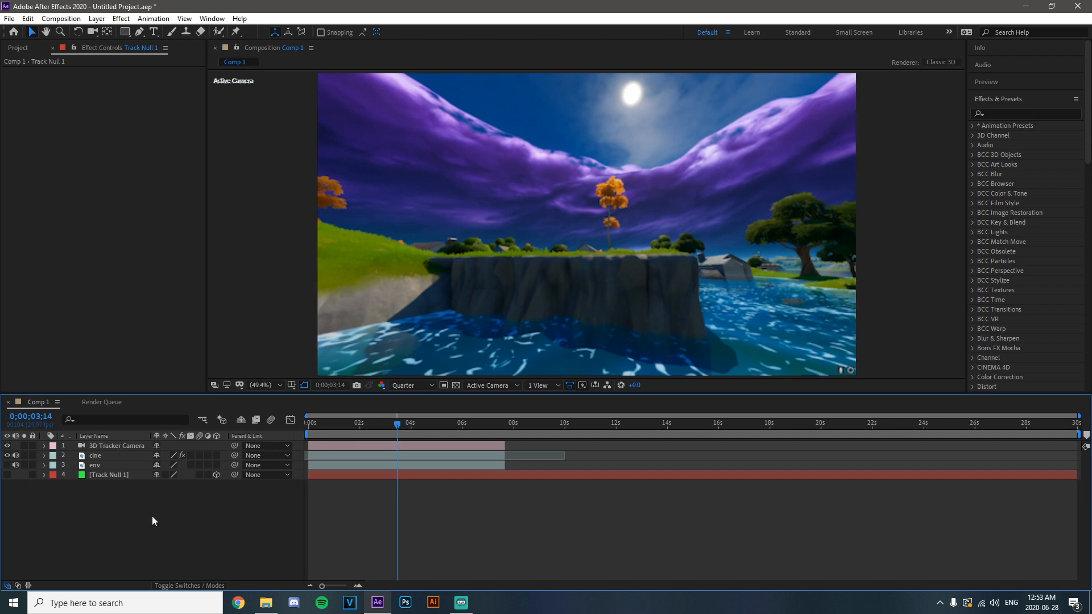
Create a new 1920 x 1080 px solid layer named 3D Text
right_click(179, 495)
mouse_move(227, 370)
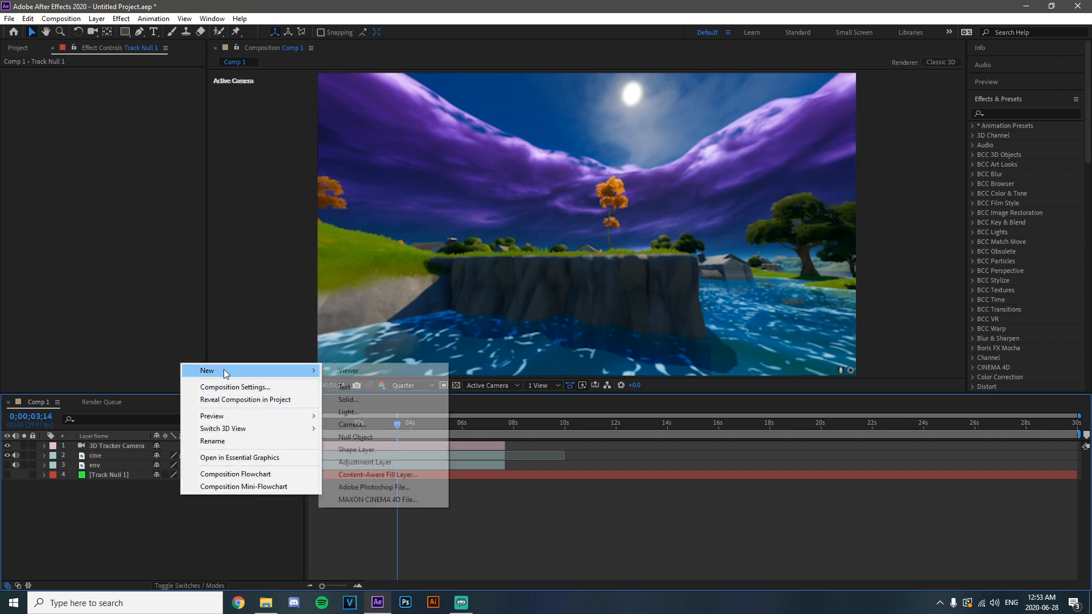
click(383, 399)
text(#d=)
key(BackSpace)
key(BackSpace)
key(BackSpace)
text(3D Text)
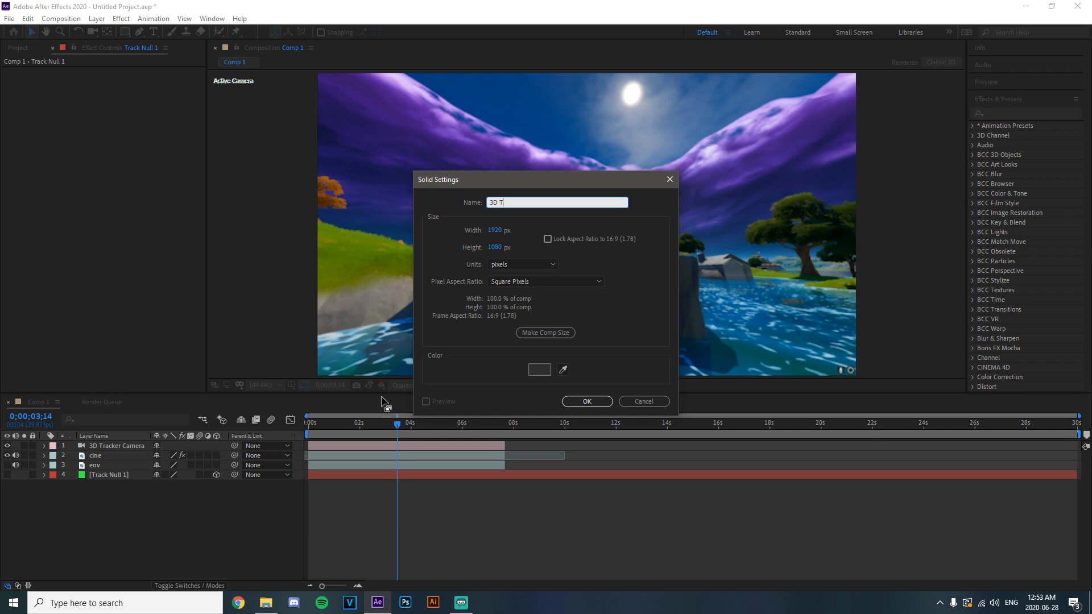
key(Return)
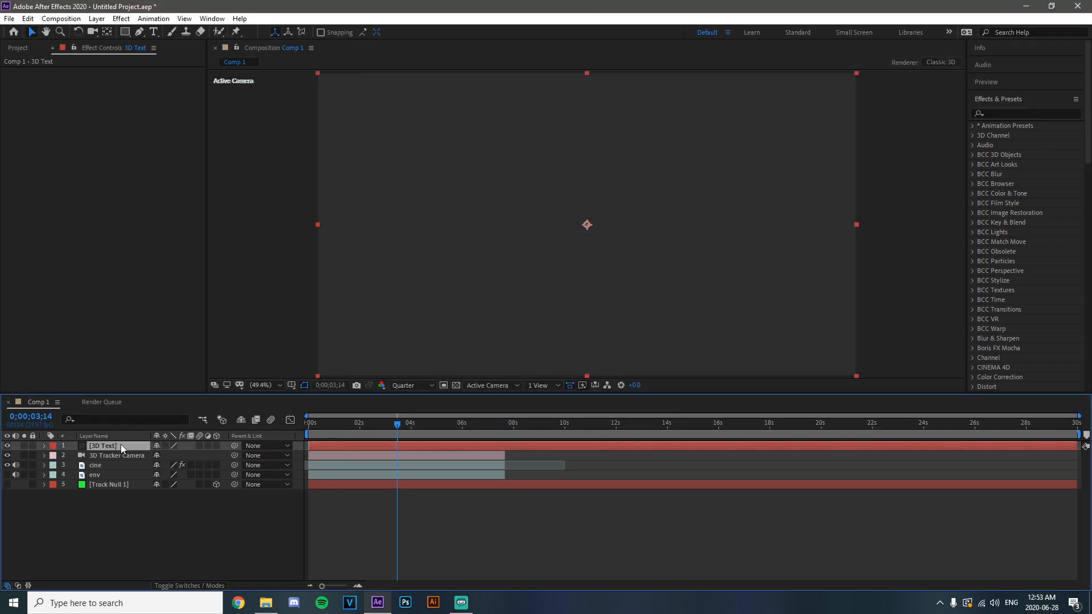
Apply the Element effect to the 3D Text solid
key(ctrl+space)
text(eleme)
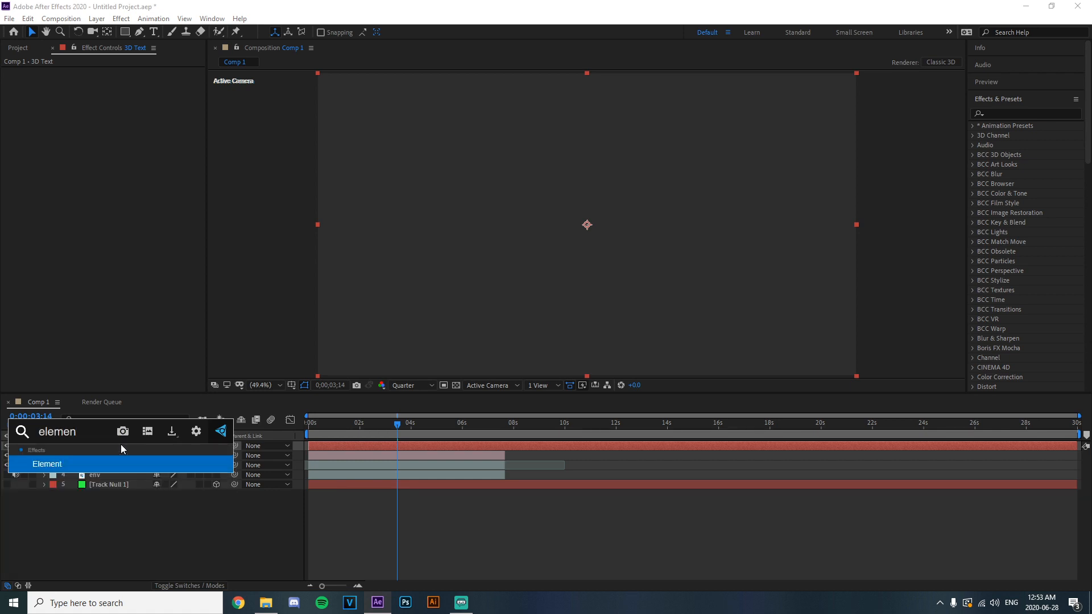
key(Return)
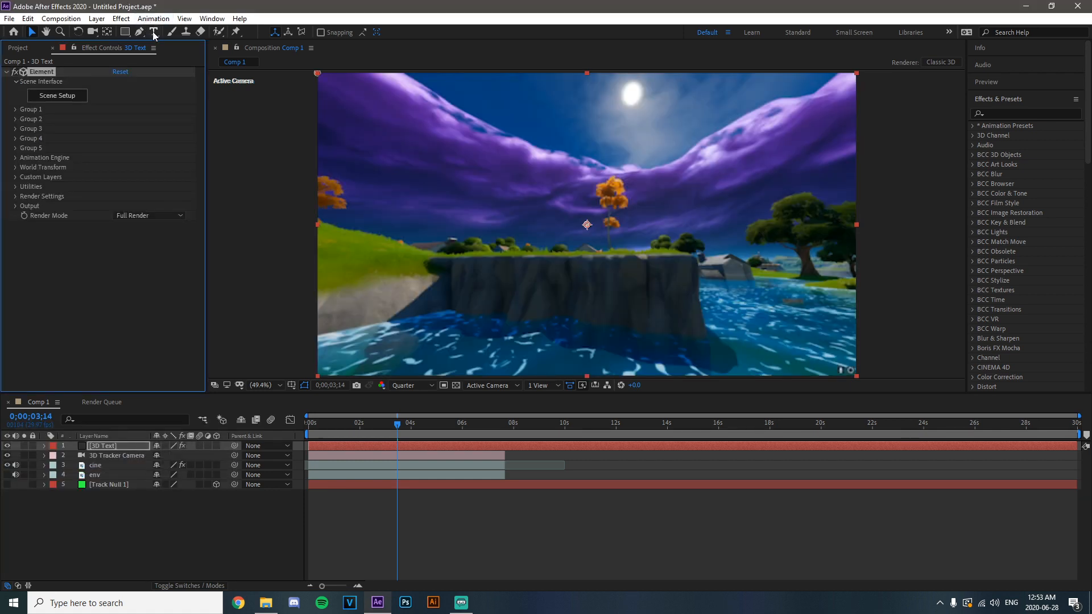
Add the text TUTORIAL in The Bold Font Bold at 225 px, and place its layer hidden beneath all others
click(154, 32)
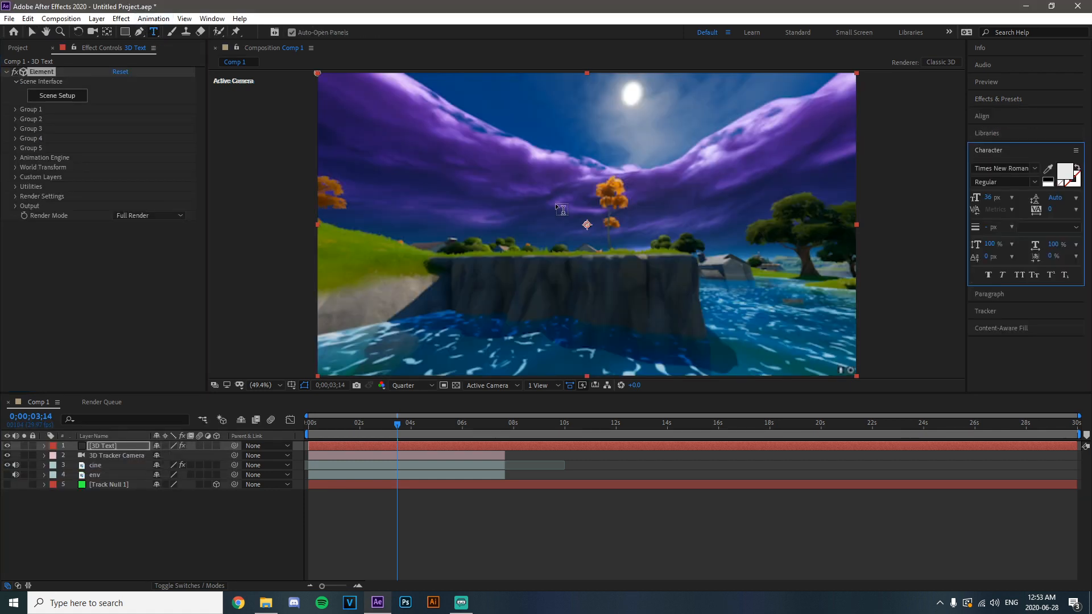
click(506, 179)
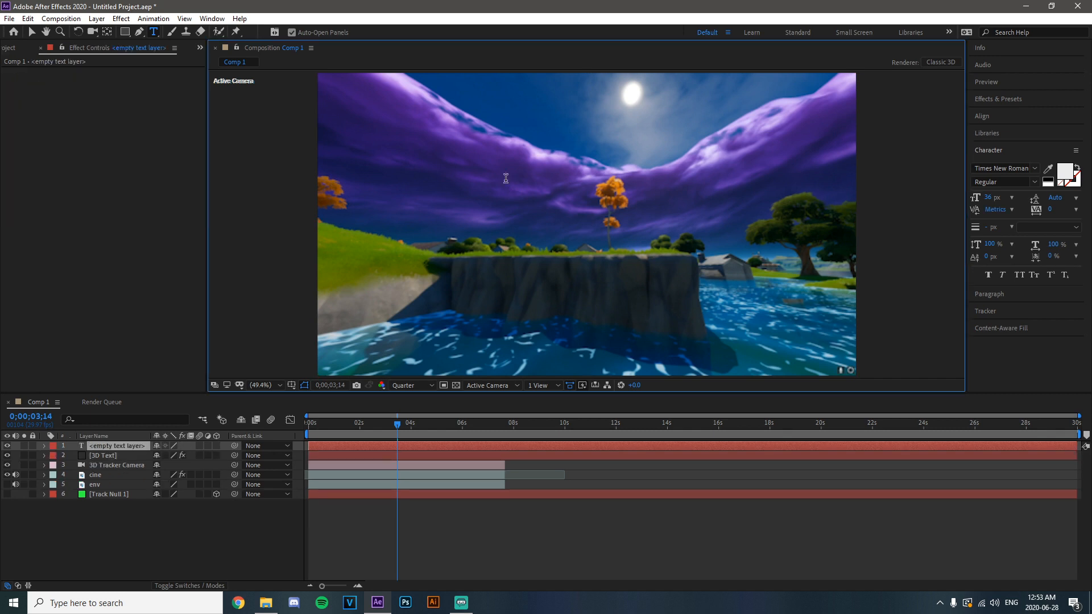
text(TUTORIAL)
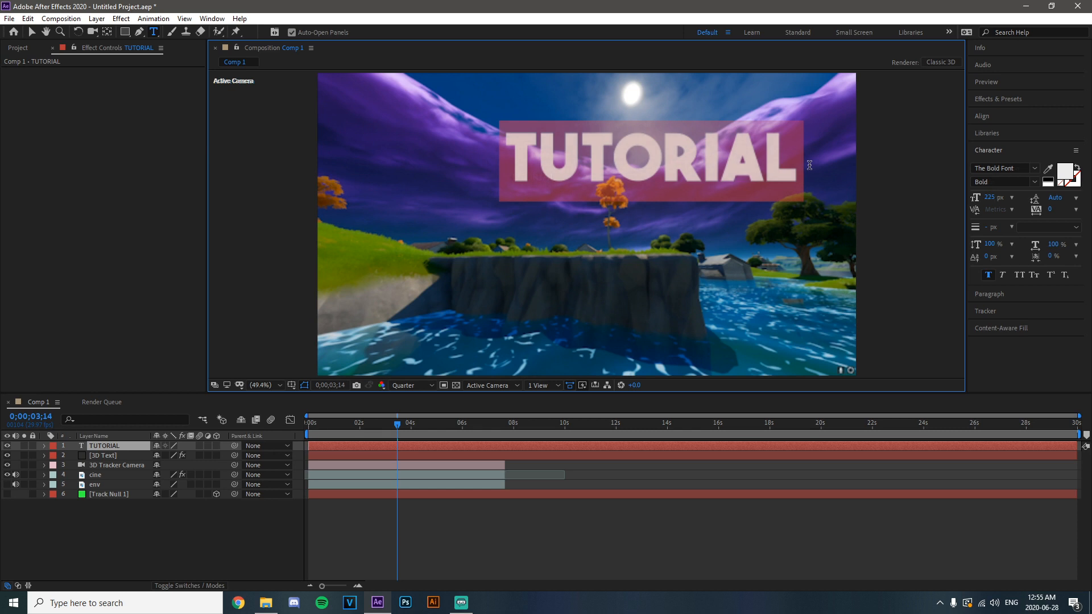
click(8, 446)
drag(115, 447, 113, 498)
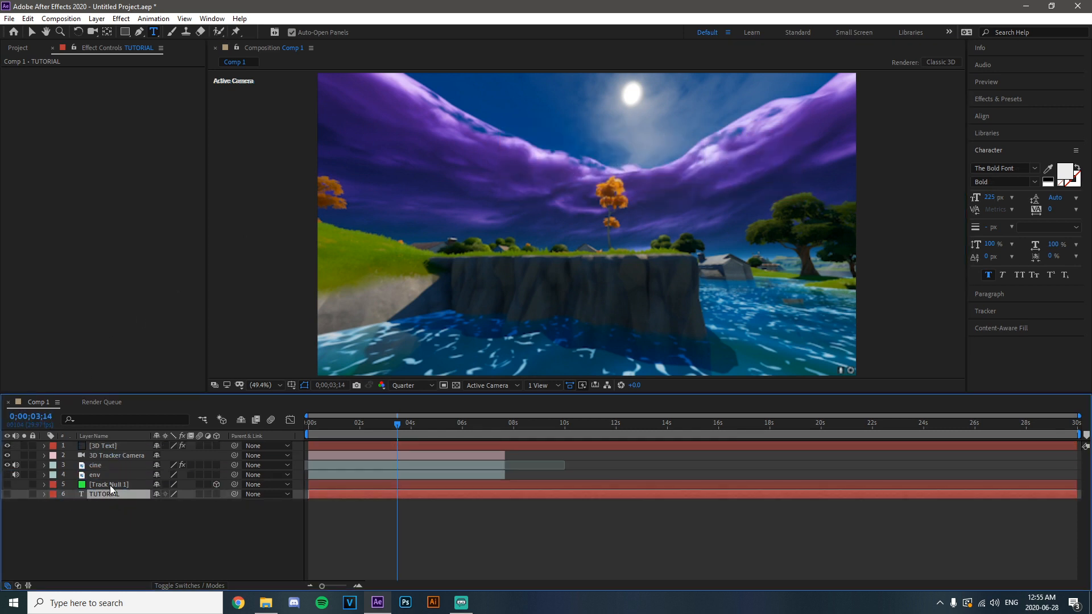
Set the env layer as the physical environment override in the render settings of the 3D Text layer's Element effect
click(112, 446)
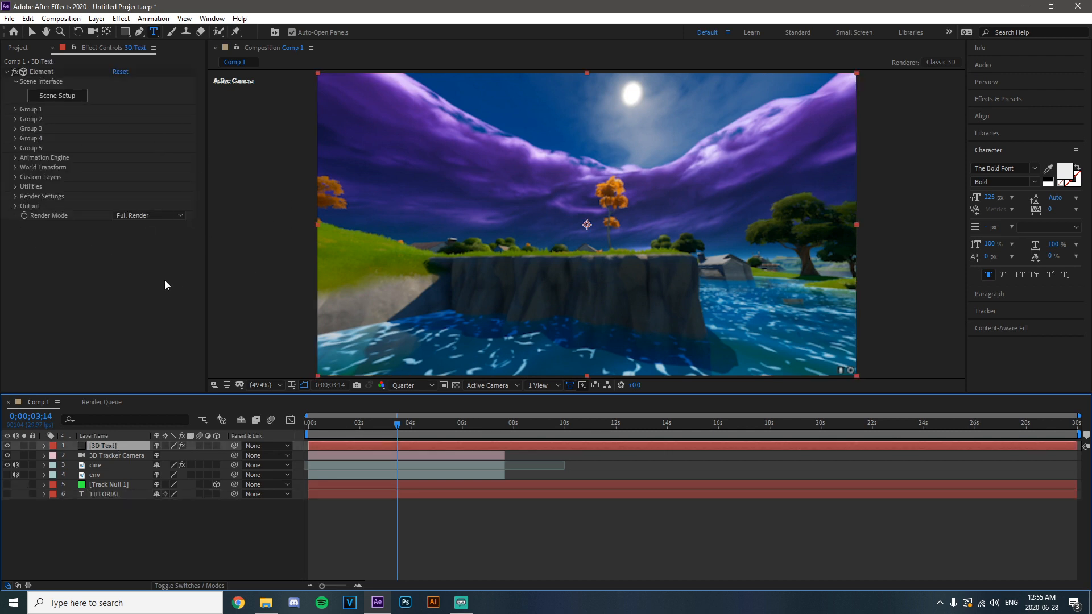
click(16, 199)
click(16, 197)
click(25, 207)
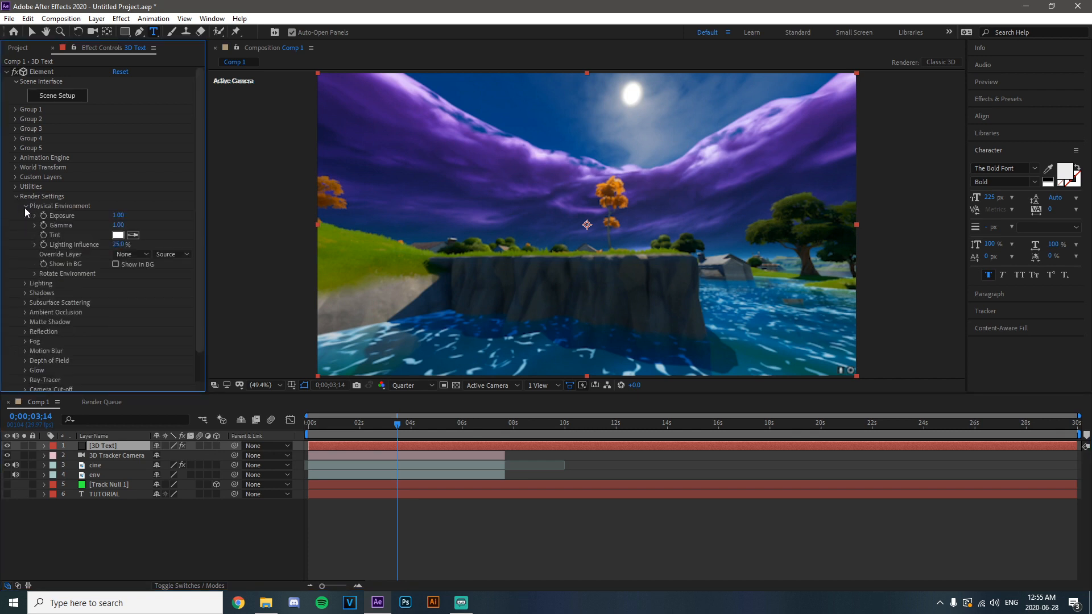
click(135, 256)
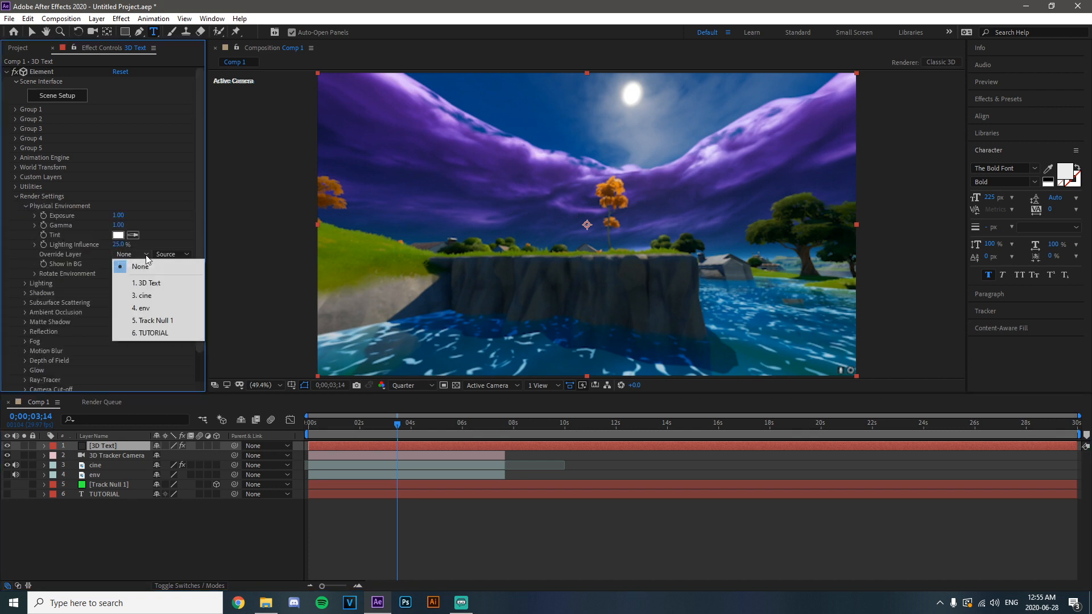
click(154, 309)
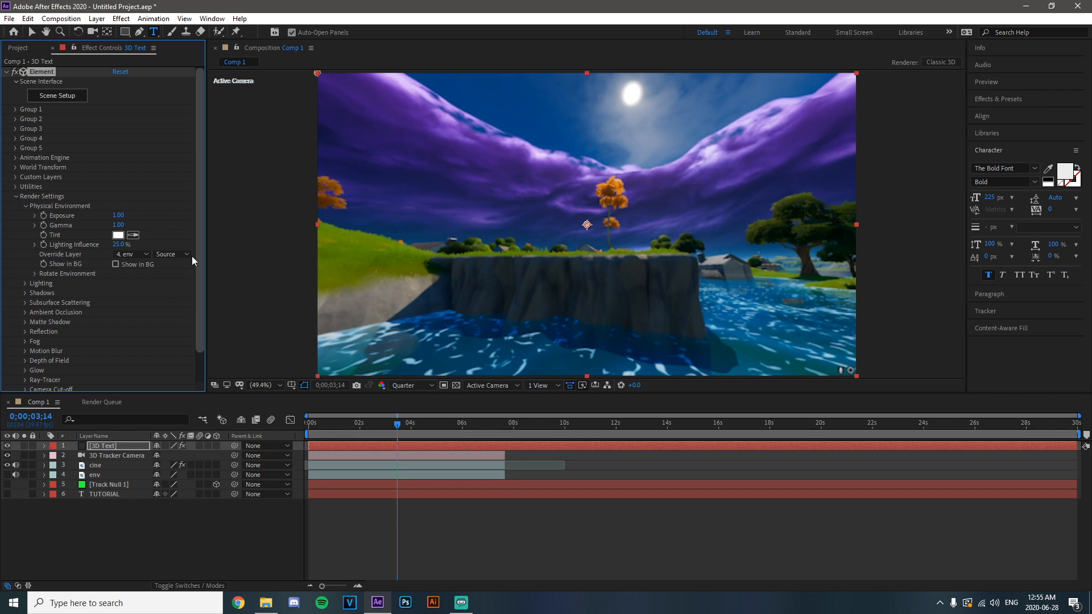
click(25, 206)
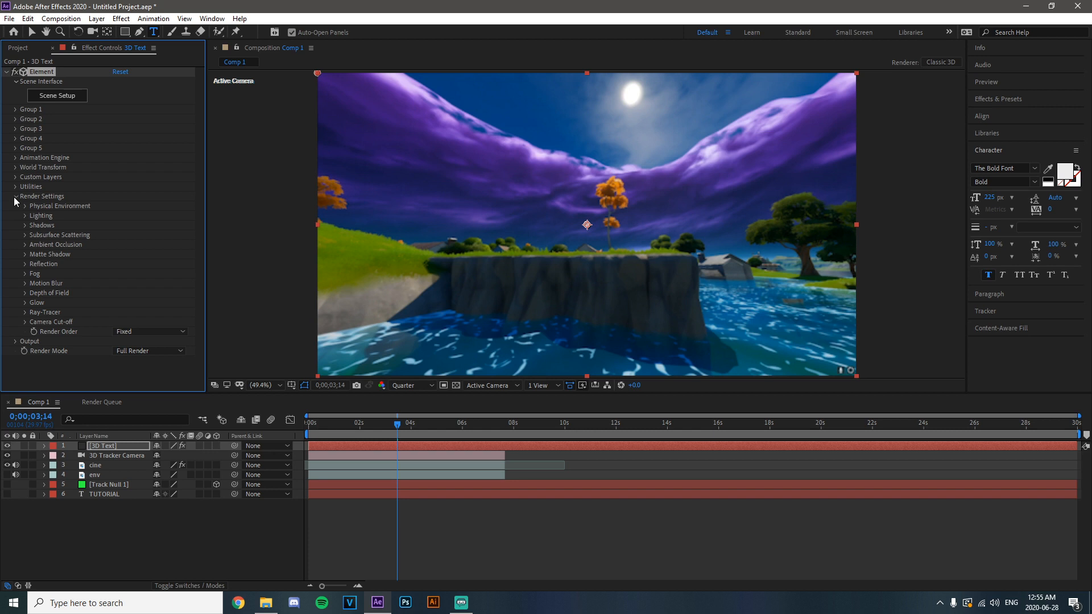
click(16, 197)
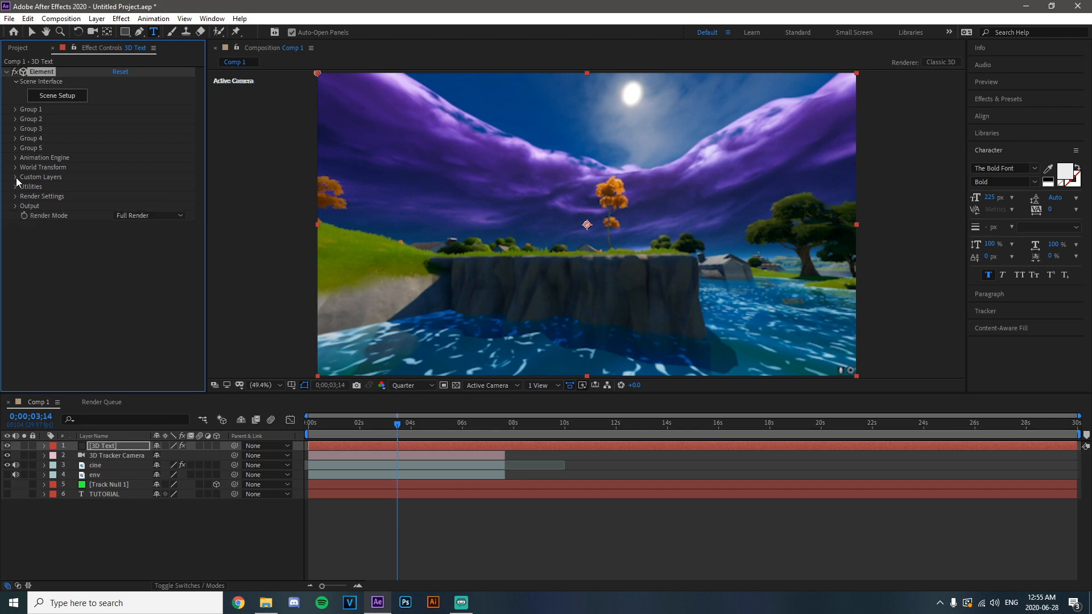
Assign the TUTORIAL layer to Path Layer 1 in Element's custom text and masks
click(16, 178)
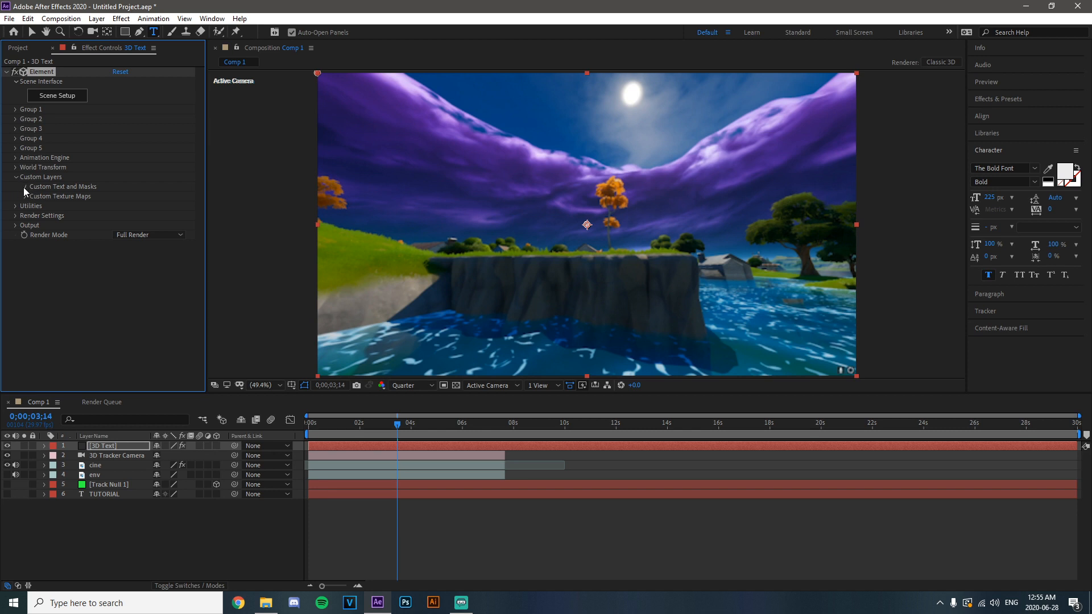
click(25, 187)
click(139, 197)
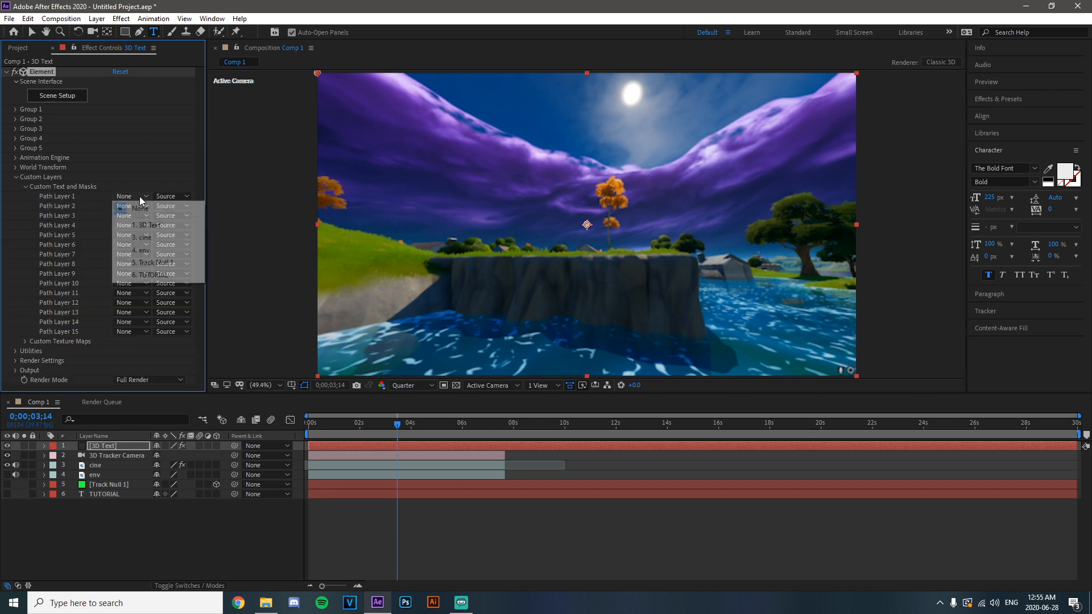
click(150, 275)
click(25, 188)
click(16, 177)
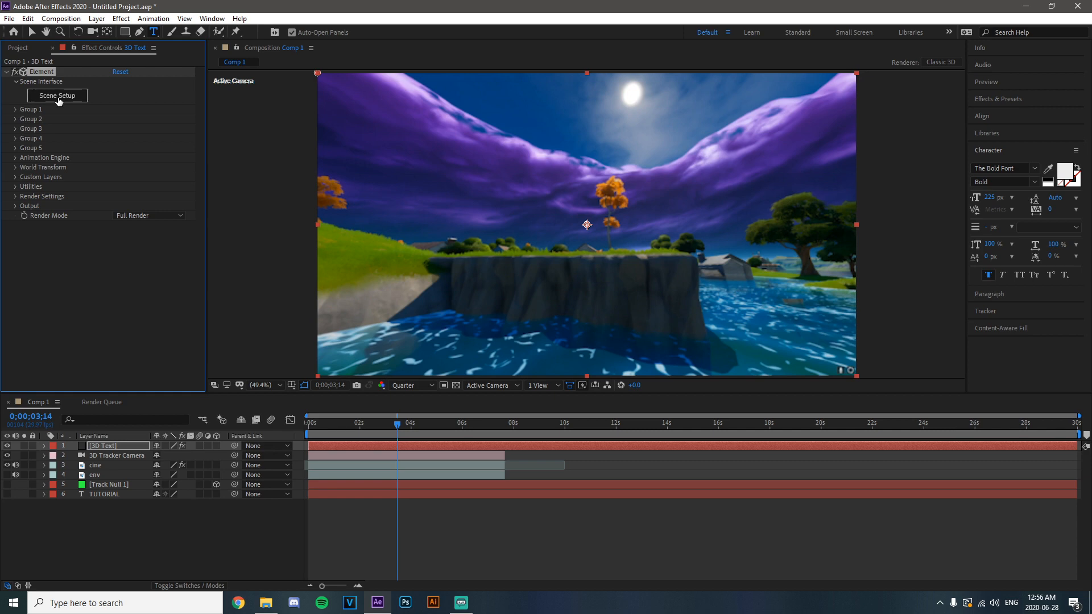
Extrude the TUTORIAL path layer into a 3D model in Element's Scene Setup
click(58, 96)
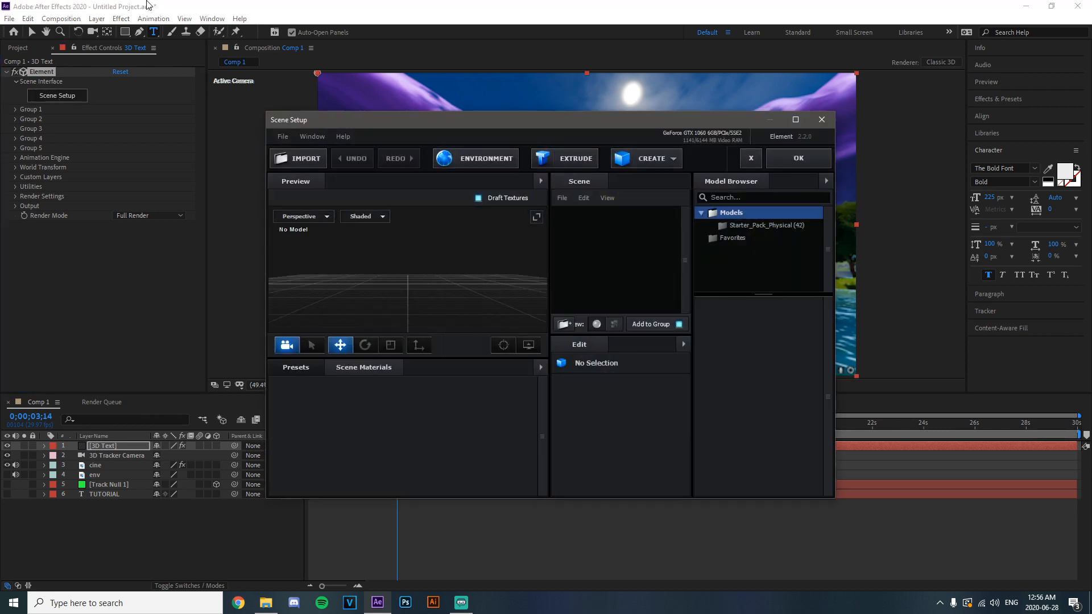
drag(702, 124, 673, 88)
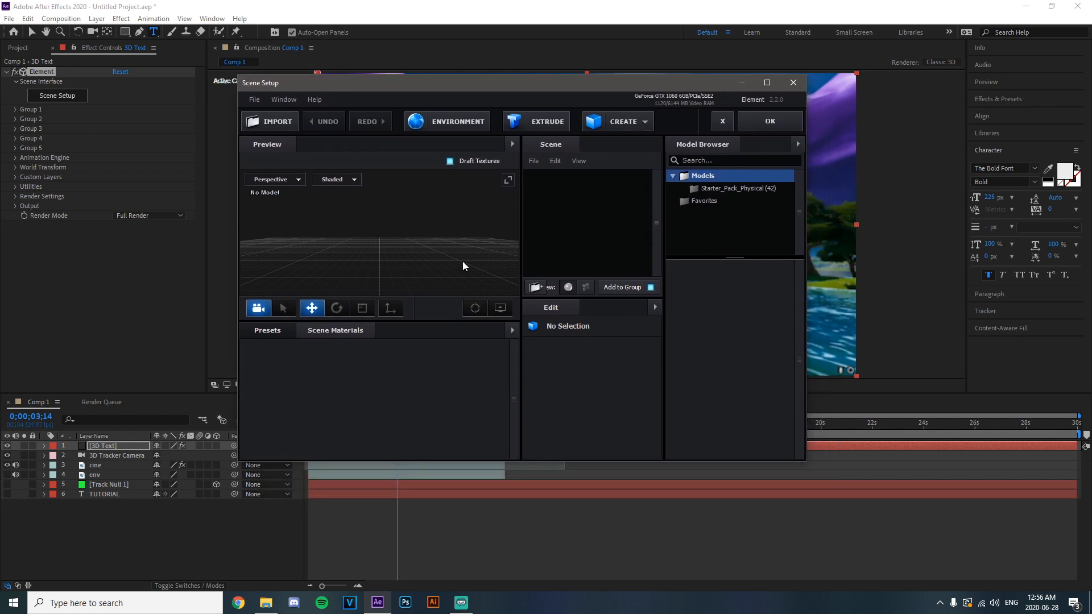
click(542, 120)
drag(400, 194, 430, 197)
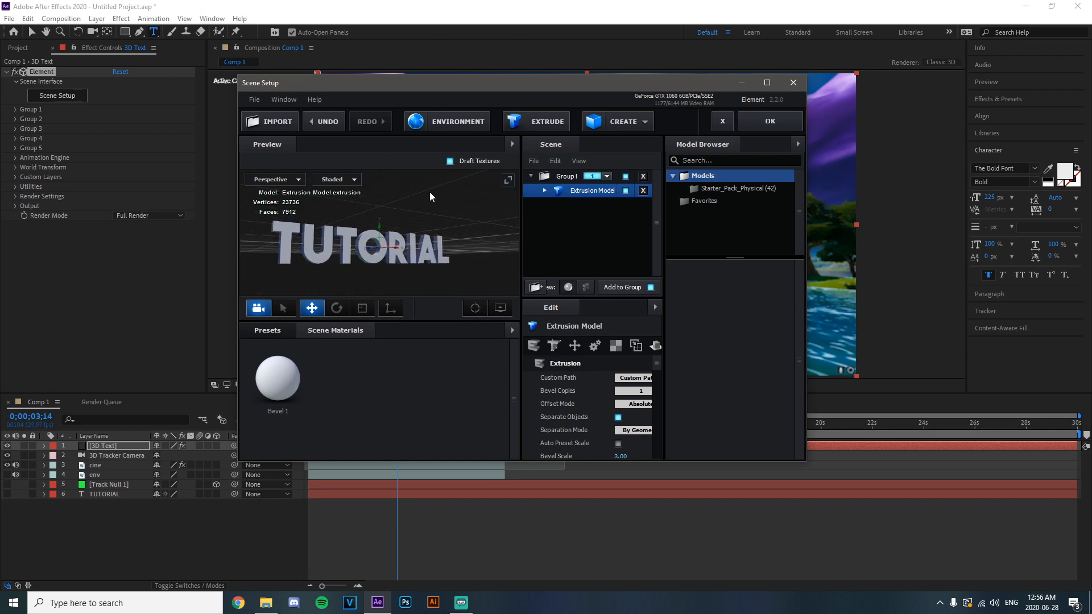
click(539, 125)
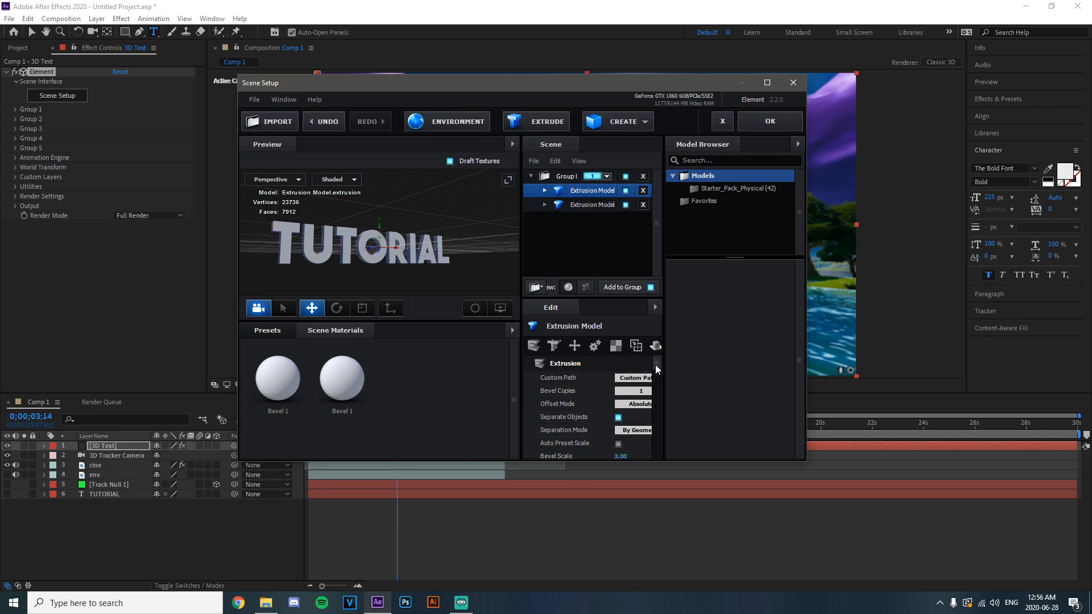
scroll(655, 365, down, 2)
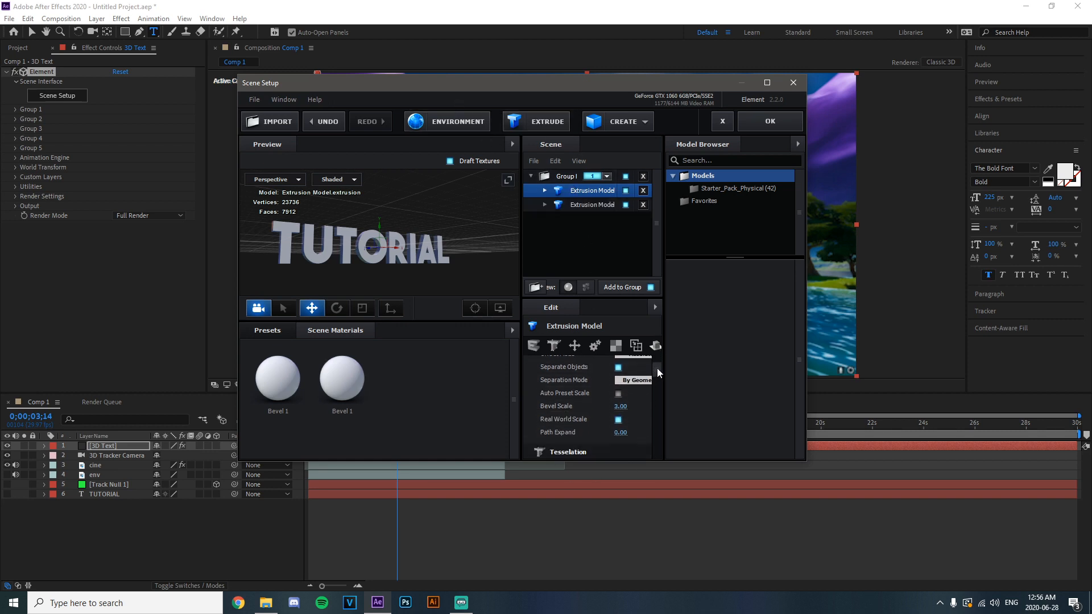
click(643, 190)
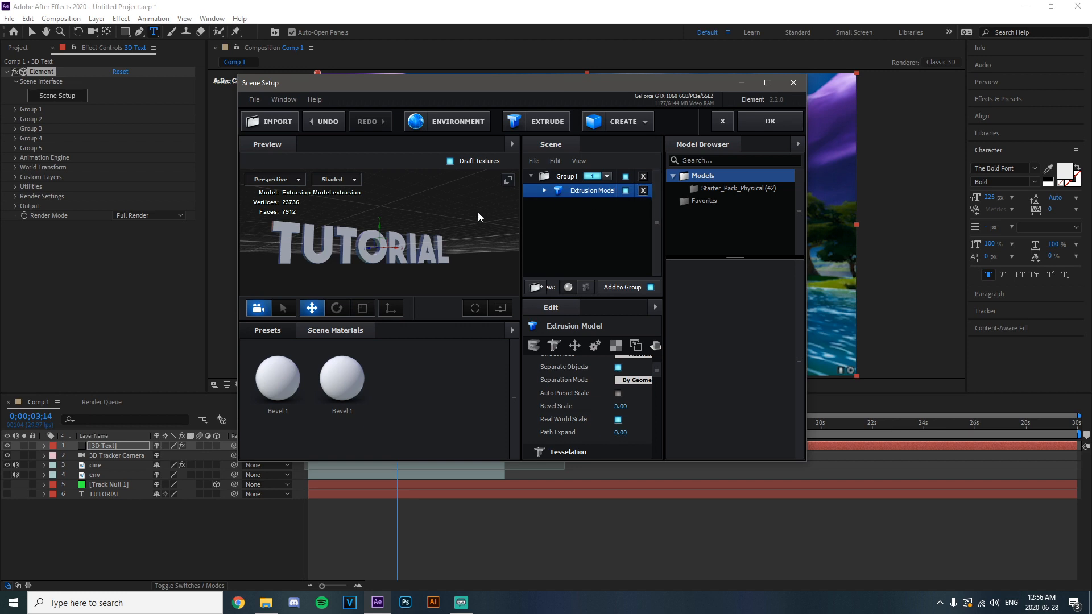
Apply a three-bevel preset from the Physical bevel presets to the extruded TUTORIAL model
drag(477, 212, 503, 223)
click(268, 332)
click(313, 357)
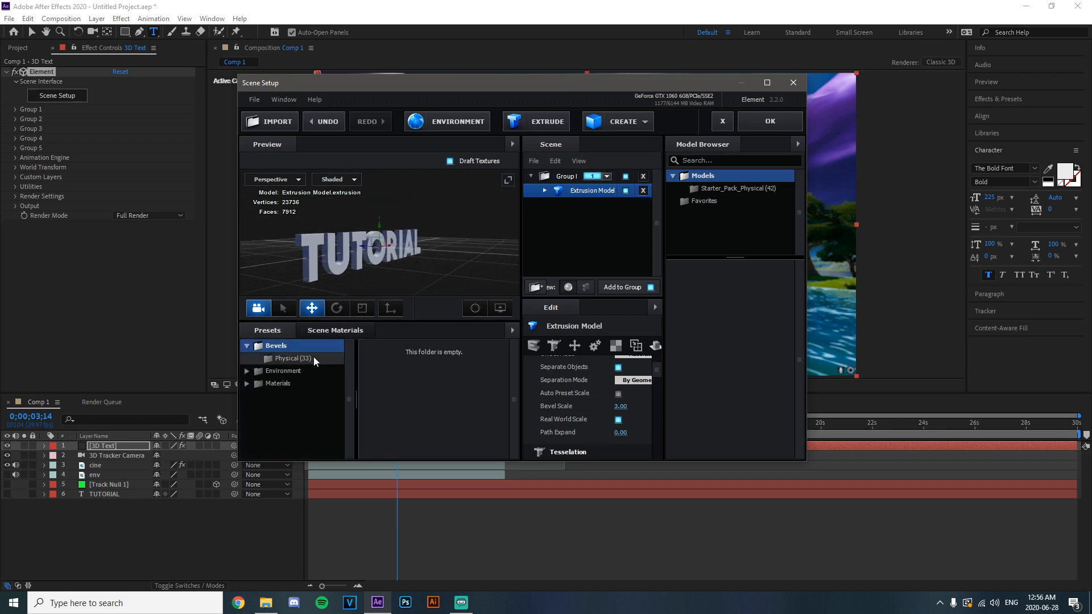
scroll(453, 365, down, 4)
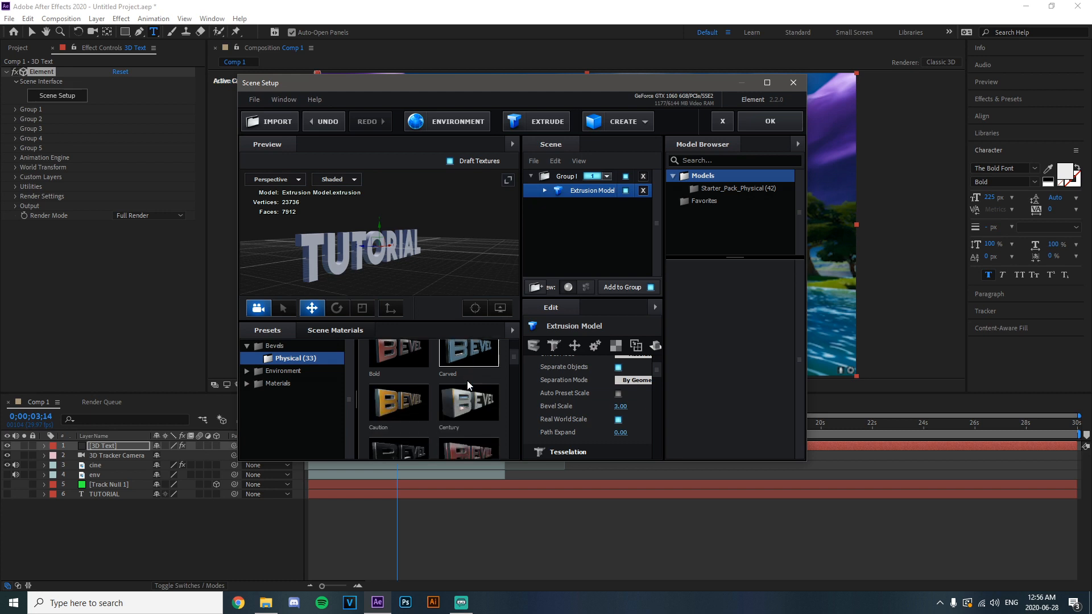
scroll(485, 385, up, 2)
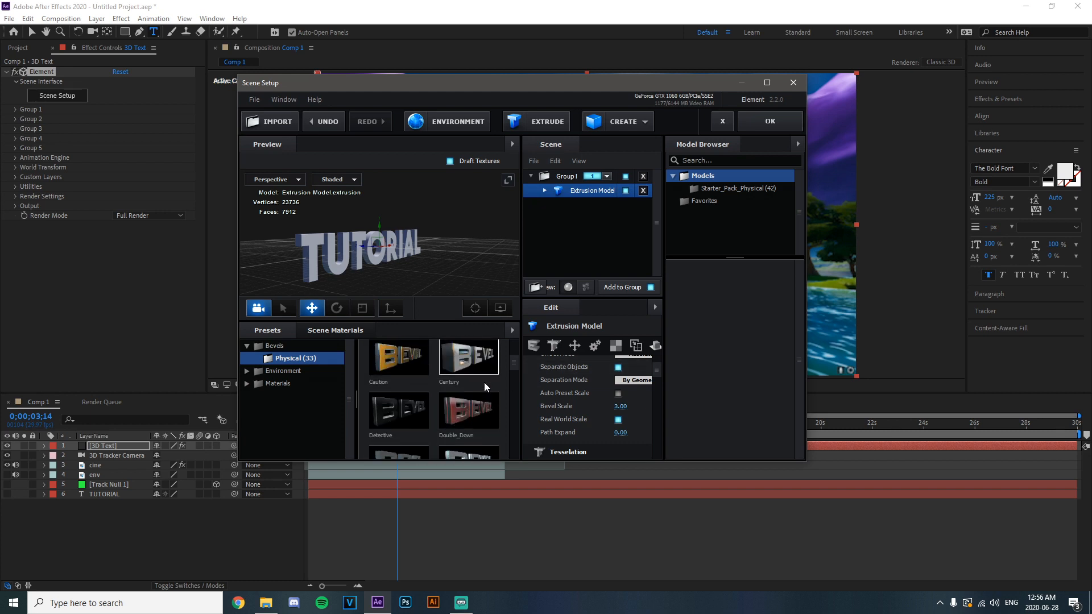
drag(376, 264, 497, 275)
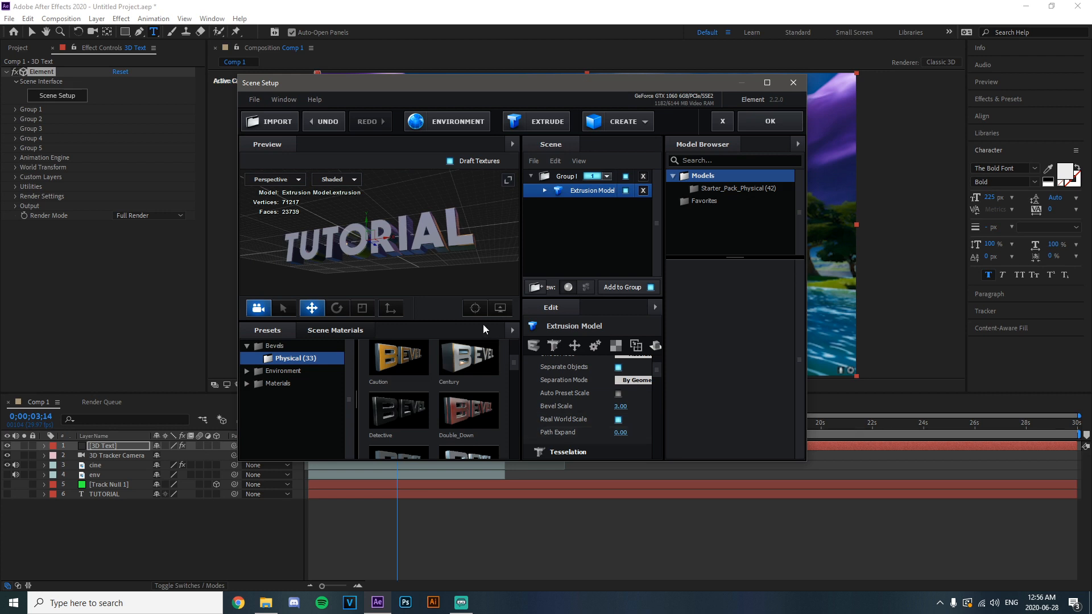
Expand the extrusion model and toggle Bevel 2 and Bevel 3 off and on to examine which part of the text each one forms
click(544, 190)
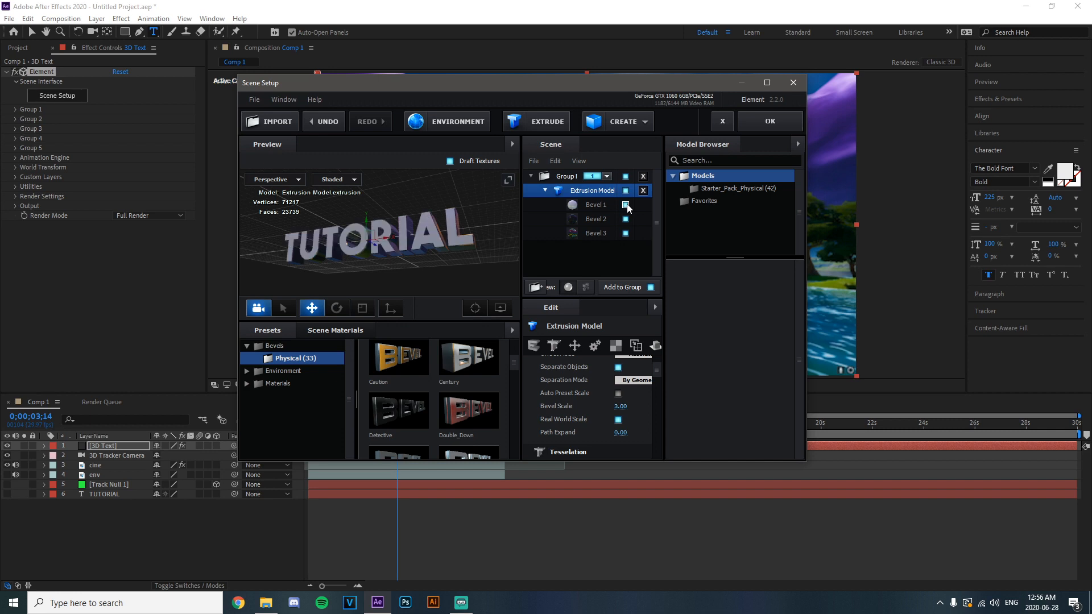
click(626, 219)
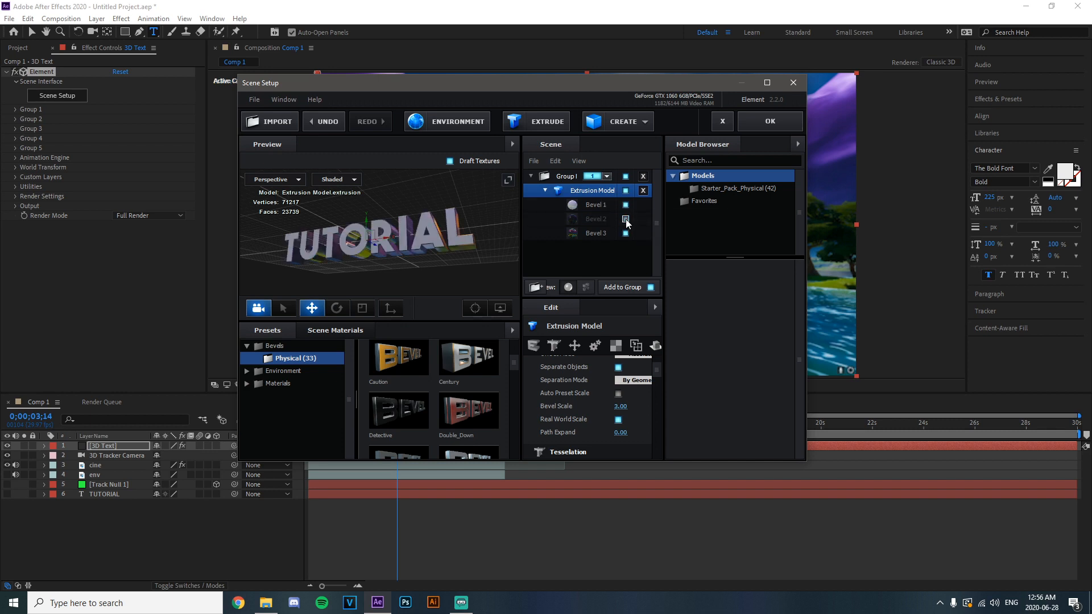
click(625, 219)
click(626, 233)
click(624, 233)
scroll(380, 249, up, 5)
drag(364, 249, 457, 244)
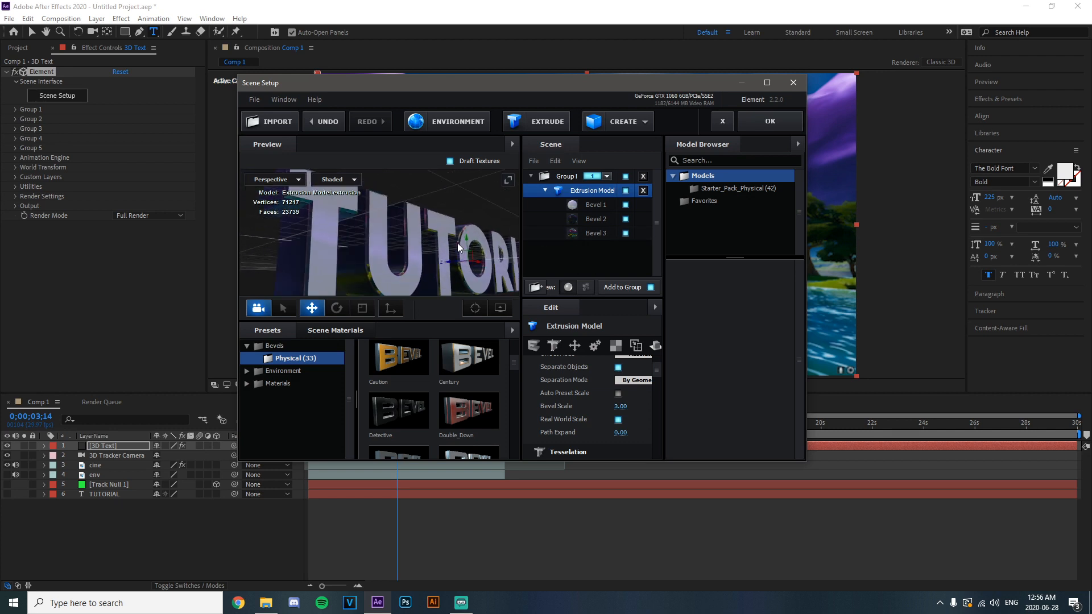
scroll(455, 256, down, 4)
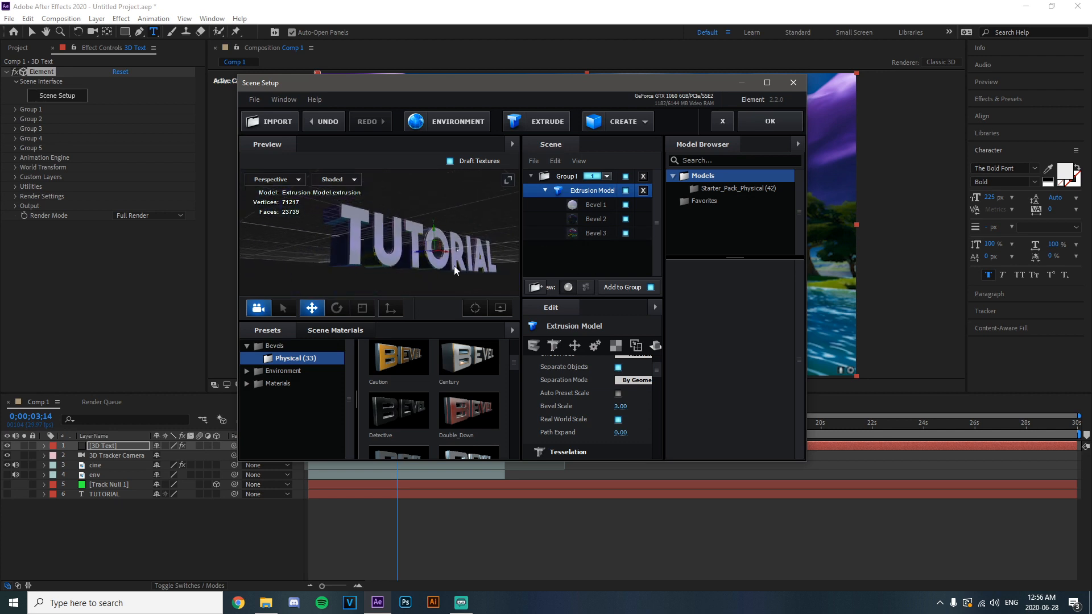
Assign the Physical materials Chrome to Bevel 1, Gold to Bevel 2 and Glass to Bevel 3 of the extrusion model
double_click(275, 381)
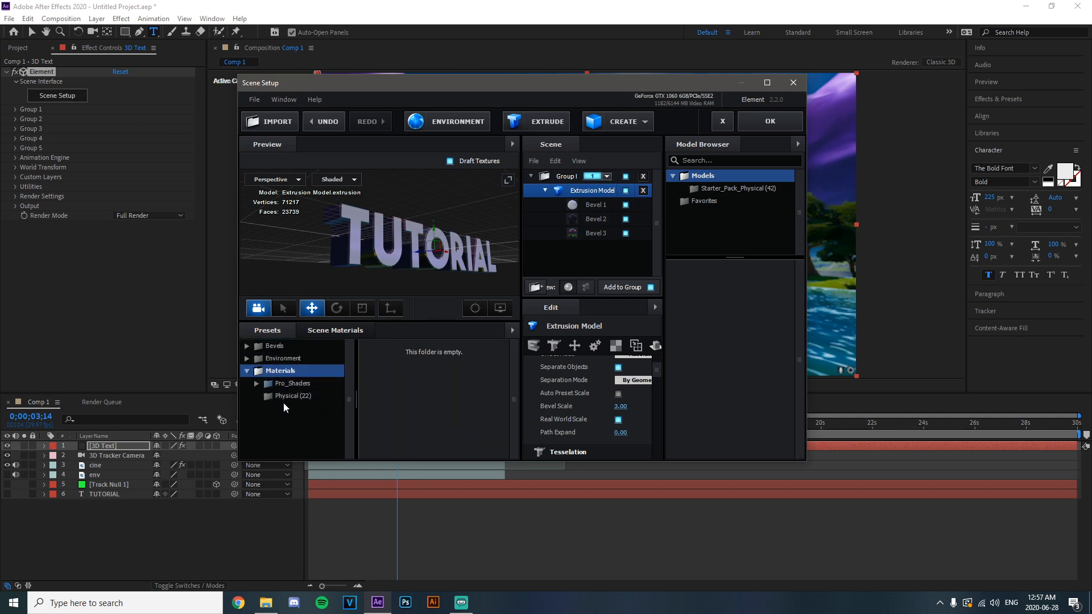
double_click(290, 383)
click(255, 384)
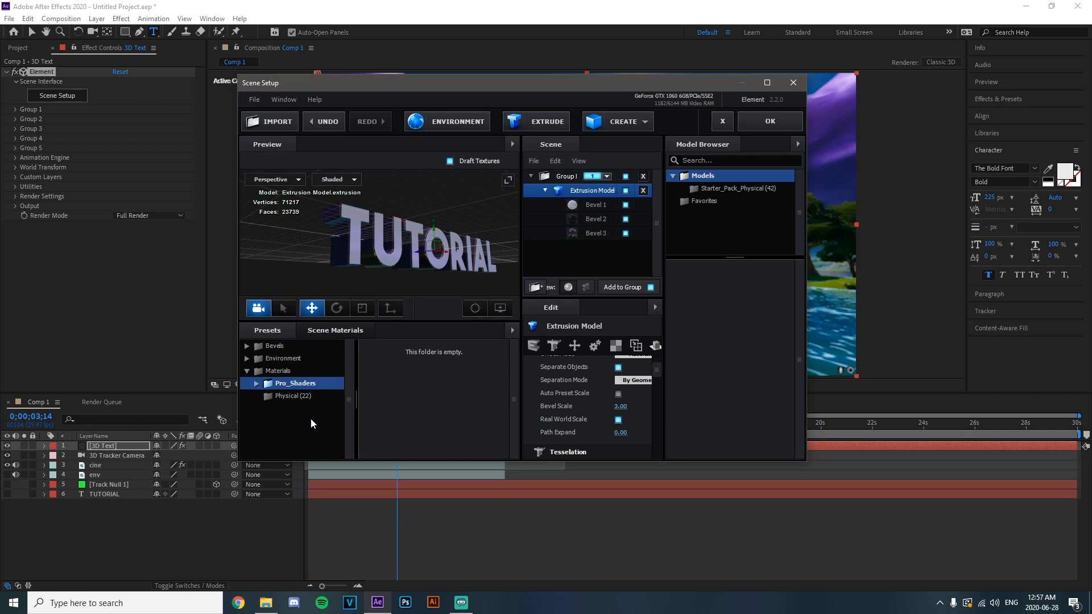
click(288, 397)
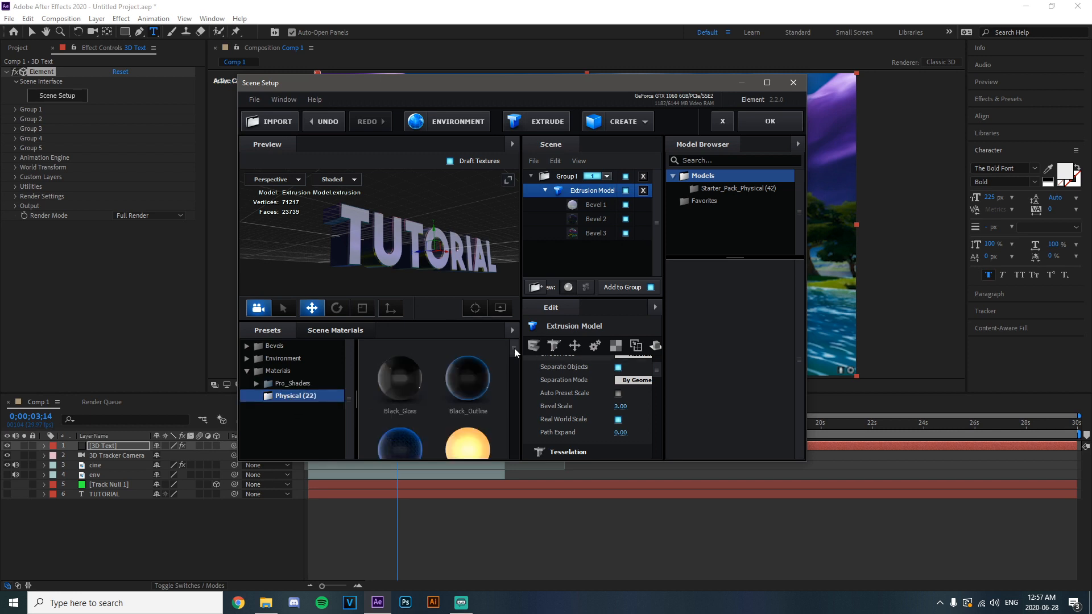
scroll(521, 362, down, 1)
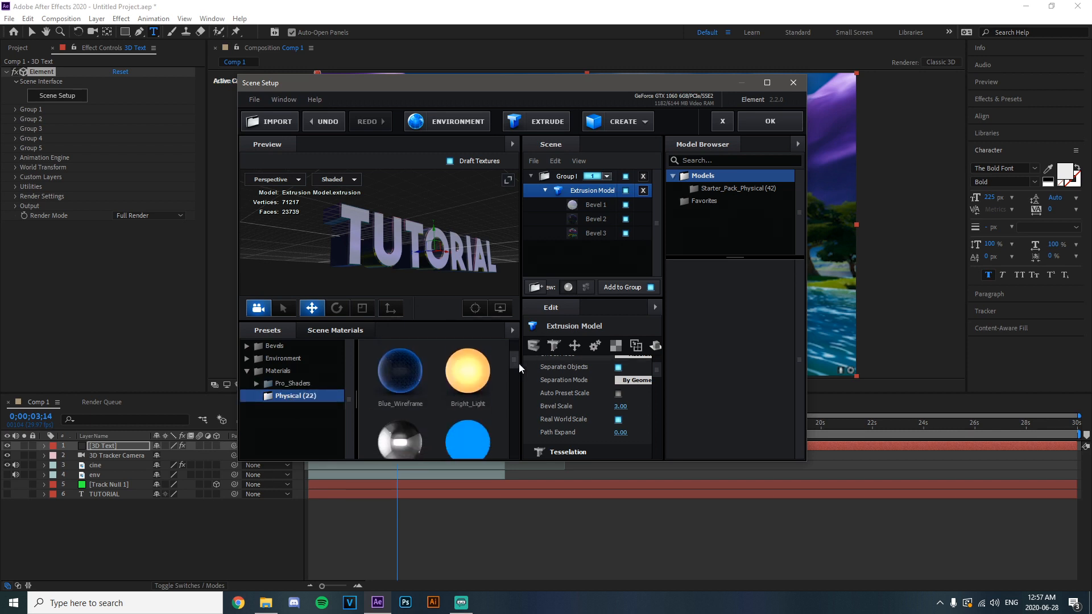
drag(456, 253, 424, 322)
scroll(433, 398, down, 2)
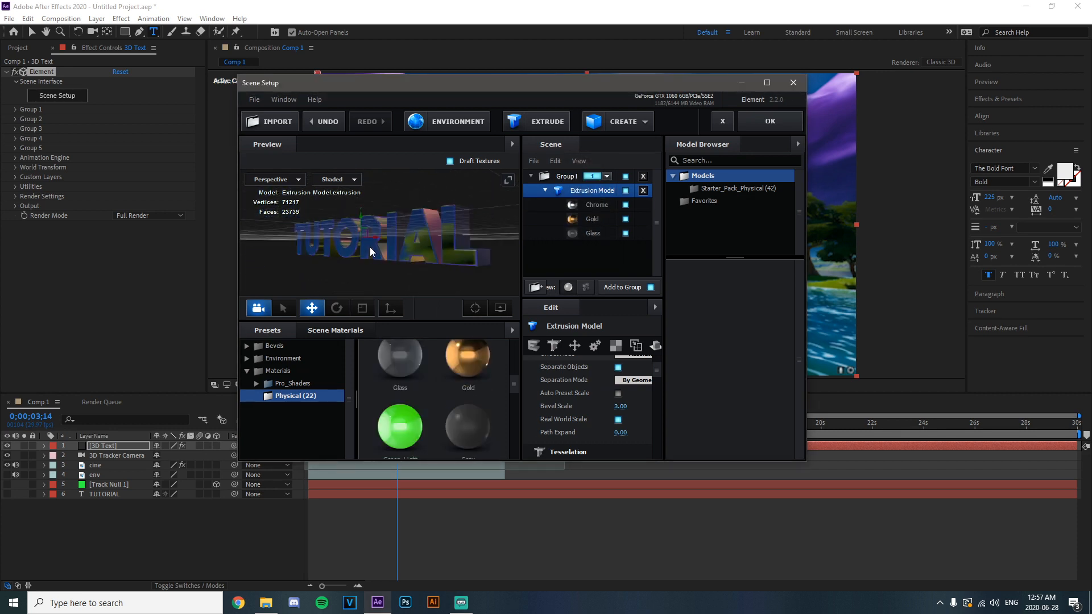
drag(340, 278, 359, 268)
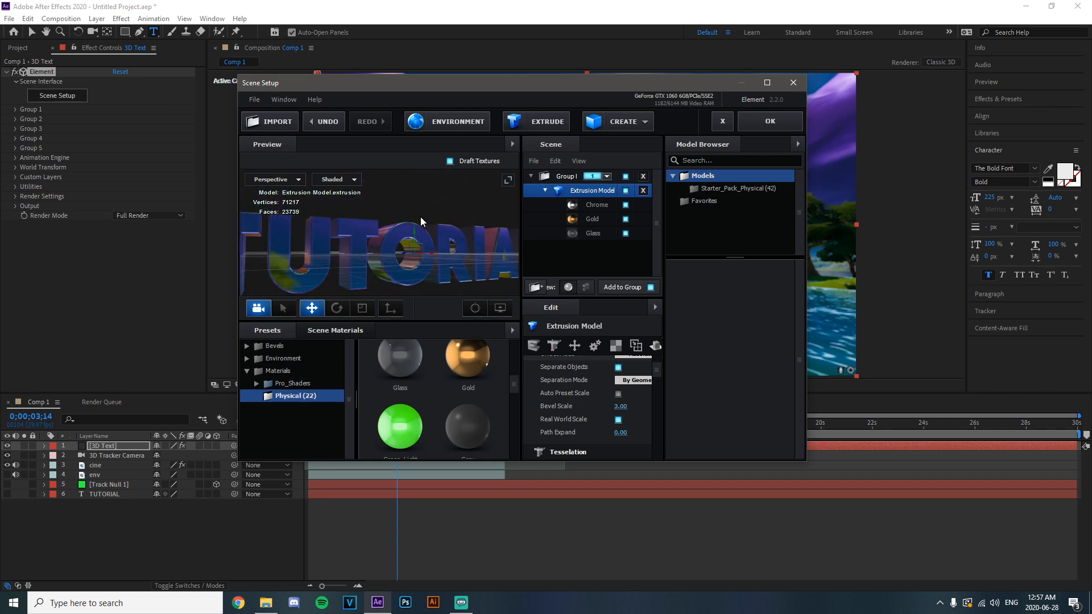
drag(431, 208, 466, 195)
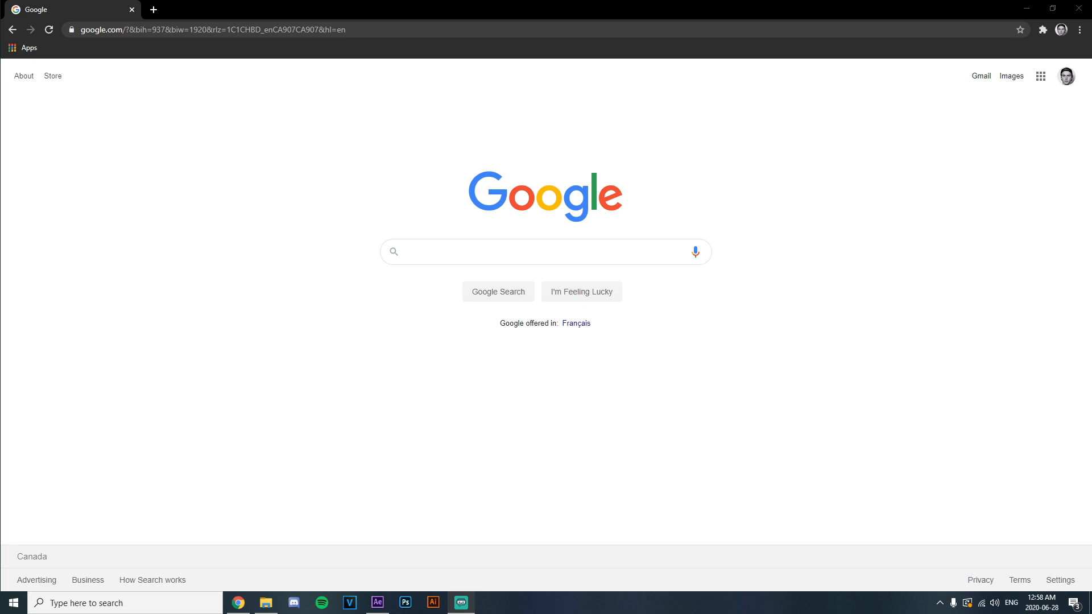
In the Chrome browser, search Google for "blue holographic" and show the image results
click(485, 249)
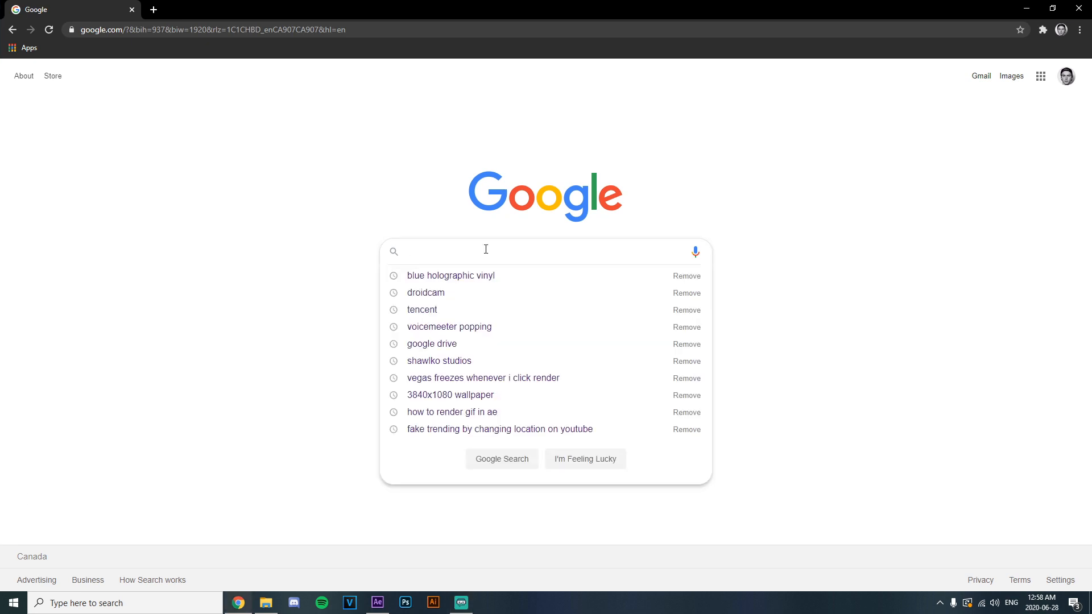
text(blu)
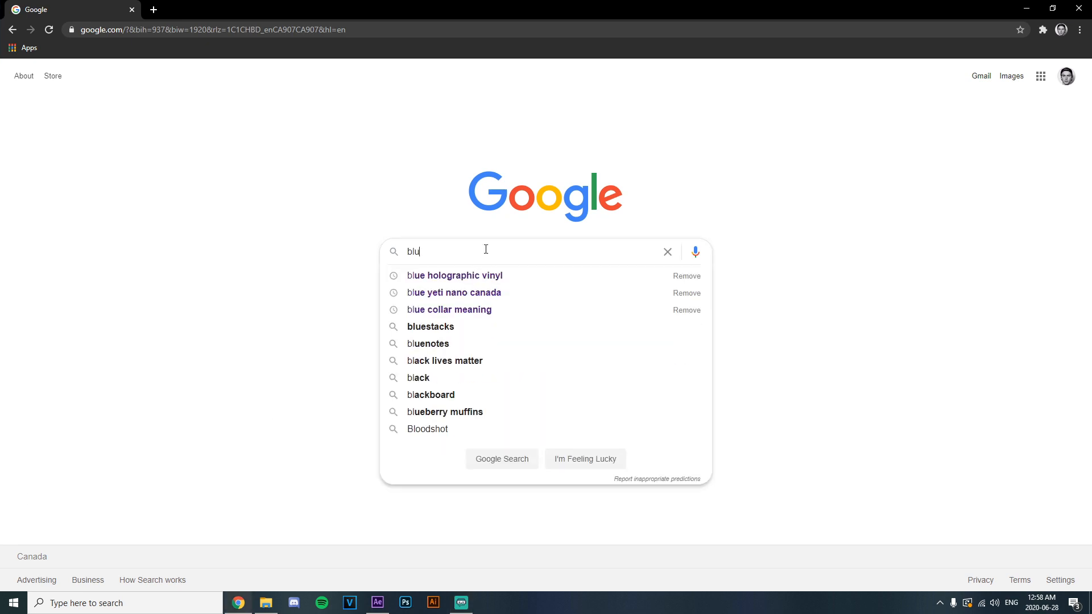
text(e holographic)
key(Return)
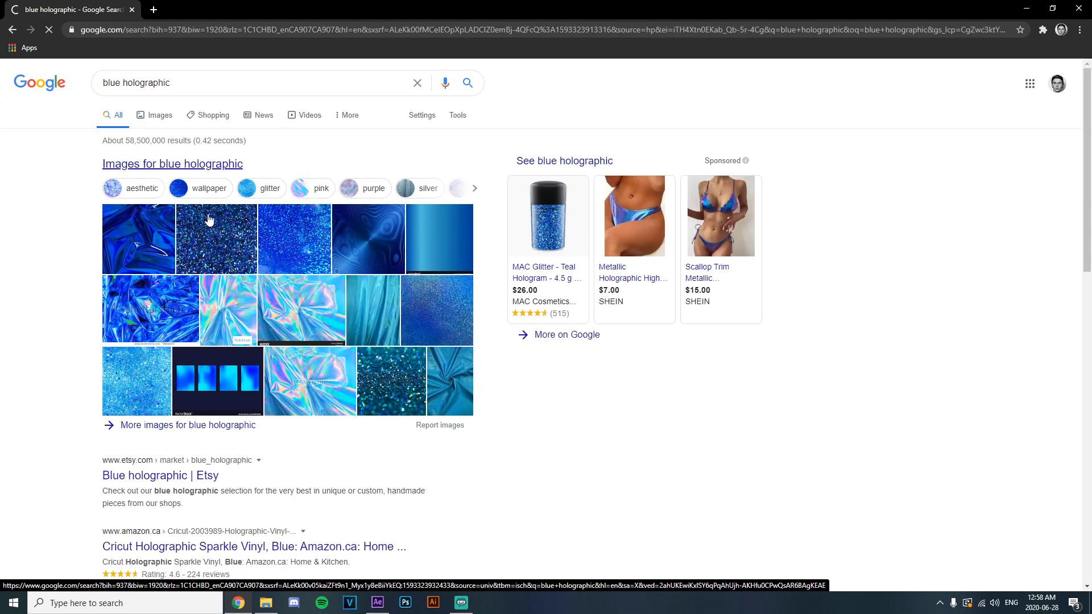
click(154, 116)
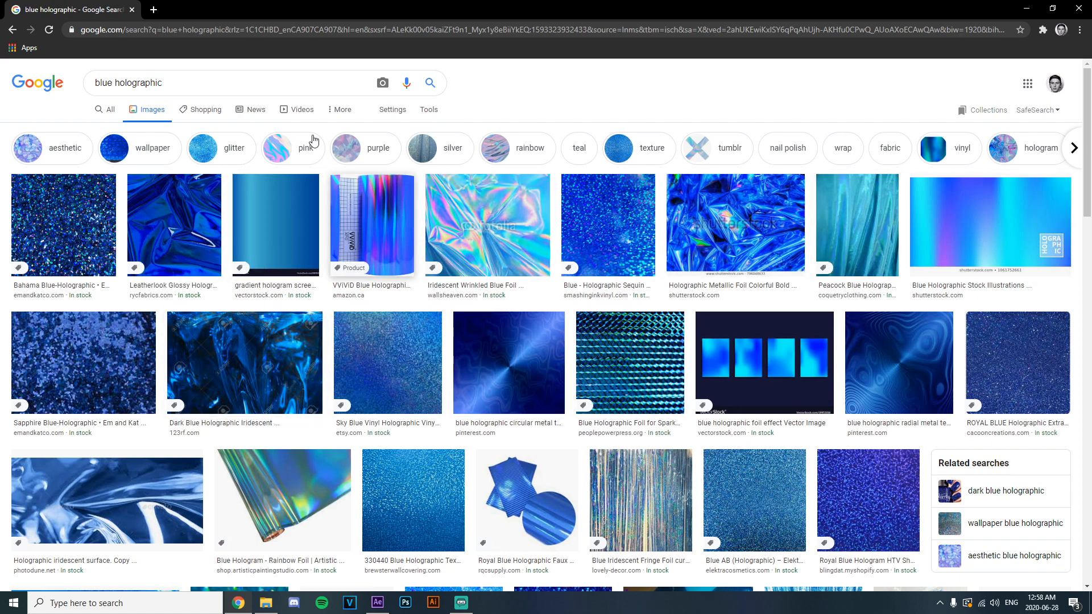
Change the image search to "holographic", followed by a search for "red holographic"
drag(85, 83, 116, 84)
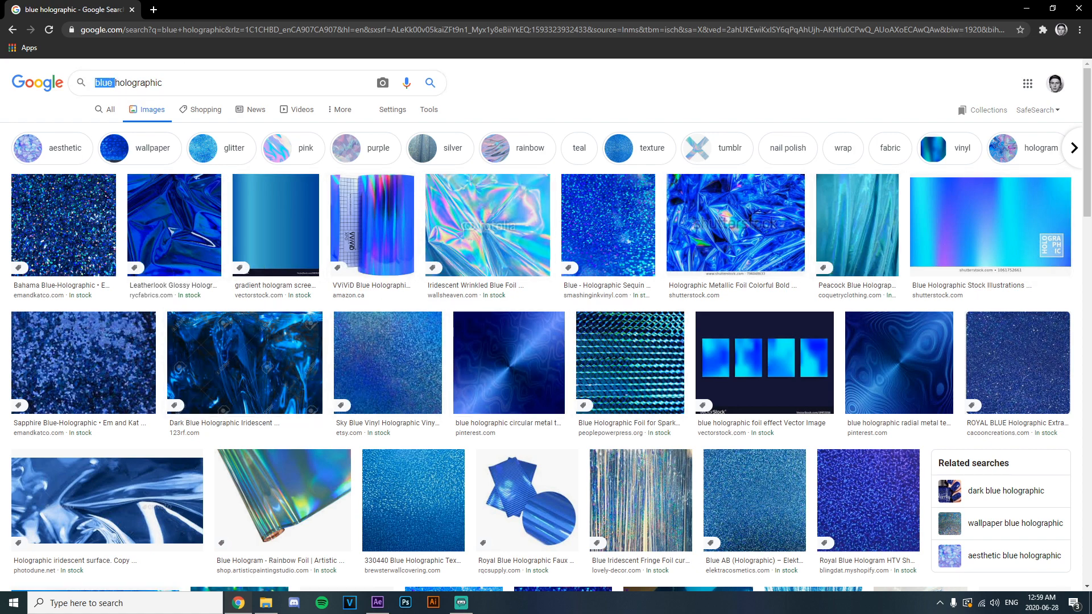
key(BackSpace)
key(Return)
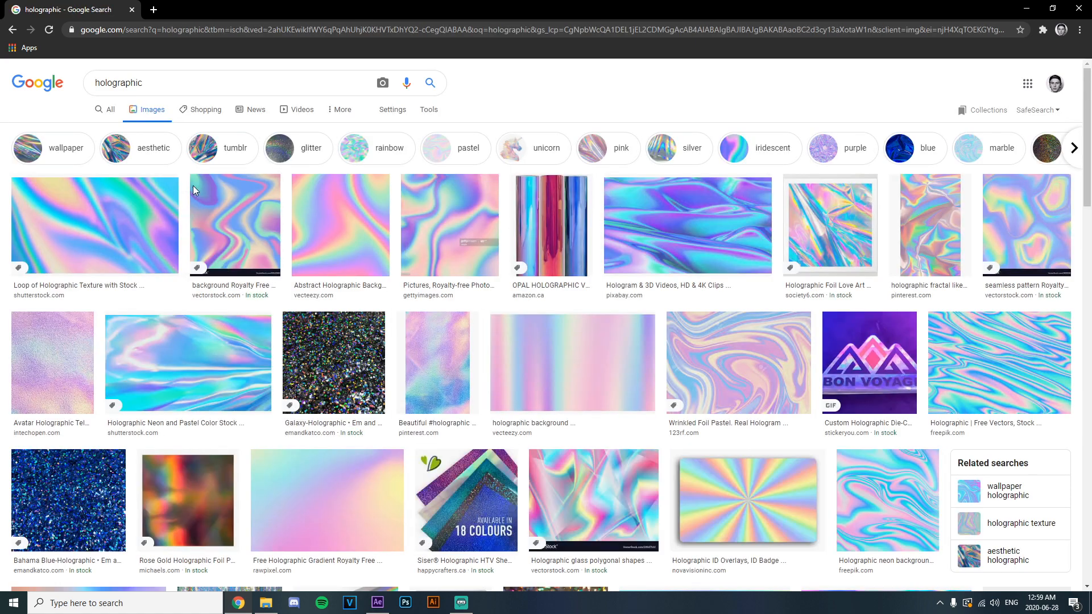
click(96, 81)
text(red)
click(431, 89)
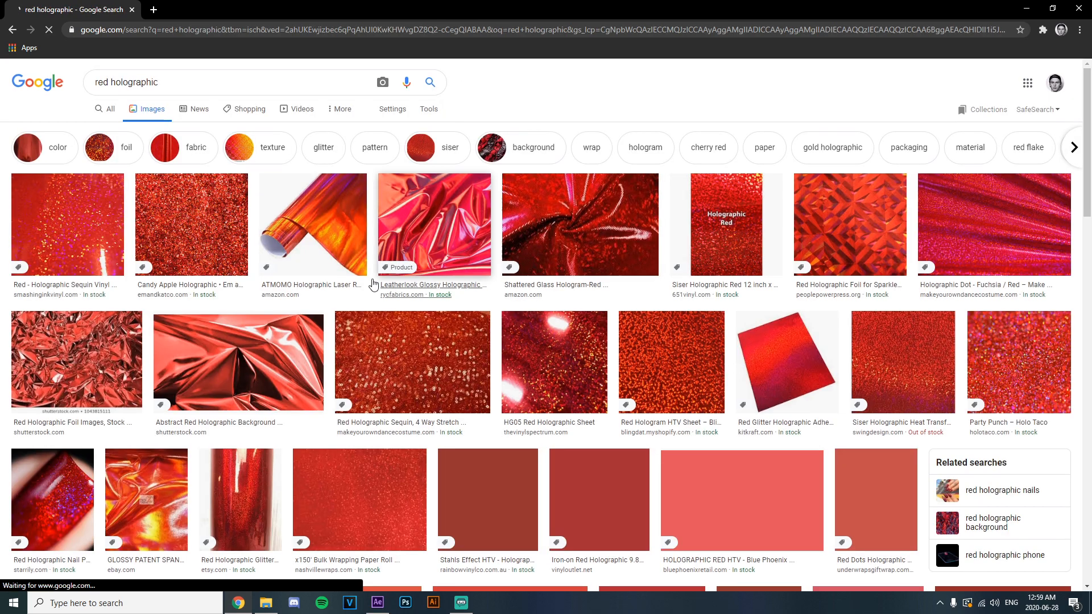
Save the abstract red holographic foil image to the Desktop as 1.jpg and close the browser
scroll(248, 298, down, 1)
click(248, 298)
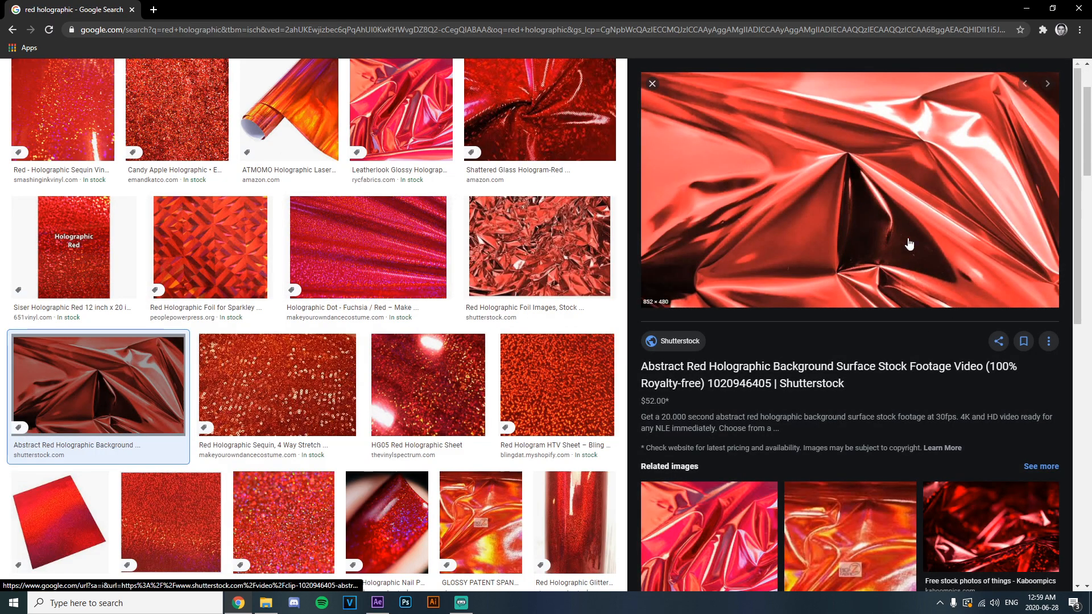
right_click(848, 220)
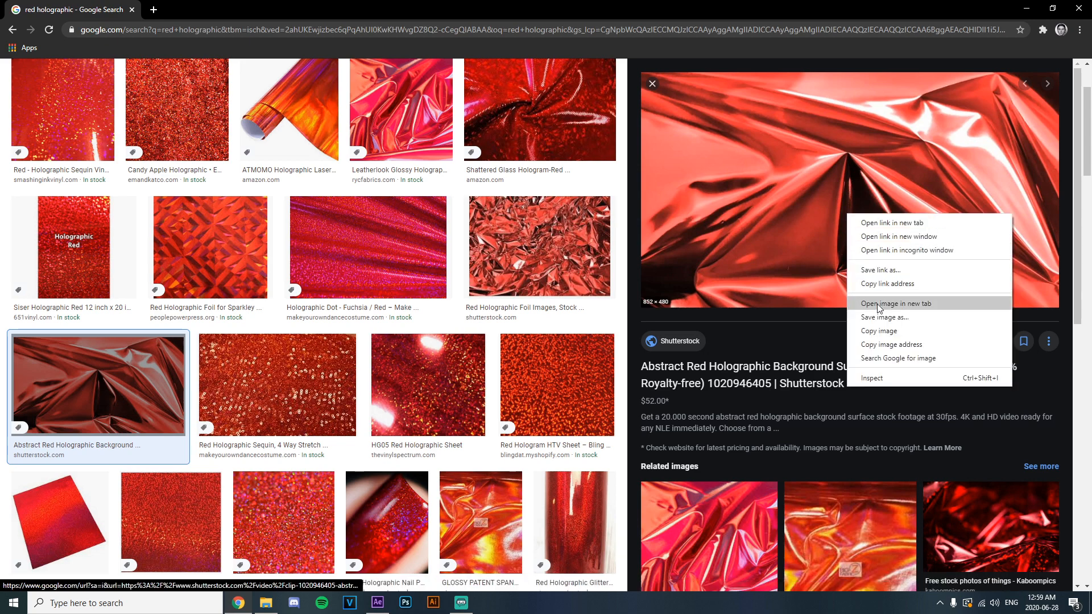
click(853, 314)
click(50, 111)
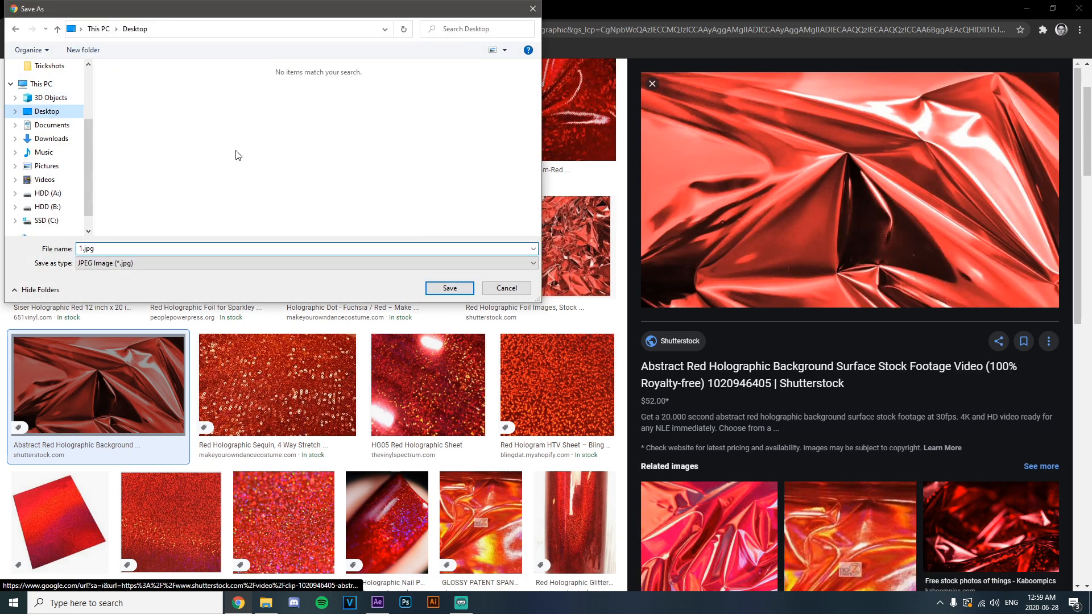
click(449, 287)
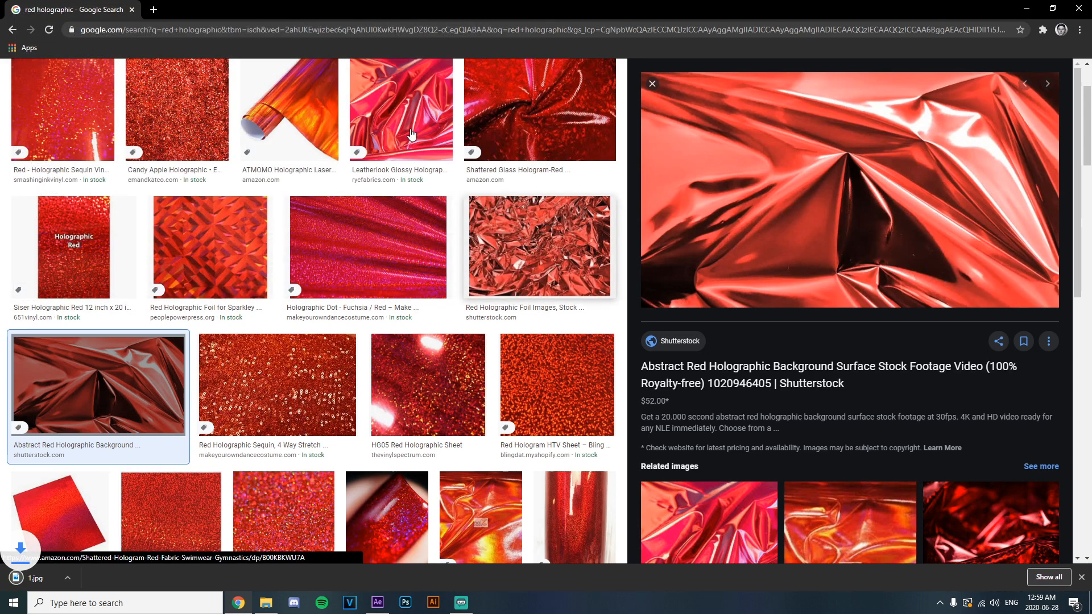
click(132, 9)
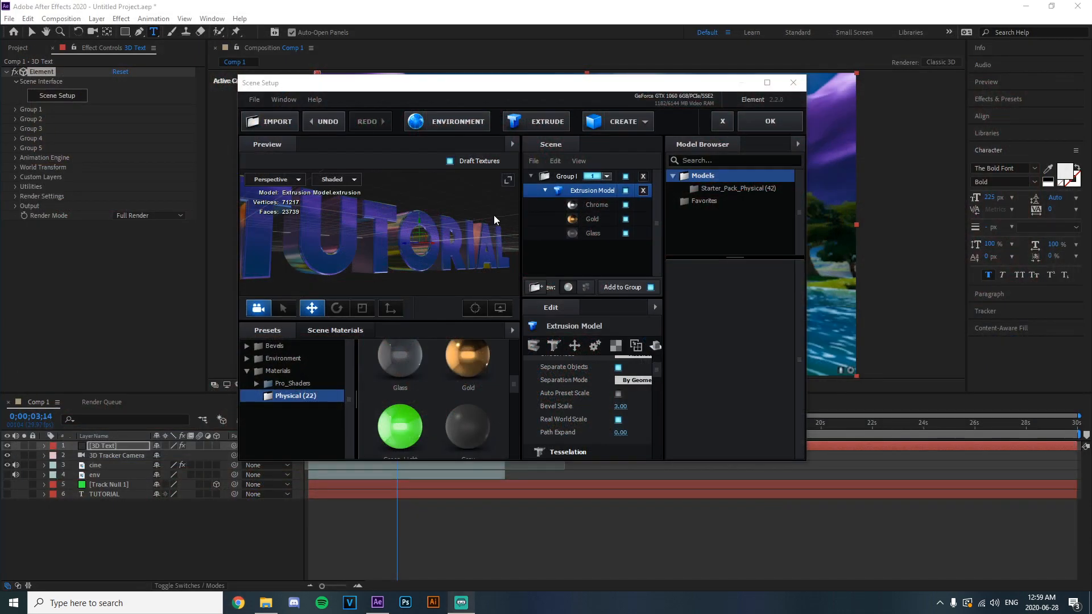
Load 1.jpg from the Desktop as the Environment texture of the extrusion model's Chrome material
drag(486, 232, 500, 202)
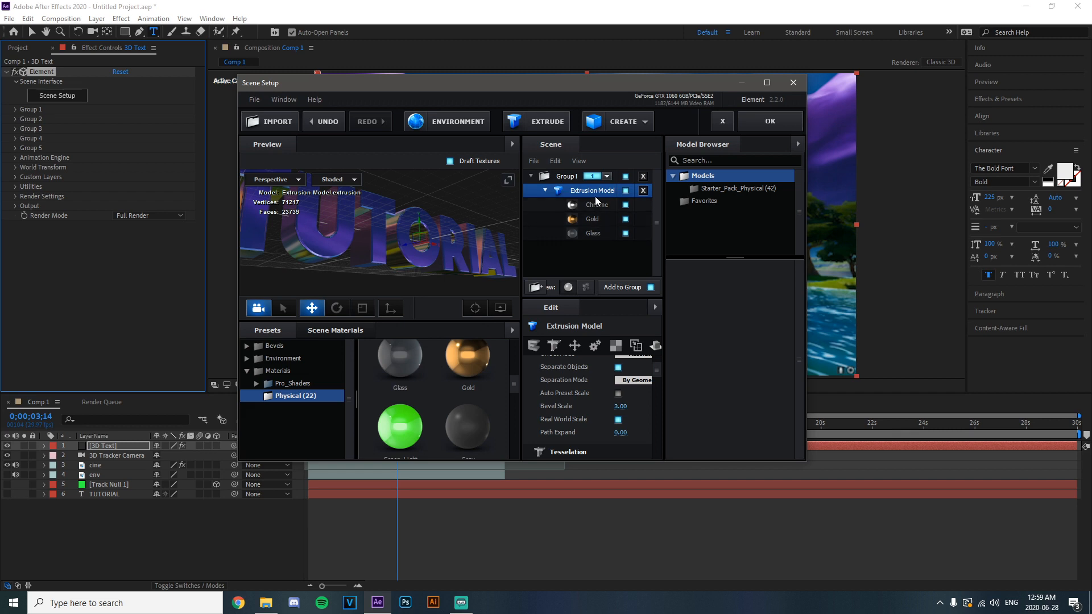
click(597, 204)
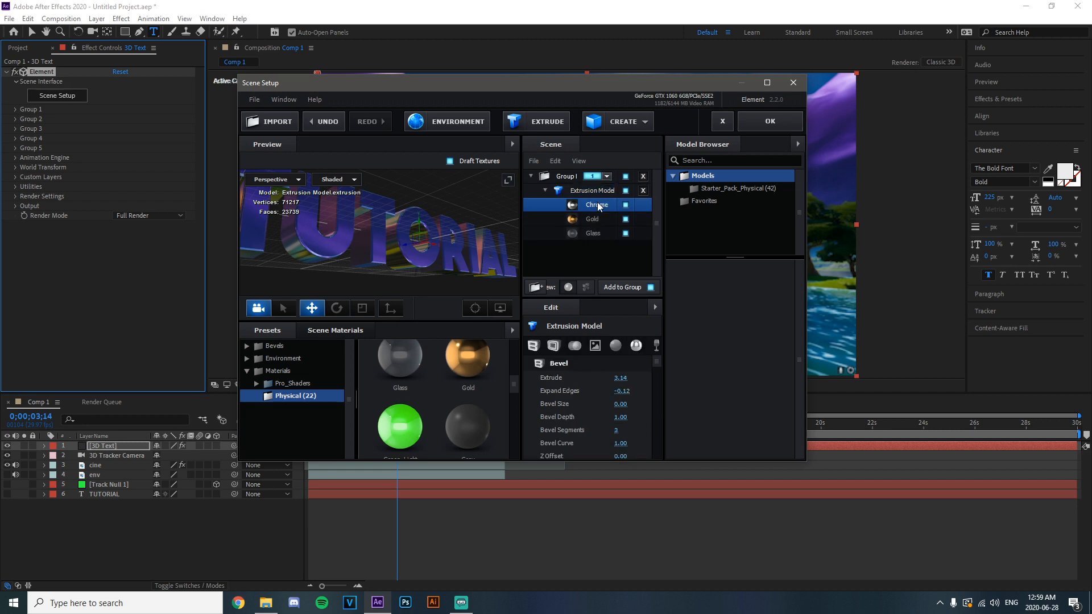
drag(656, 360, 663, 382)
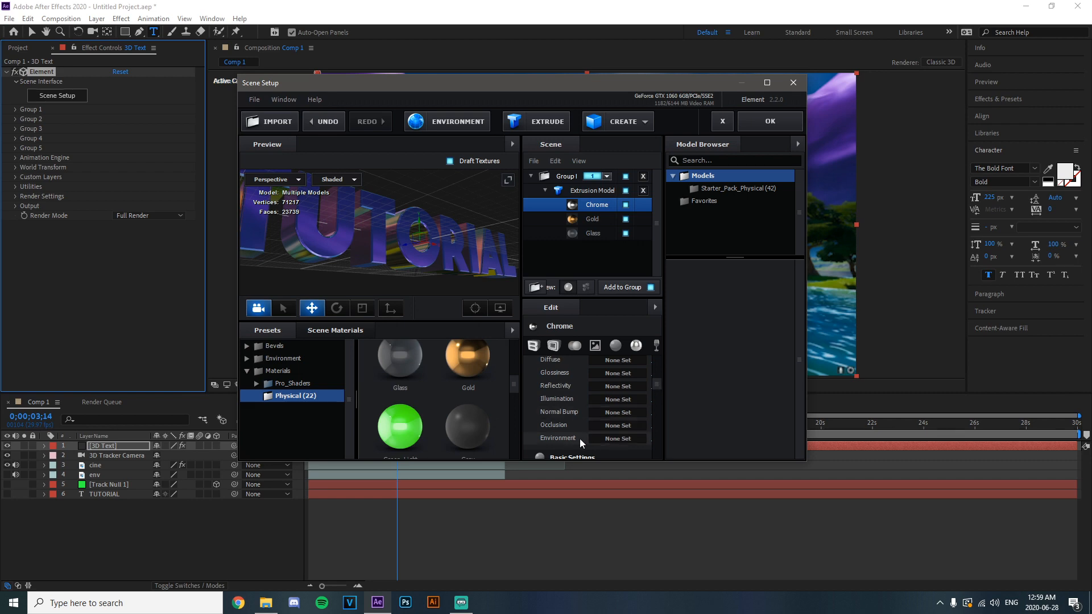
click(614, 439)
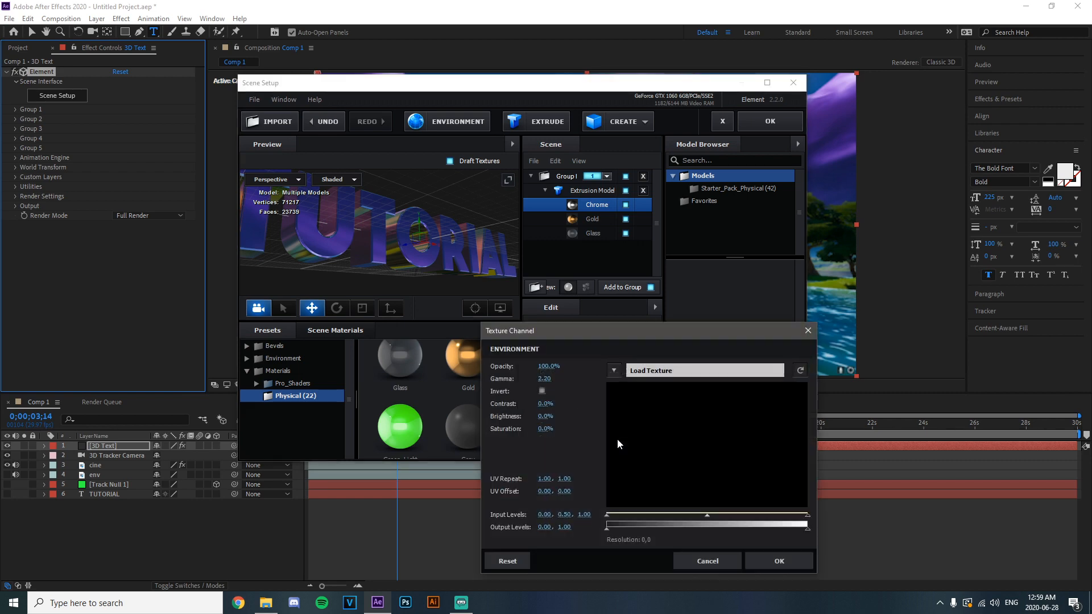
click(651, 374)
click(530, 365)
double_click(609, 377)
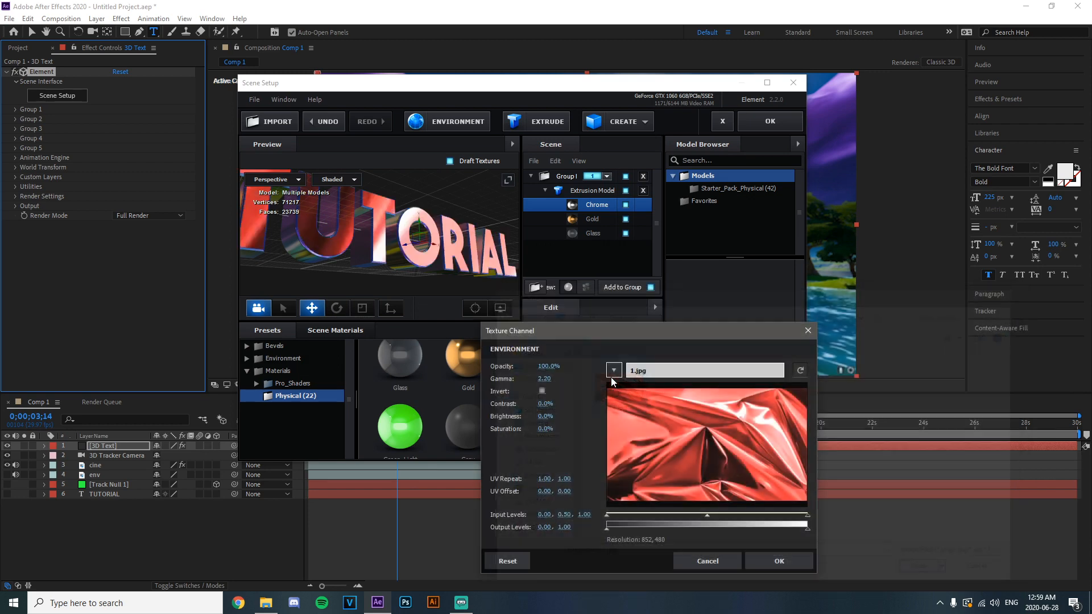
click(771, 560)
drag(488, 200, 390, 254)
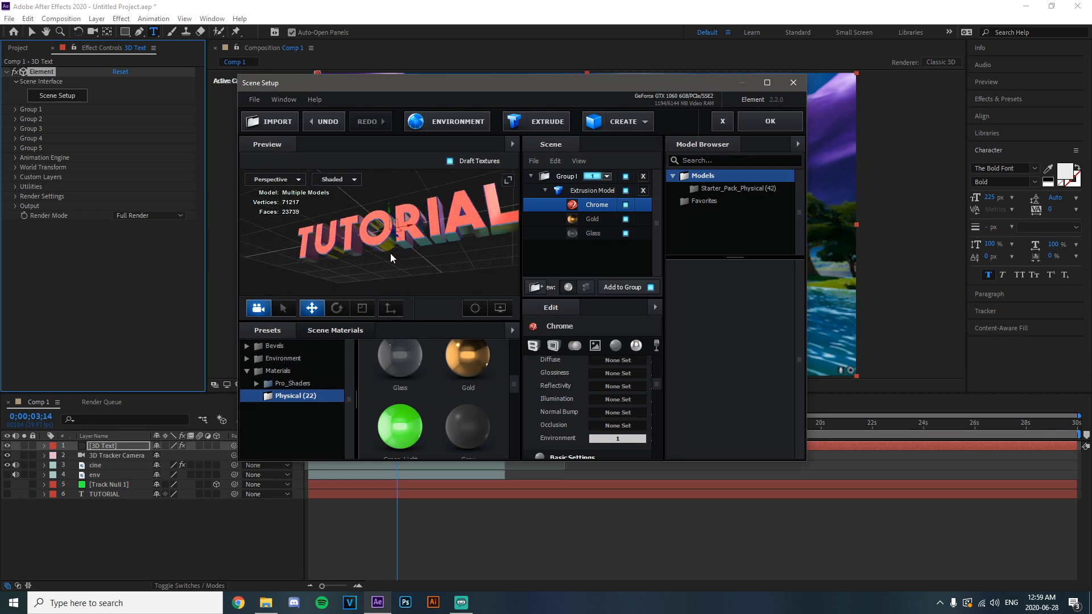
Give the Gold and Glass materials the same 1.jpg Environment texture
click(591, 222)
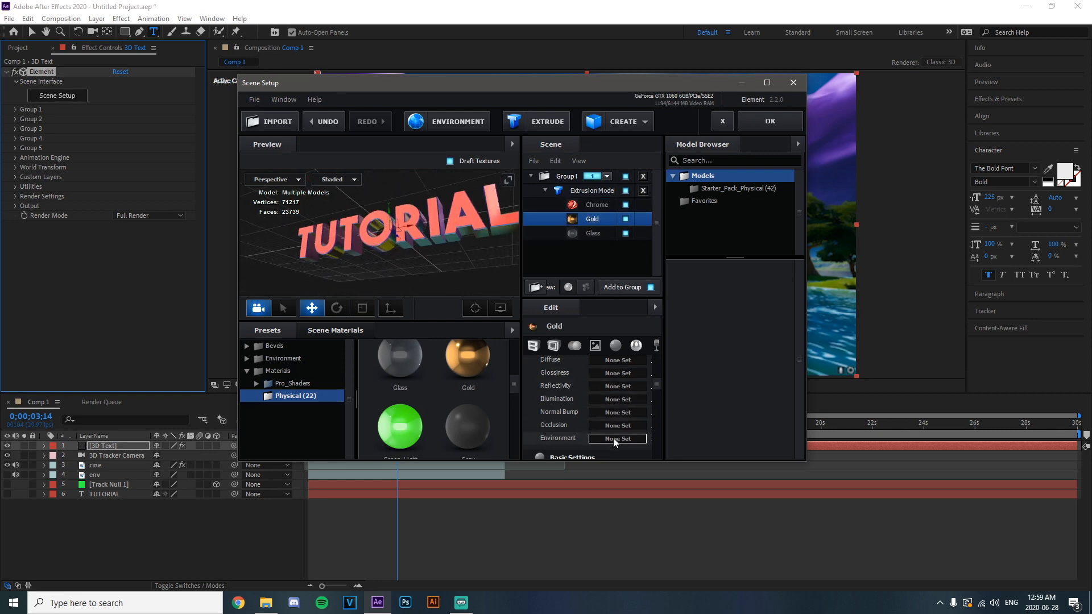
click(613, 438)
click(788, 566)
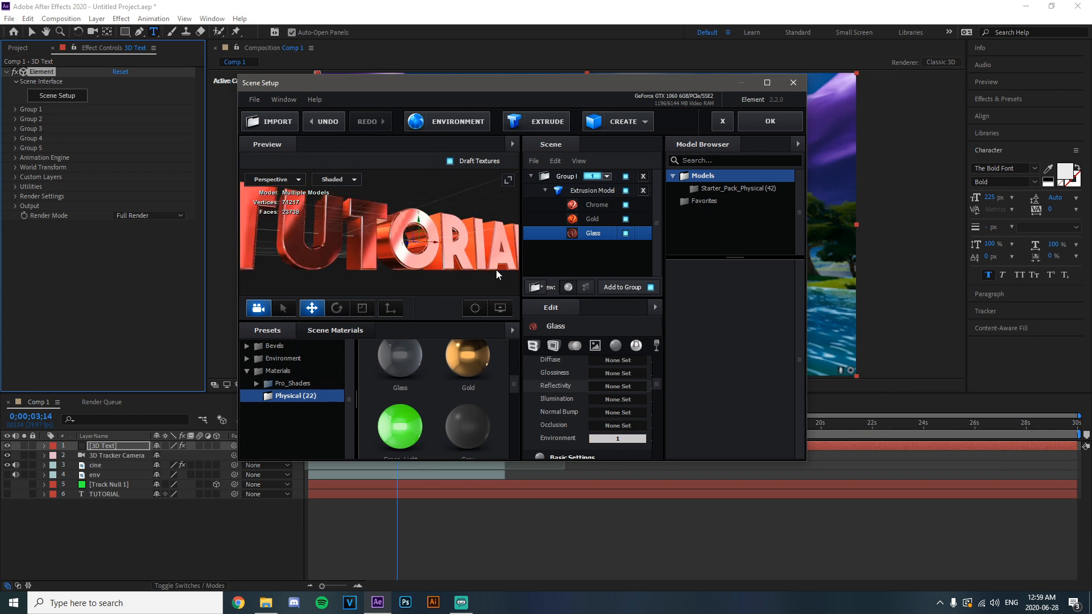
drag(482, 223, 472, 203)
Accept the Element scene setup and check the textured text in the composition at several times between about 1 and 4 seconds
drag(567, 83, 390, 510)
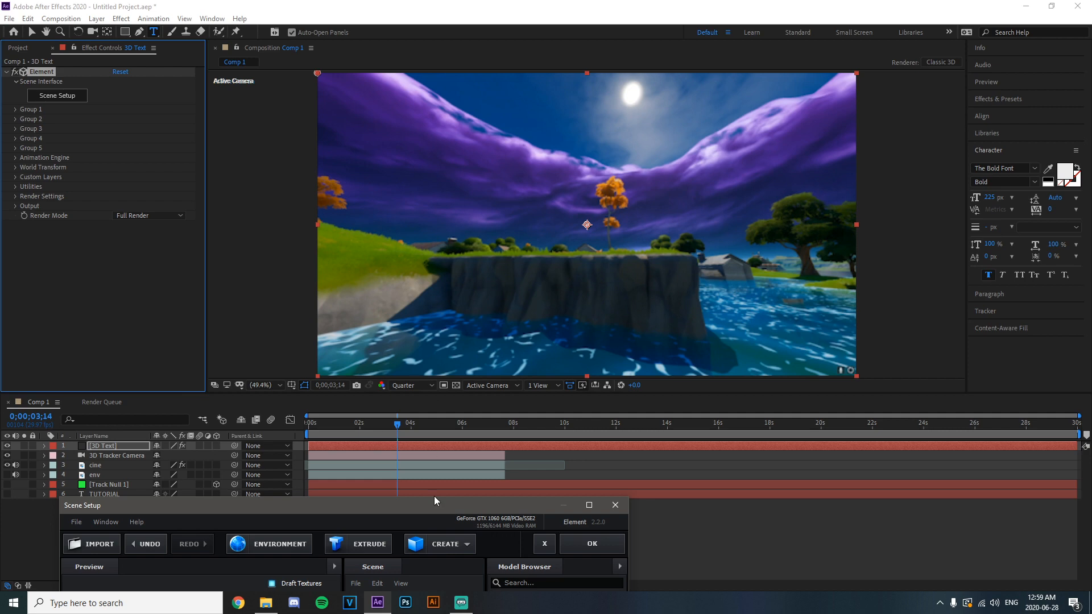
drag(452, 505, 559, 138)
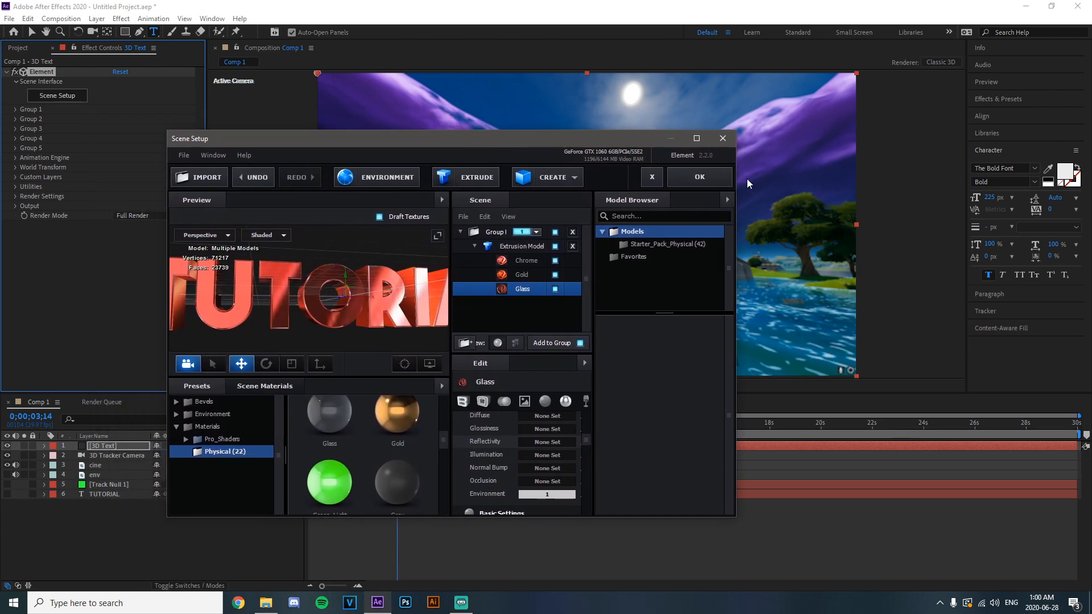
click(712, 176)
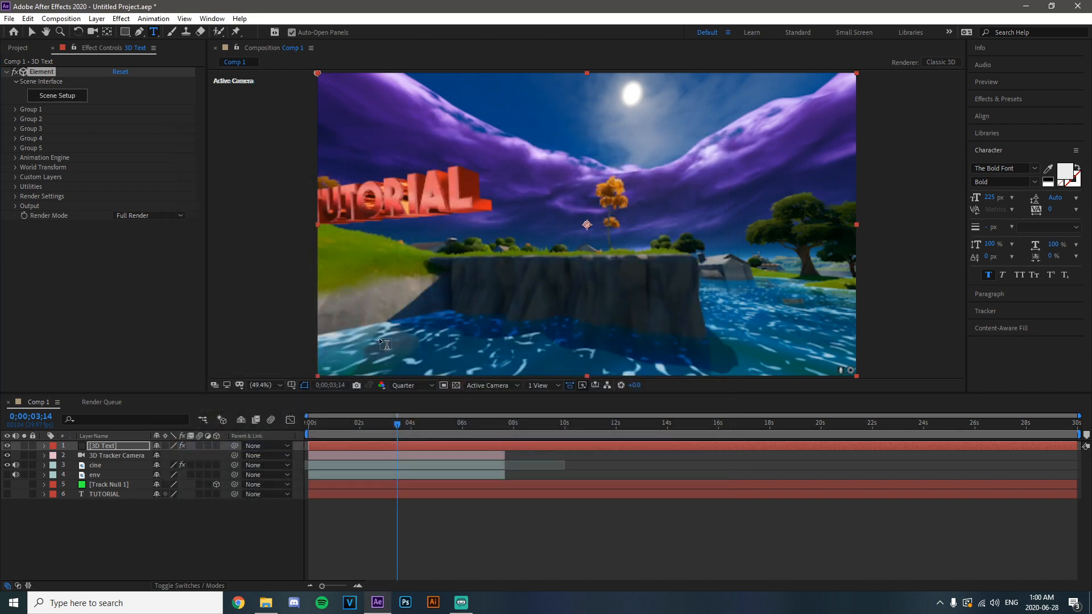
drag(382, 425, 372, 426)
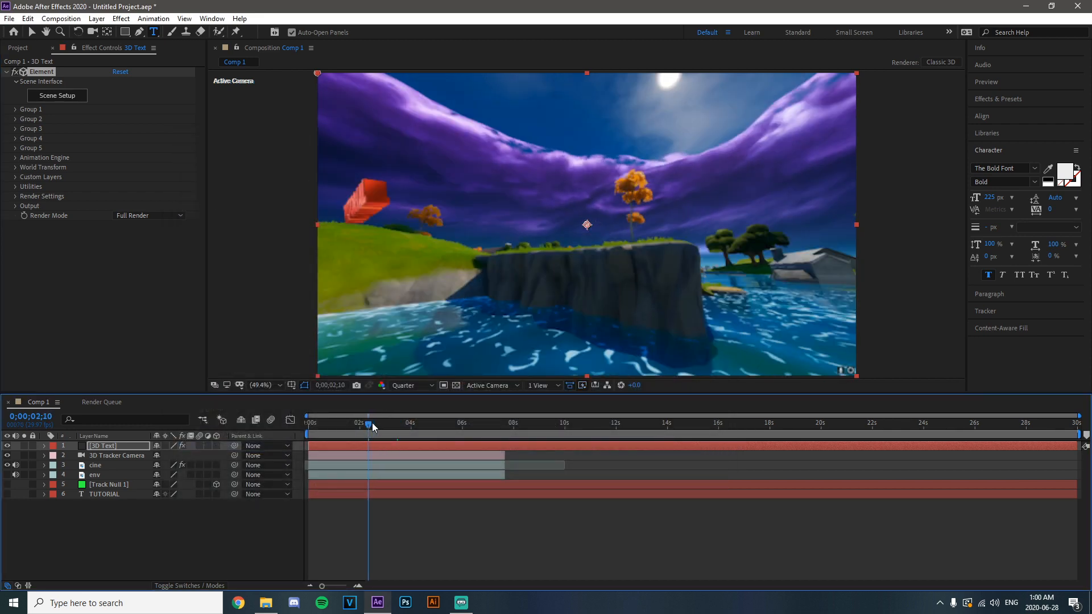
click(334, 424)
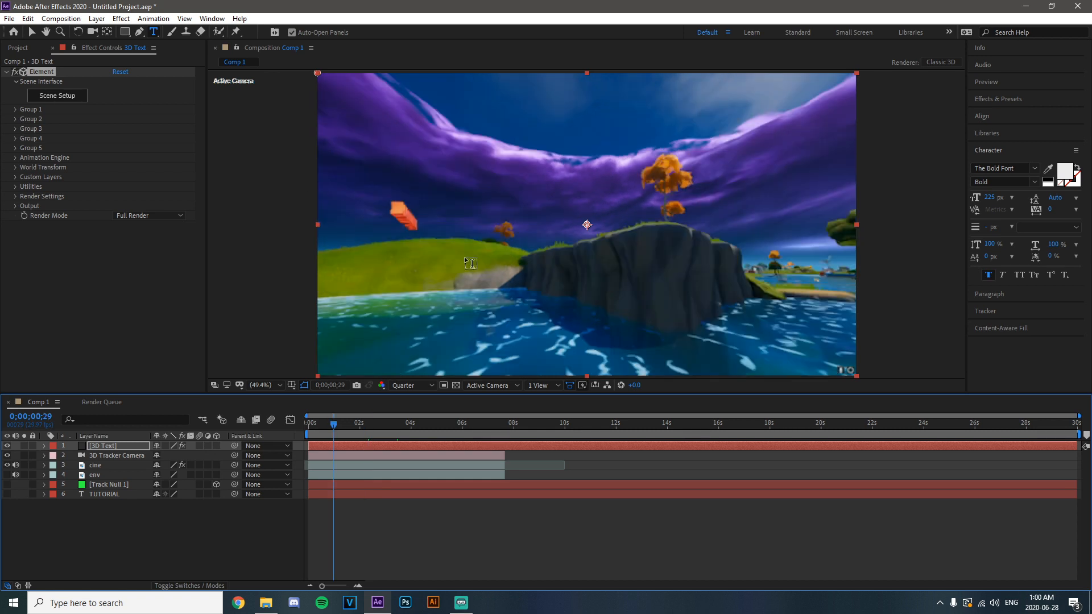
click(404, 427)
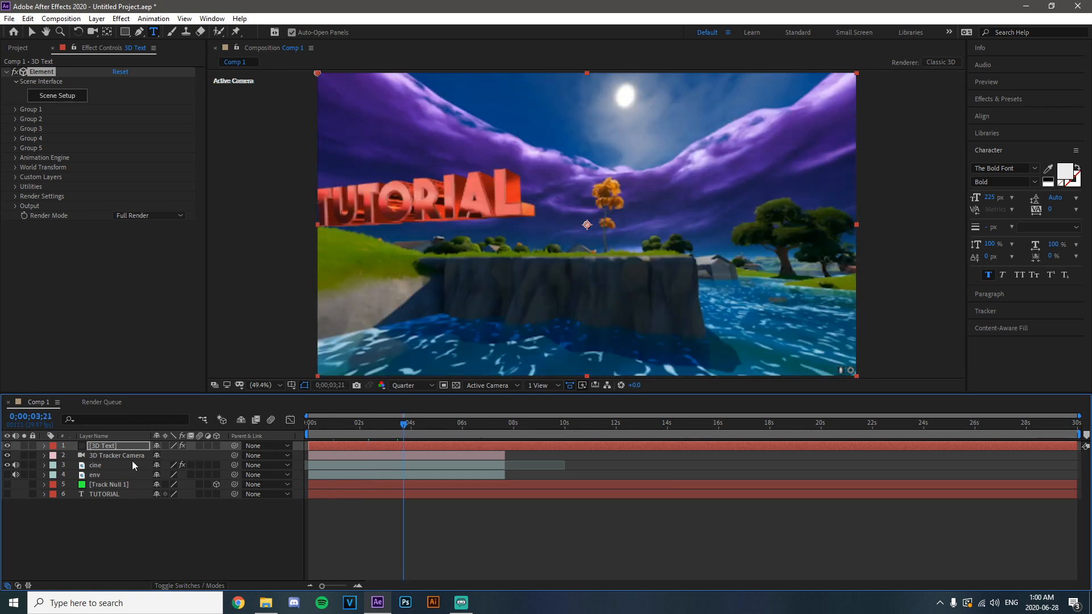
Copy Track Null 1's position into the Particle Replicator of Element's Group 1: Position XY 336.5, 2477.9 and Position Z 1786.6
click(15, 109)
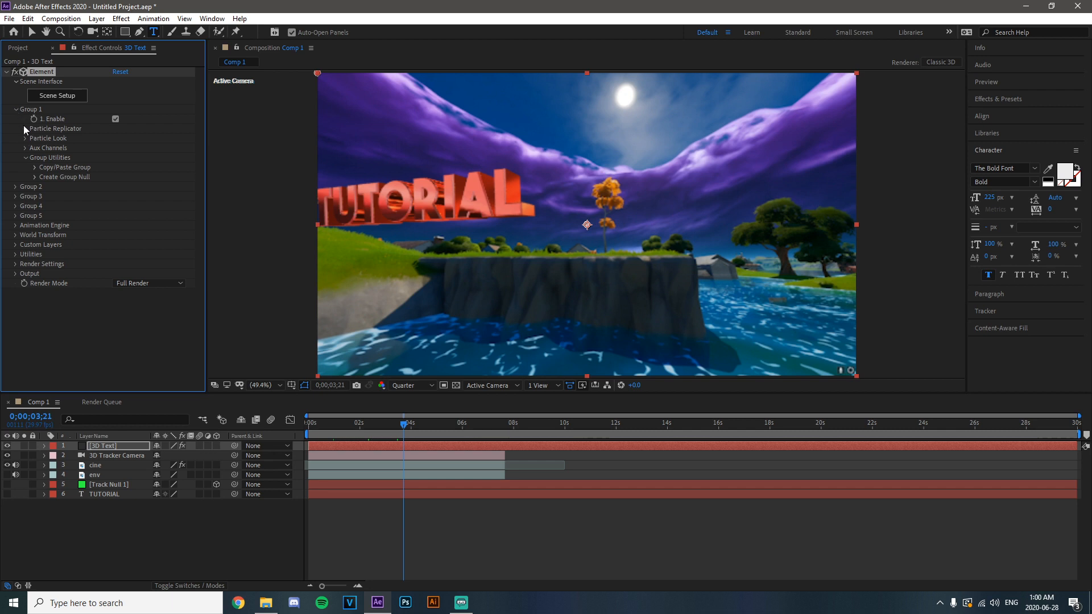
click(25, 129)
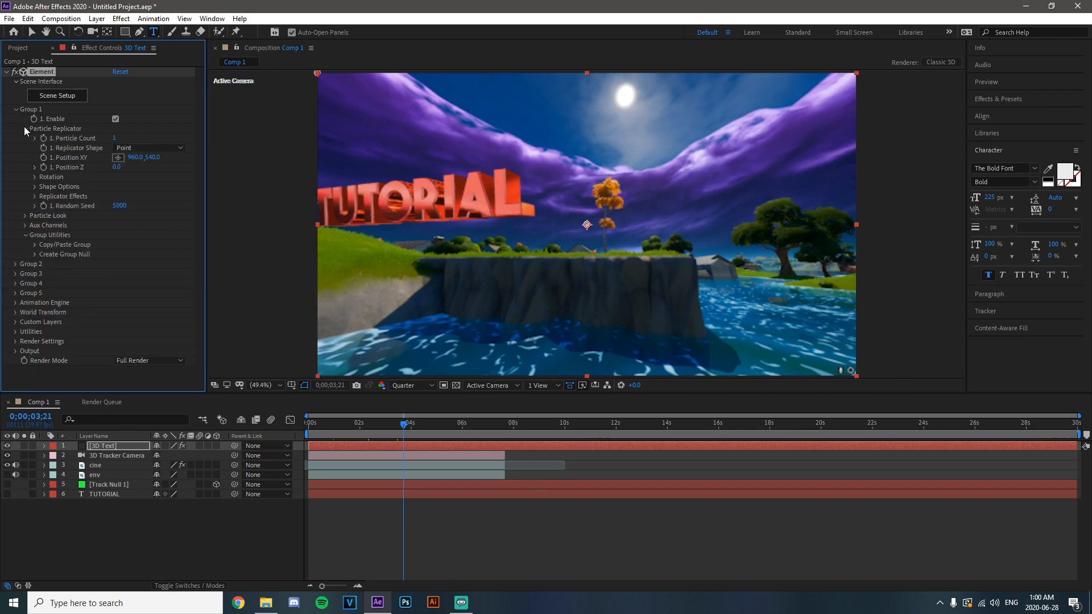
click(44, 485)
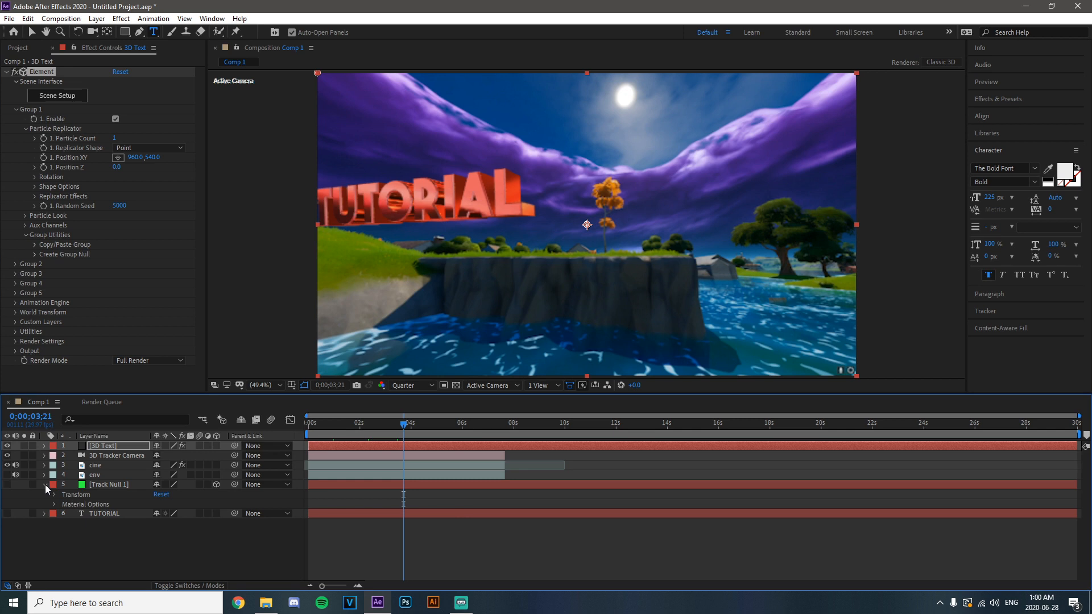
click(54, 494)
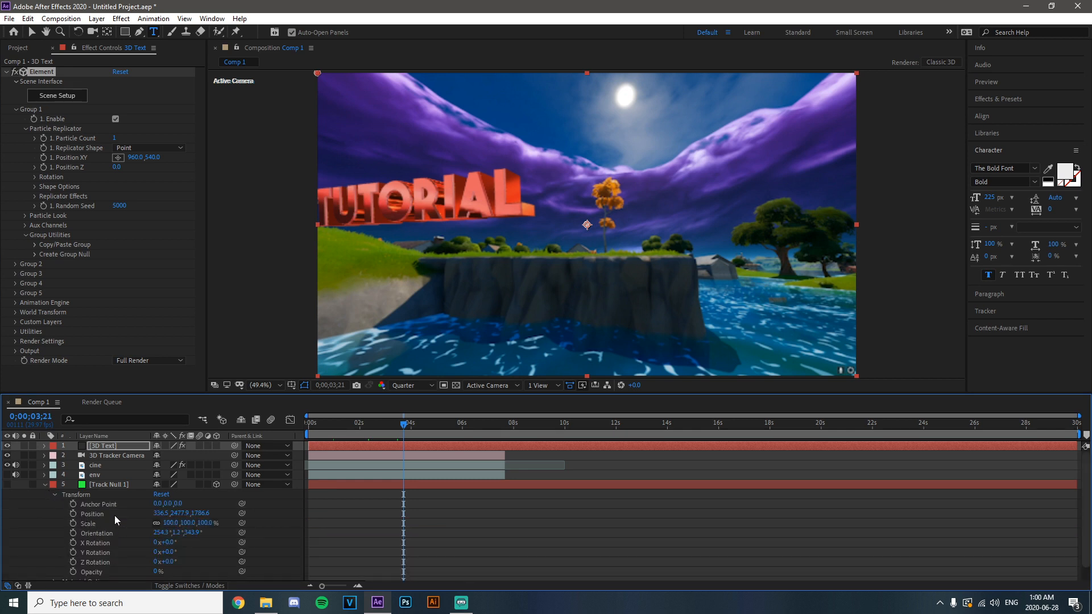
click(159, 513)
key(ctrl+c)
click(137, 158)
key(ctrl+v)
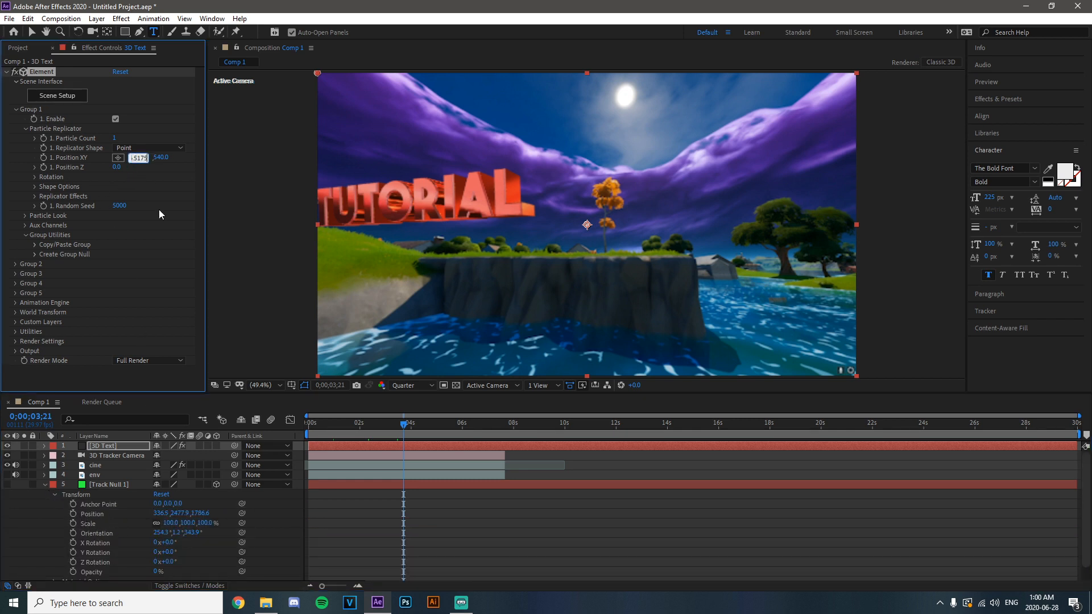
click(180, 514)
click(153, 157)
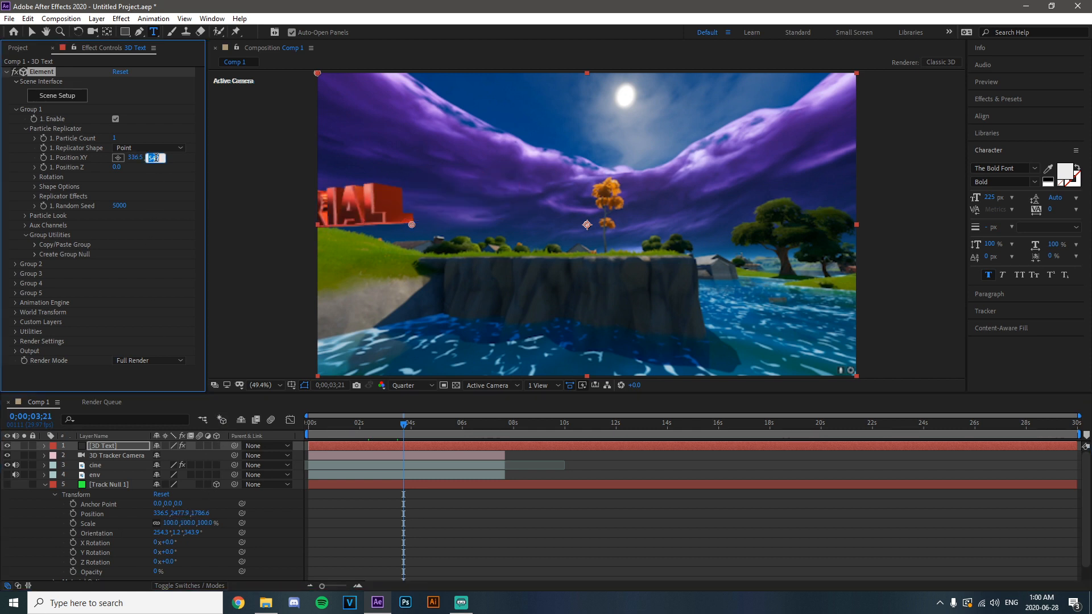
click(199, 513)
click(122, 166)
text(1786.592)
key(Return)
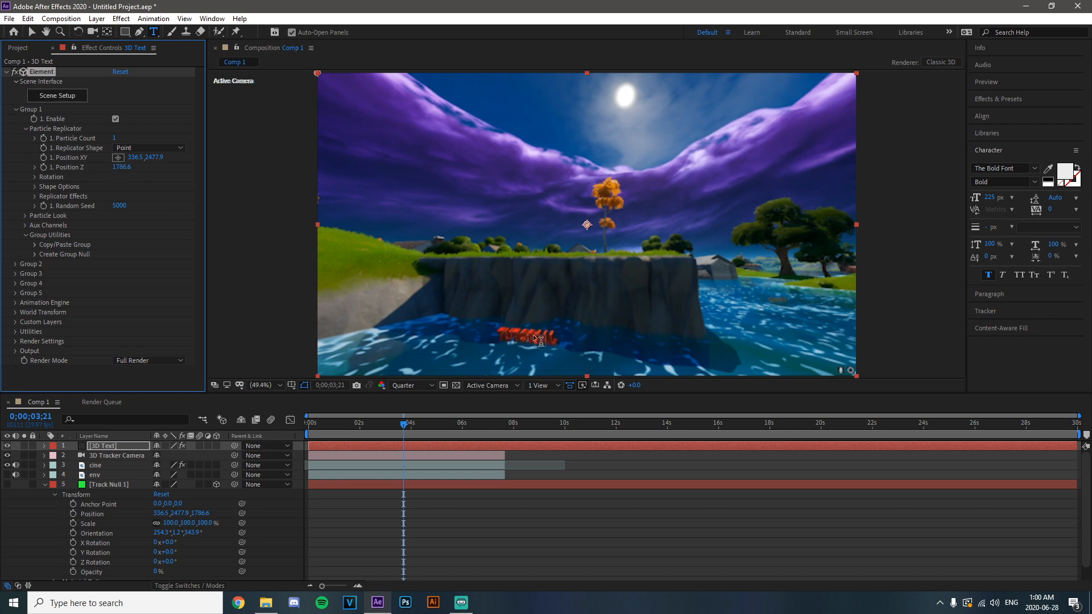
Raise the text and push it back above the cliff by adjusting Group 1's Y position to 514.9 and Position Z to 3926.6
mouse_move(406, 427)
mouse_down()
mouse_move(453, 429)
mouse_move(400, 429)
mouse_up()
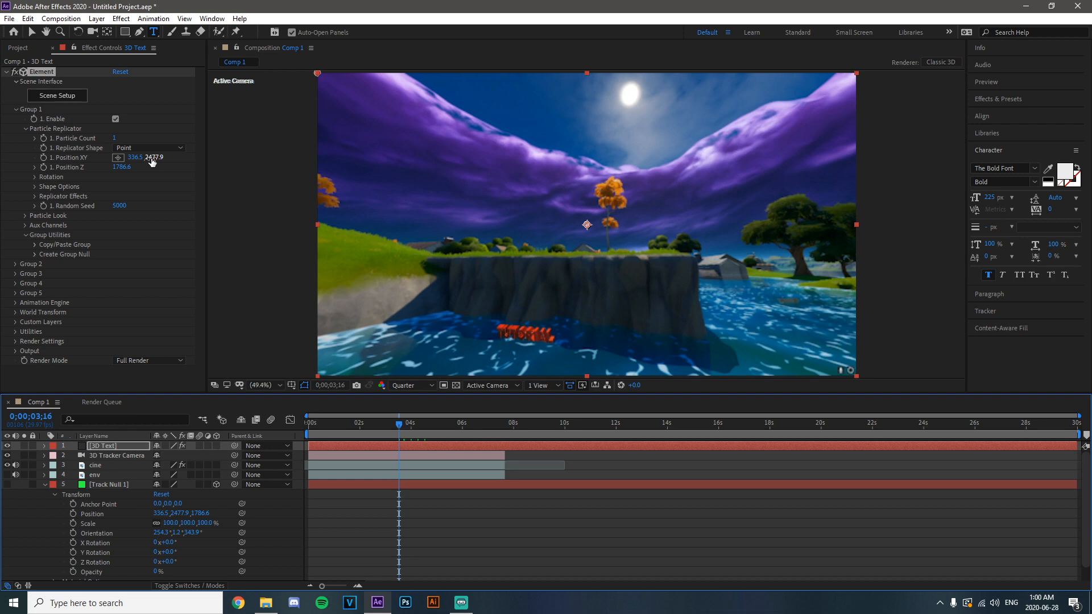
mouse_move(147, 157)
mouse_down()
mouse_move(324, 157)
mouse_move(145, 162)
mouse_up()
mouse_move(282, 157)
mouse_down()
mouse_move(177, 157)
mouse_move(158, 178)
mouse_move(137, 157)
mouse_move(46, 157)
mouse_move(167, 164)
mouse_move(188, 129)
mouse_up()
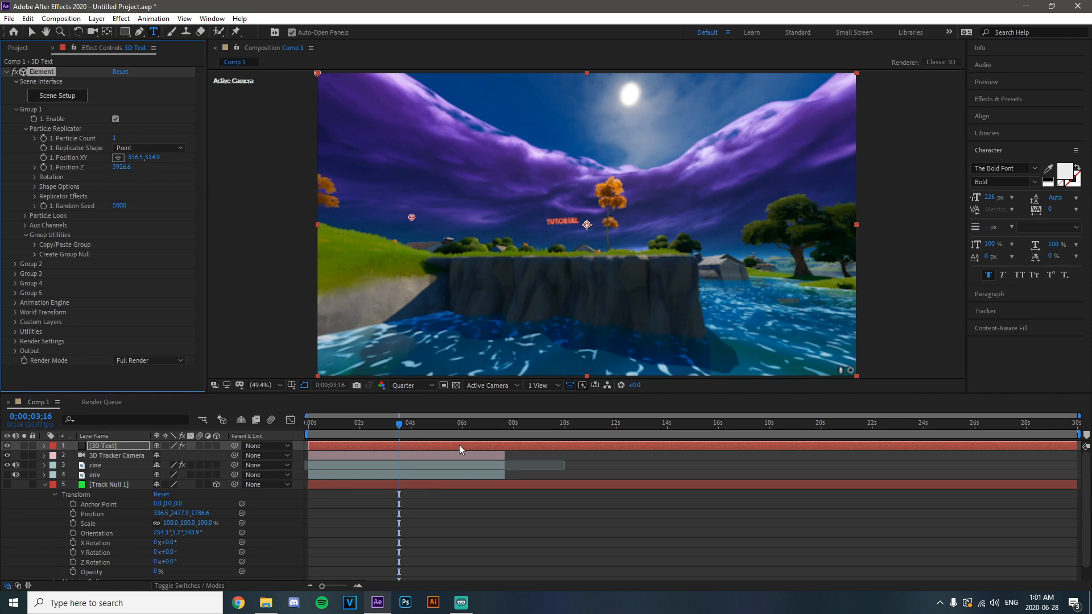
Enlarge the text at about 5:24 by trying a Particle Size of 50 for Group 1 and settling on 40
drag(411, 425, 456, 423)
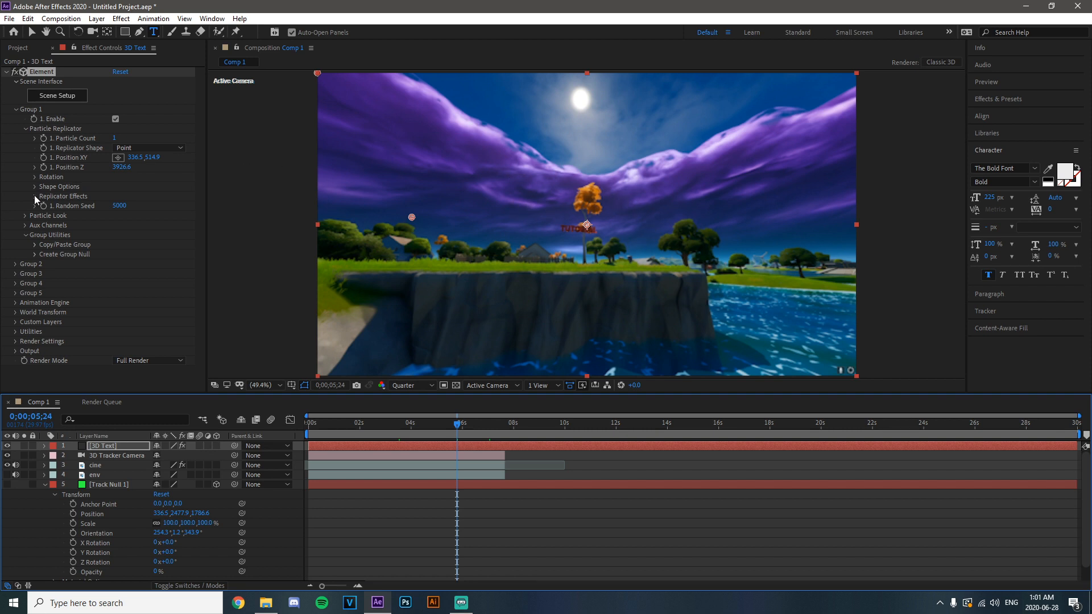
click(25, 216)
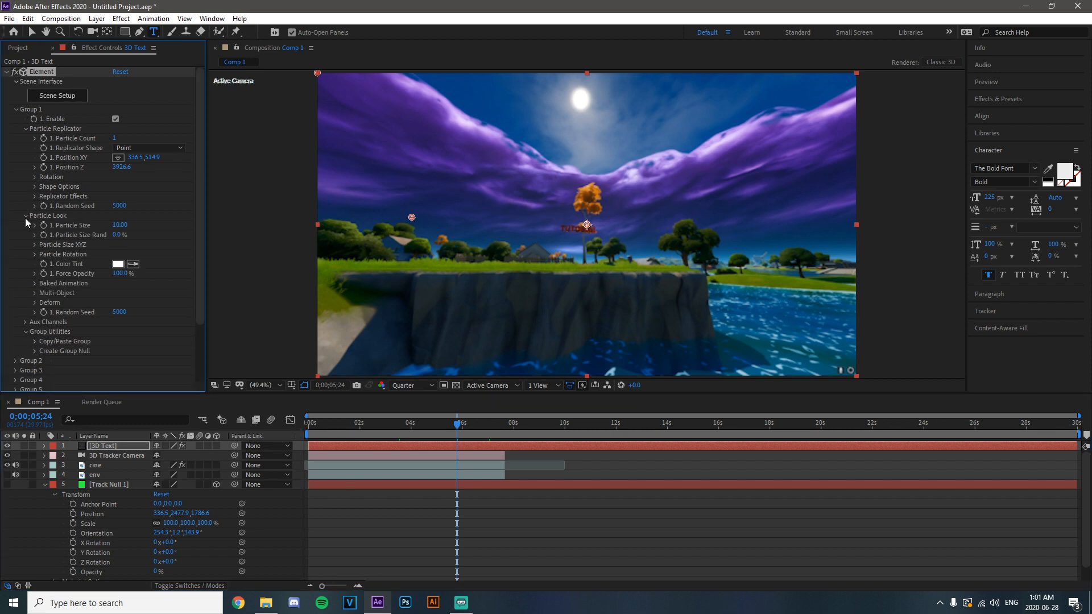
drag(120, 224, 426, 234)
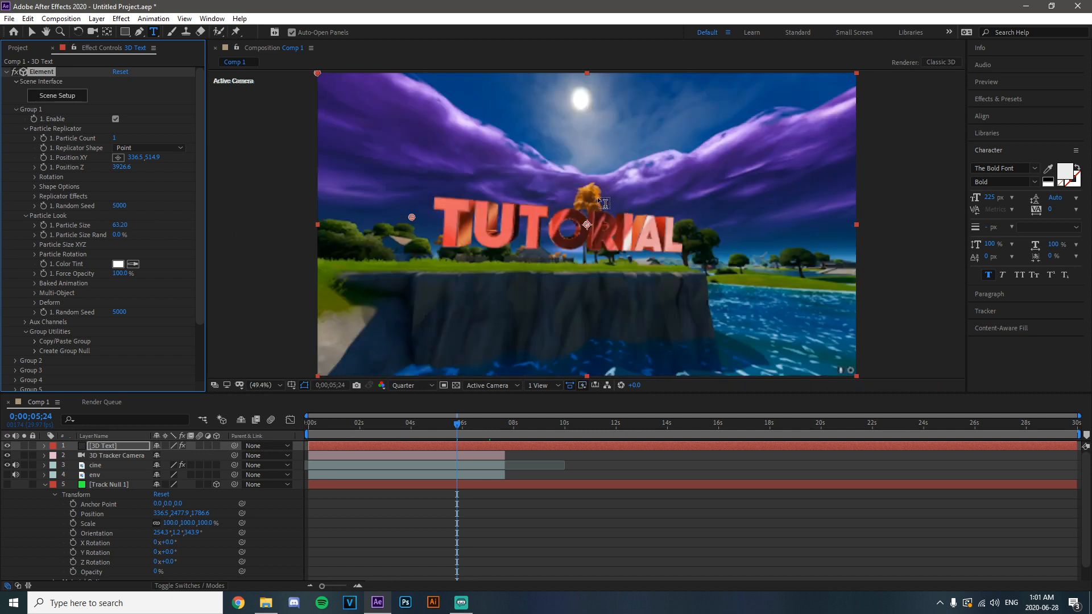
click(126, 228)
text(50)
key(Return)
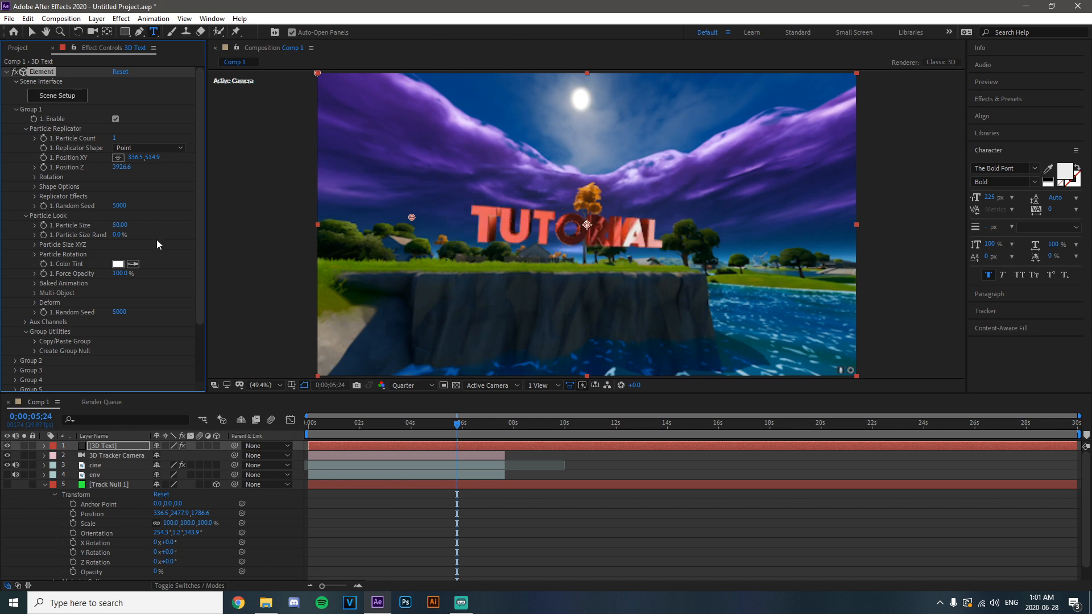
click(121, 225)
text(40)
key(Return)
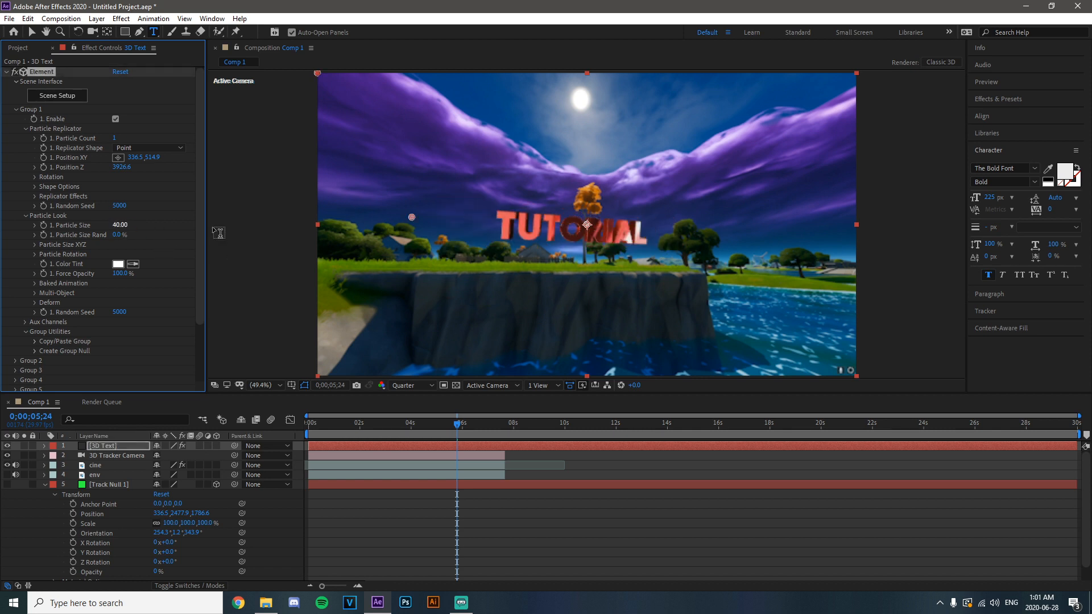
Tilt the text by setting the Group 1 replicator's X Rotation to -25° and Y Rotation to 3°, checking it along the timeline
drag(435, 422, 377, 425)
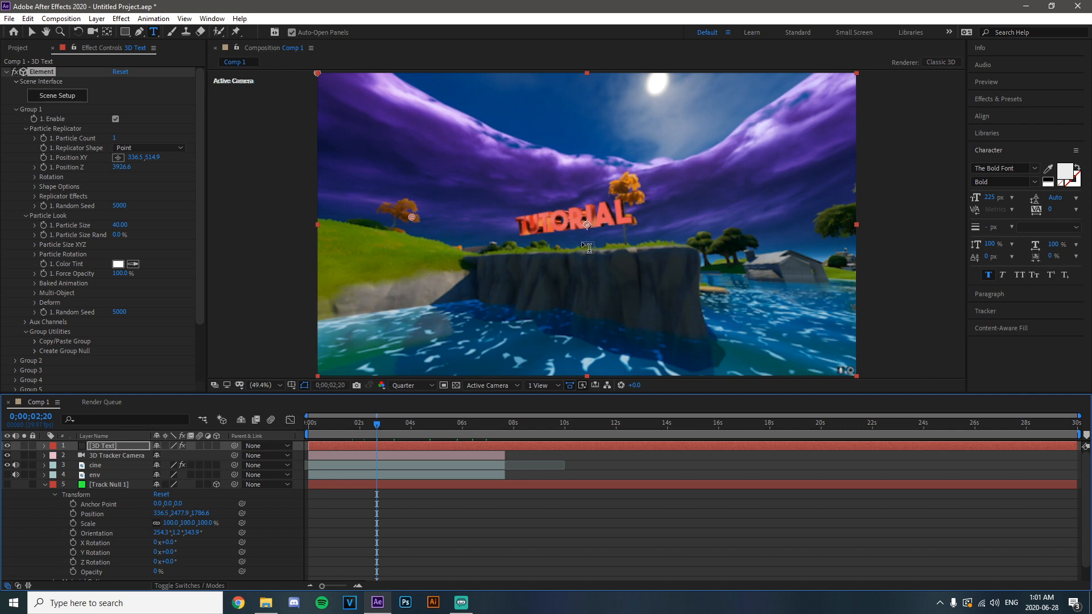
click(448, 425)
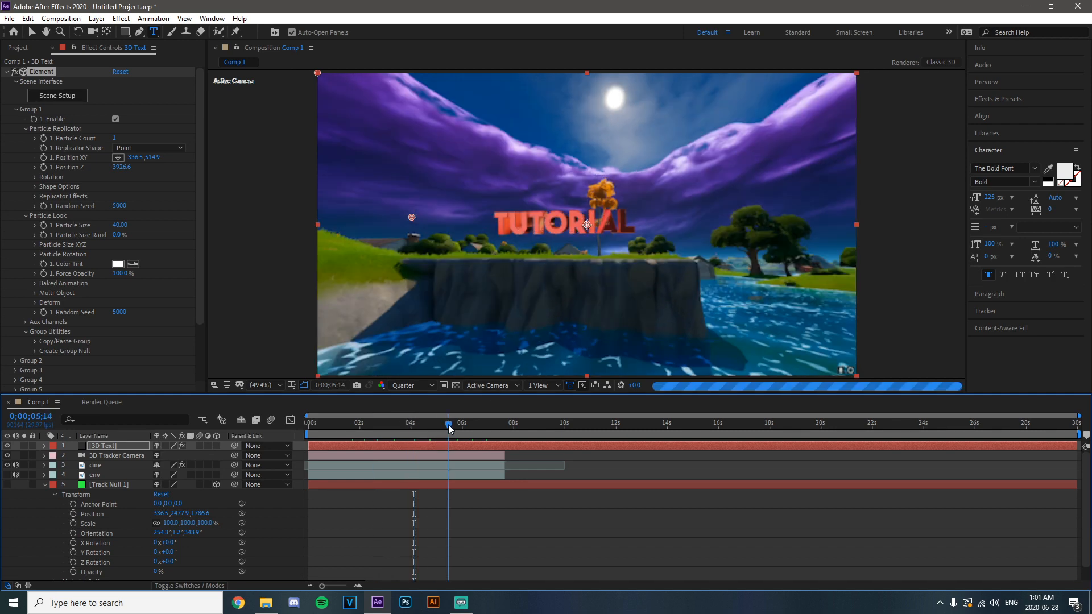
click(34, 178)
drag(129, 196, 123, 200)
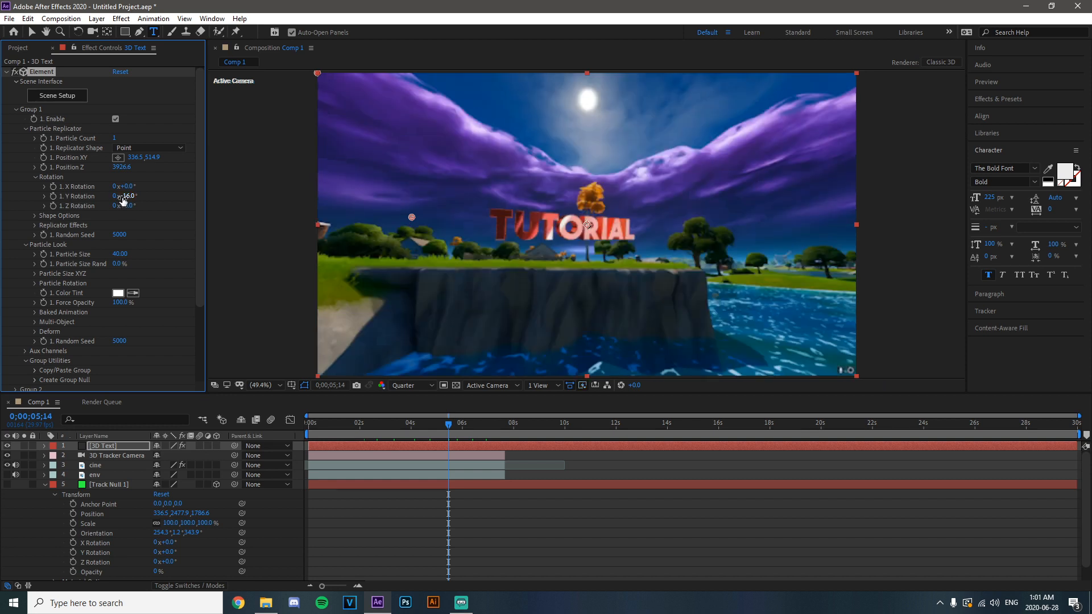
key(ctrl+z)
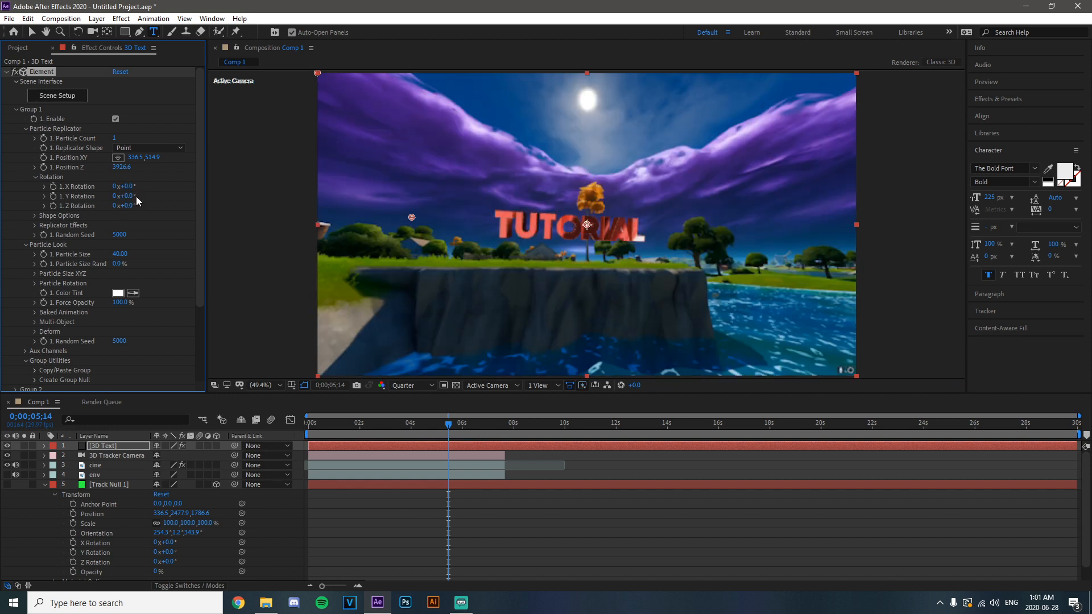
drag(129, 186, 117, 189)
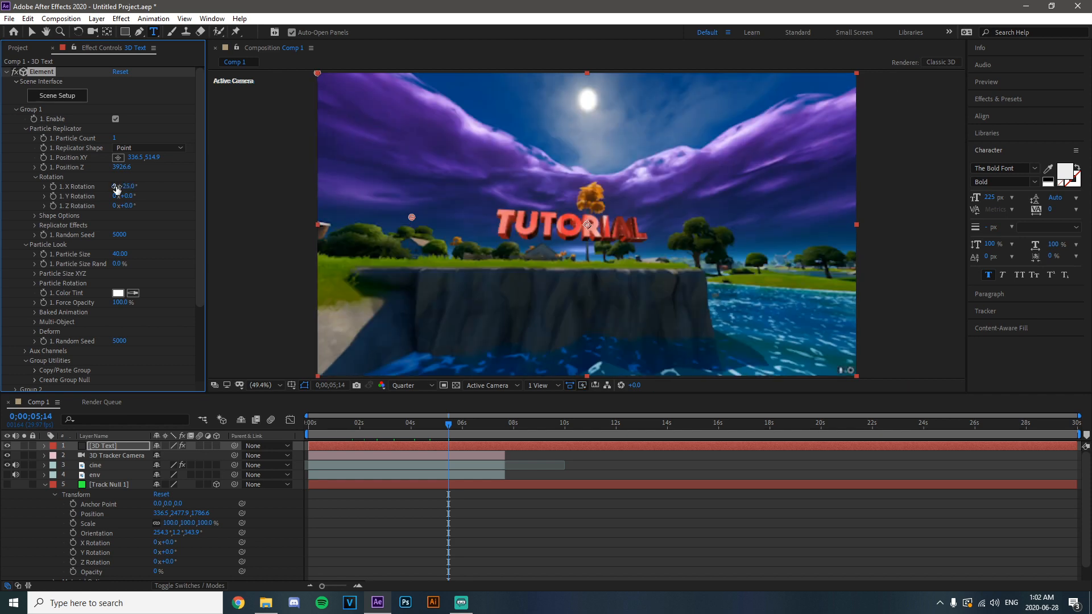
drag(446, 425, 384, 421)
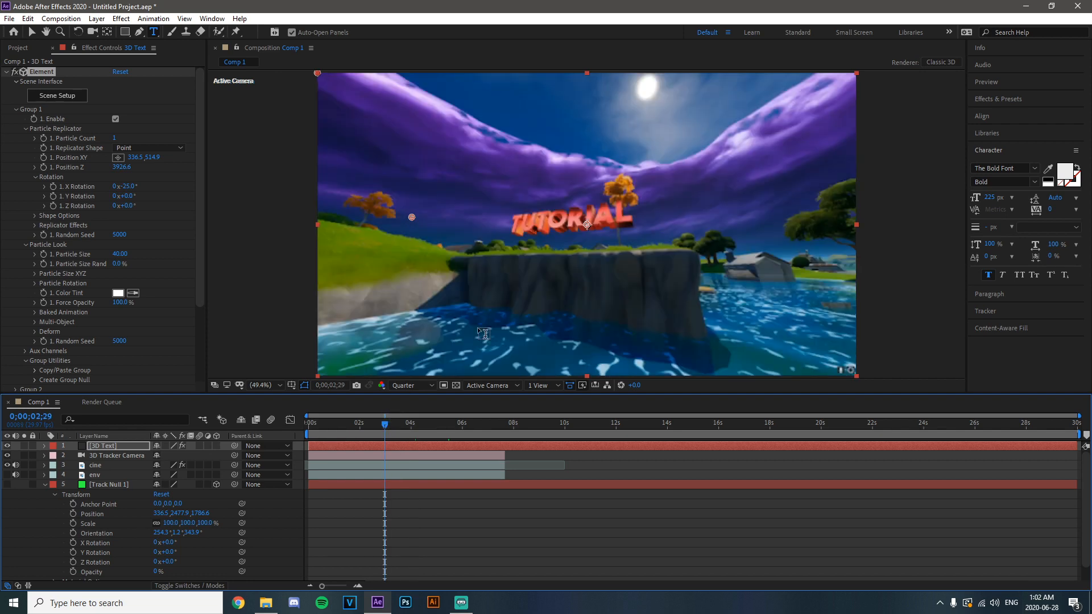
drag(126, 196, 131, 196)
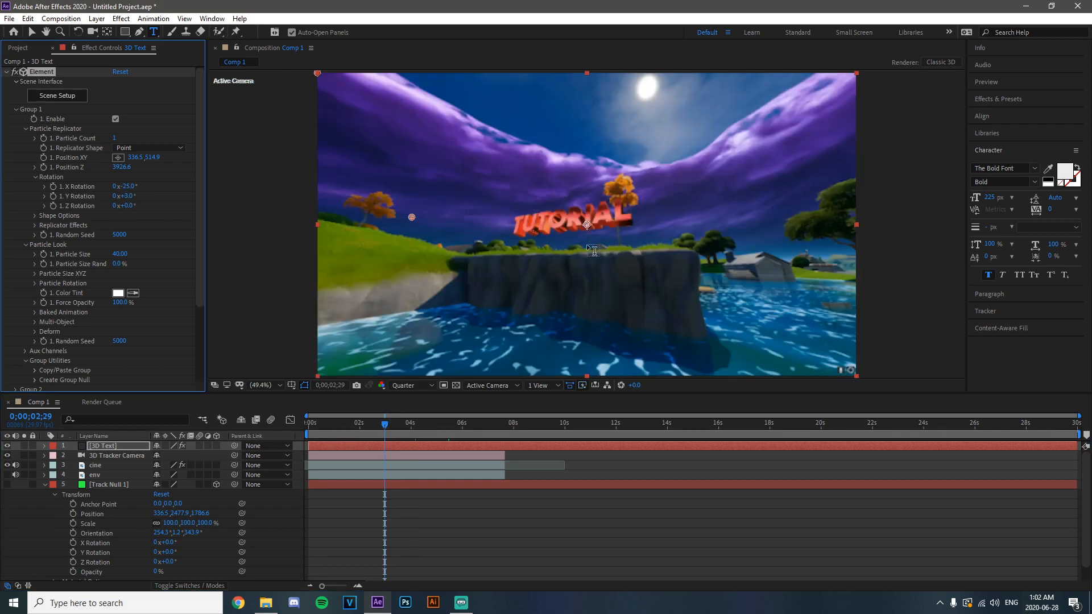
At about 4:25, enable Ambient Occlusion in Element's Render Settings with an SSAO Intensity of 50, and toggle it to compare
drag(381, 427, 432, 423)
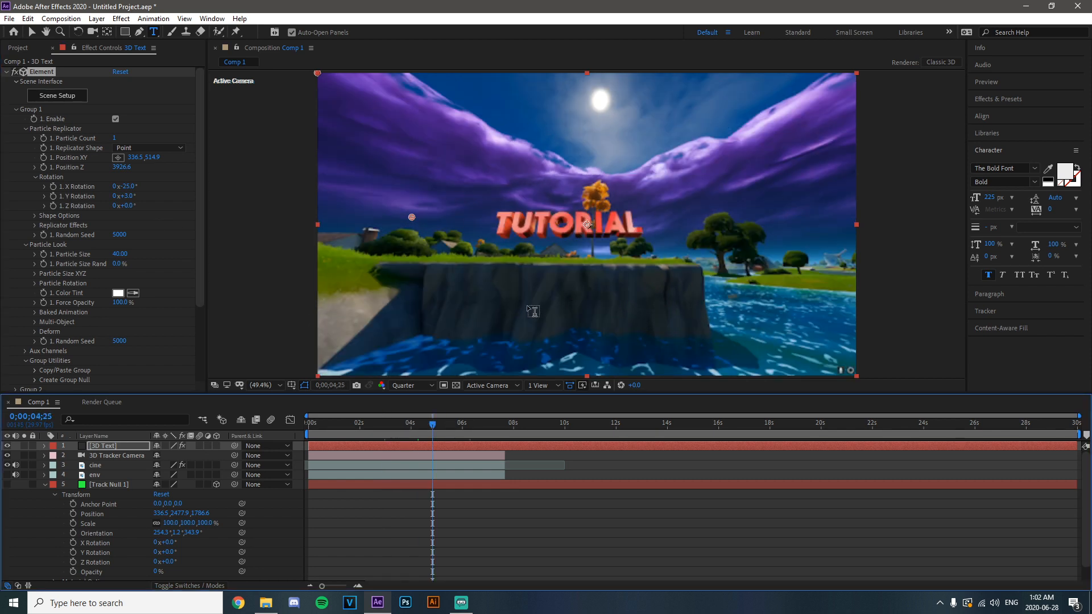
click(17, 110)
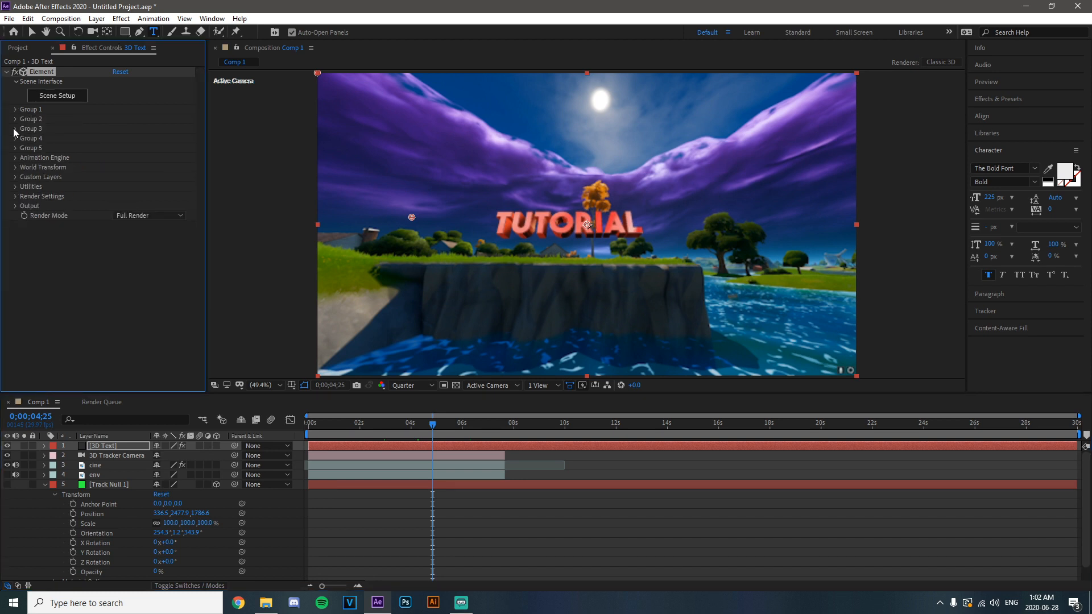
click(15, 197)
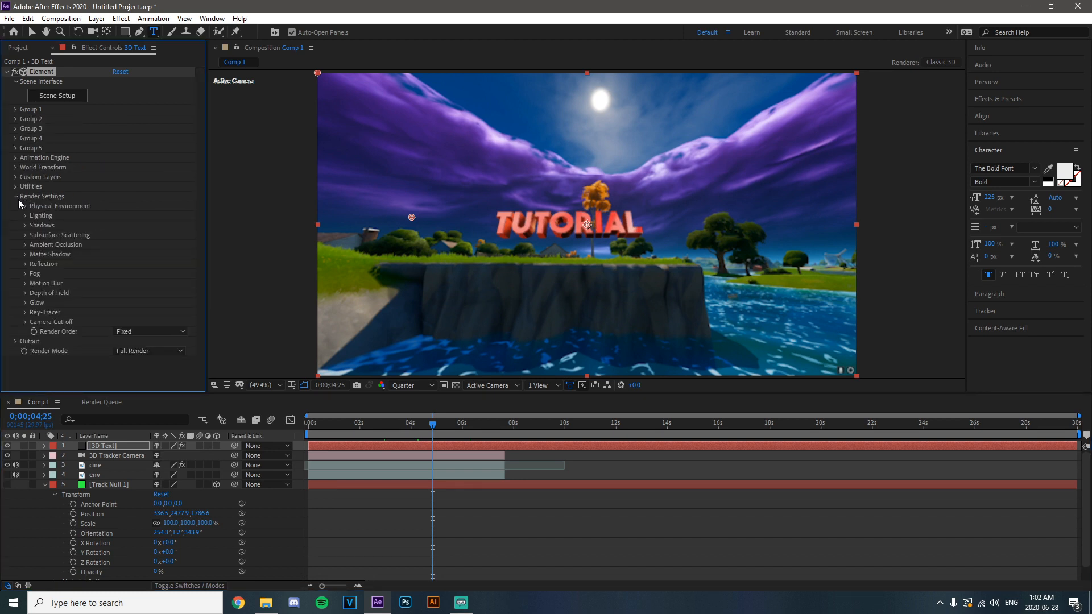
click(25, 245)
click(115, 254)
drag(119, 314, 822, 348)
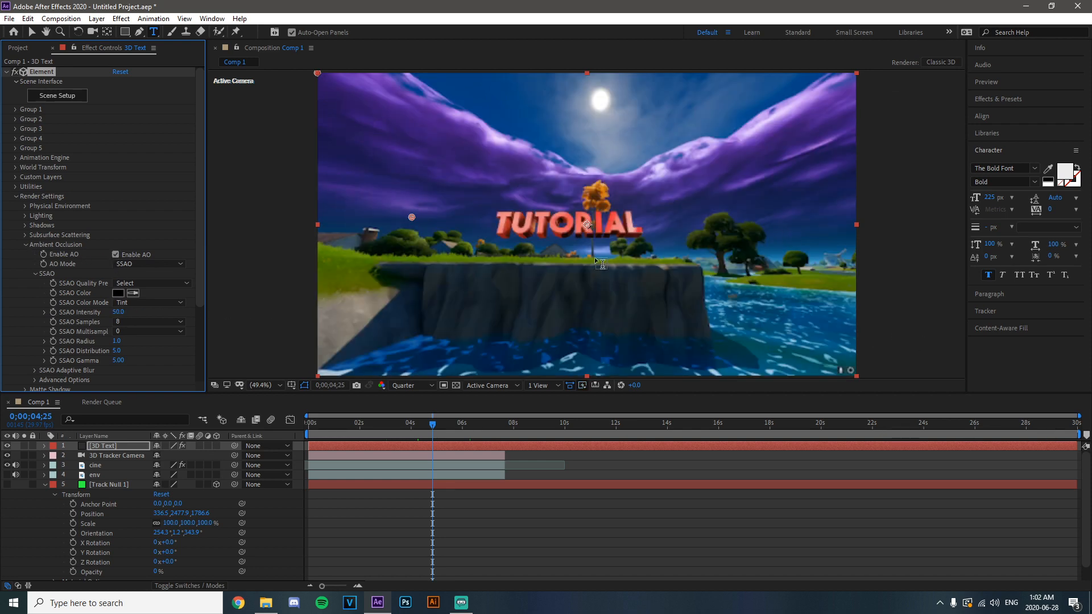
click(115, 255)
click(117, 254)
Refine Element's ambient occlusion by setting SSAO Radius to 0.2 and SSAO Samples to 64
click(117, 341)
text(0)
key(Return)
click(115, 342)
text(0.2)
key(Return)
click(136, 322)
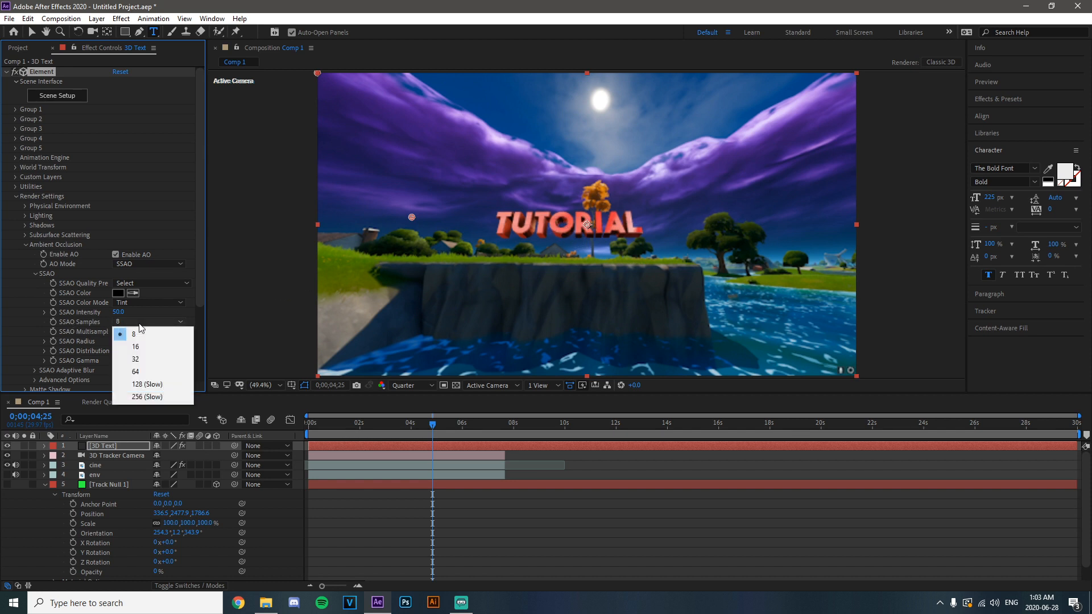
click(153, 373)
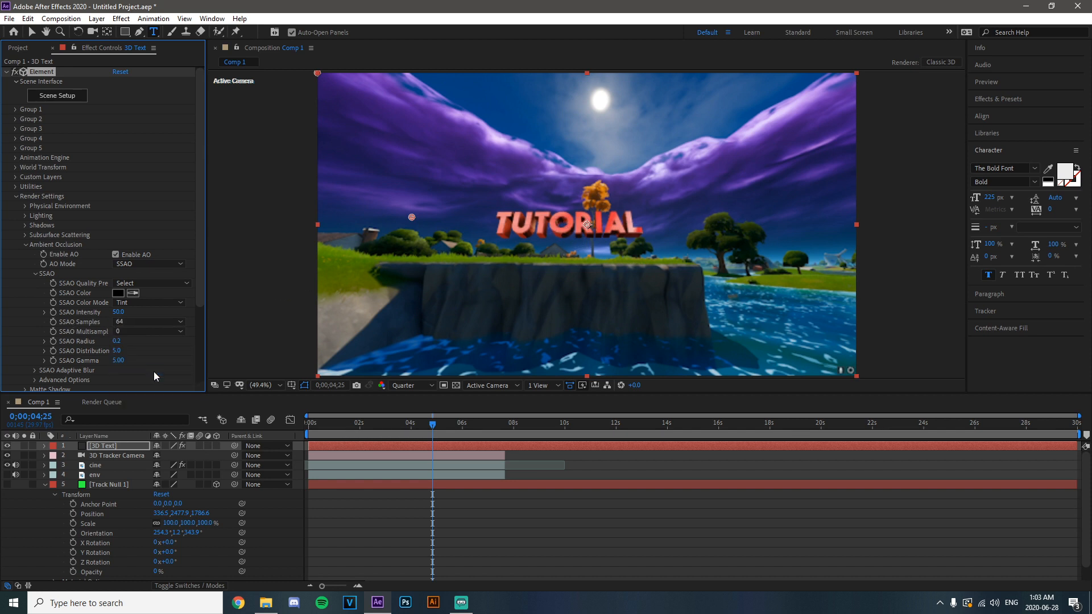
click(25, 245)
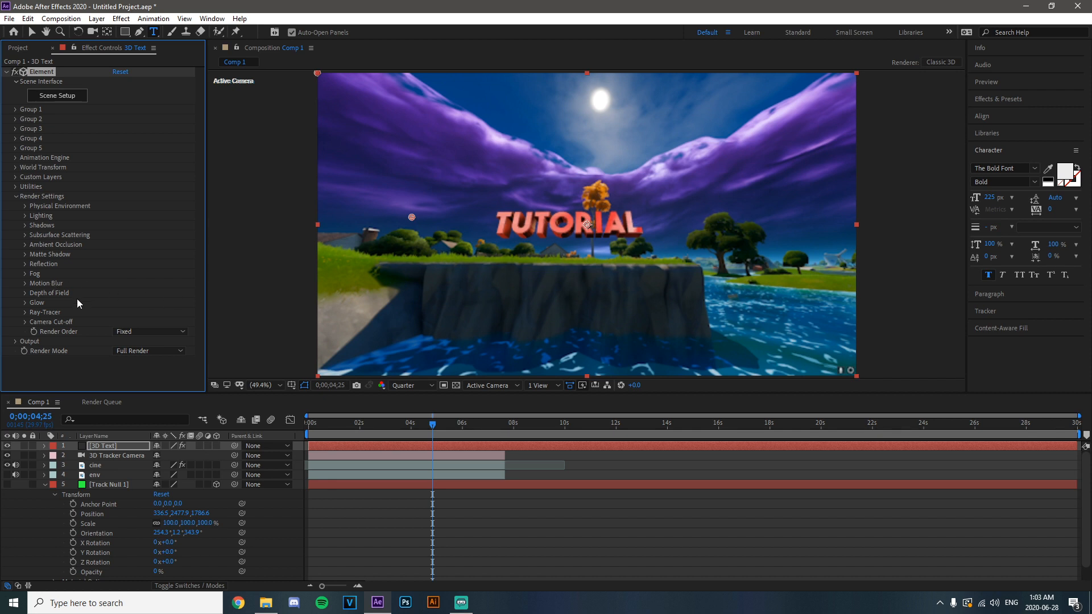
Adjust the Multisampling level in Element's Output settings
click(17, 342)
scroll(33, 336, down, 3)
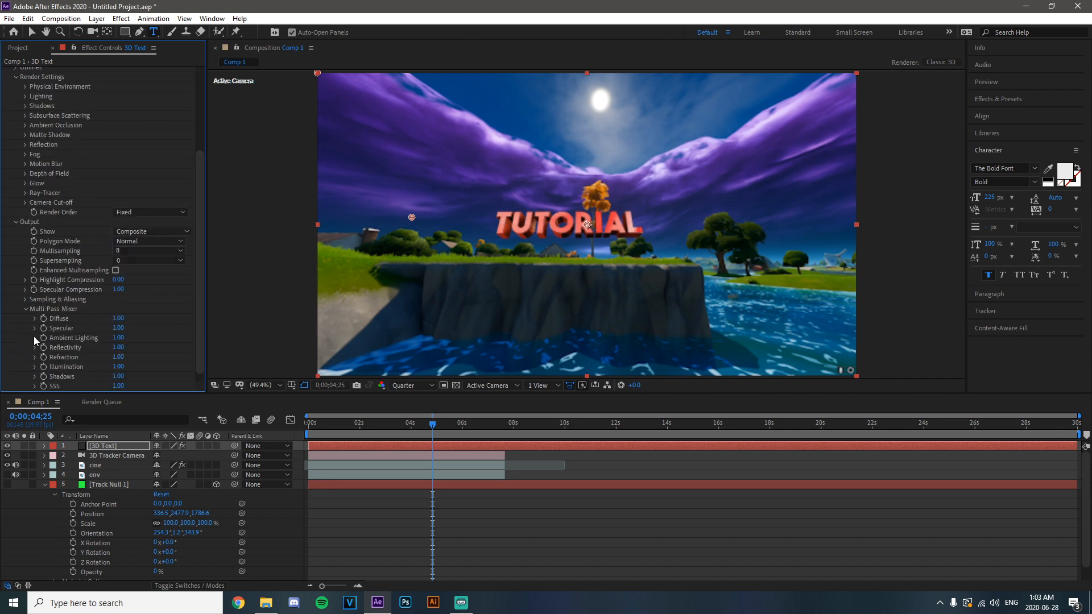
click(124, 250)
click(136, 339)
click(17, 221)
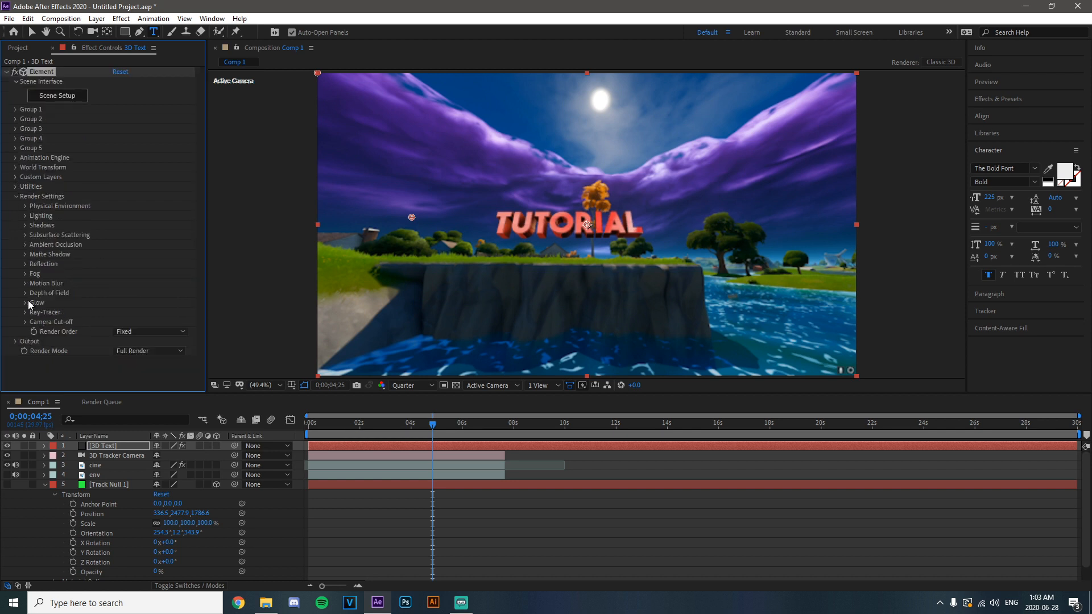
click(15, 196)
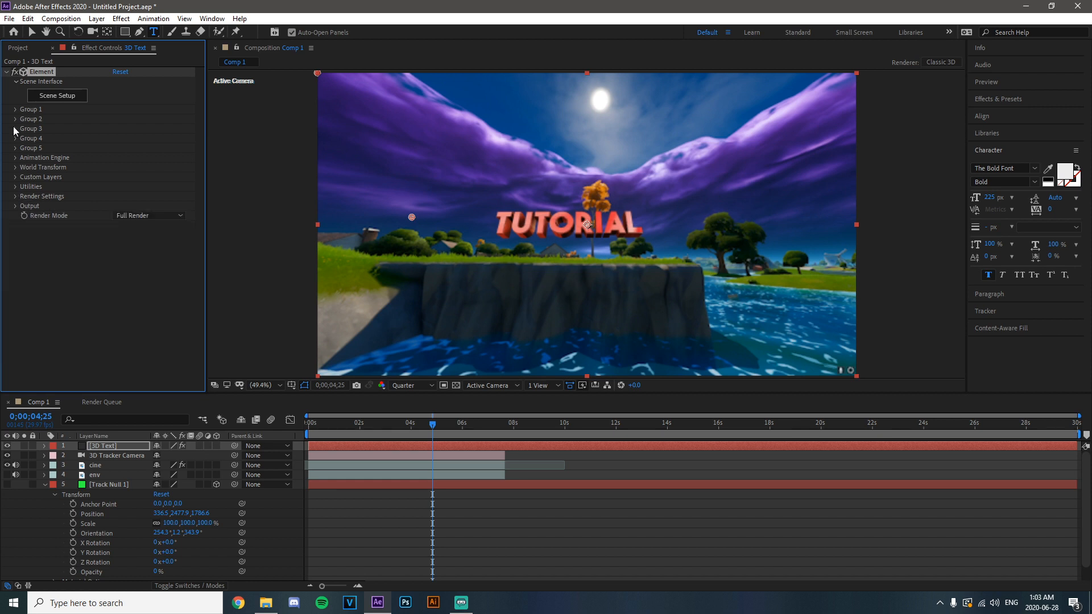
Try the Noise deformer in Group 1's Particle Look at 37% Intensity, and disable it again
click(16, 109)
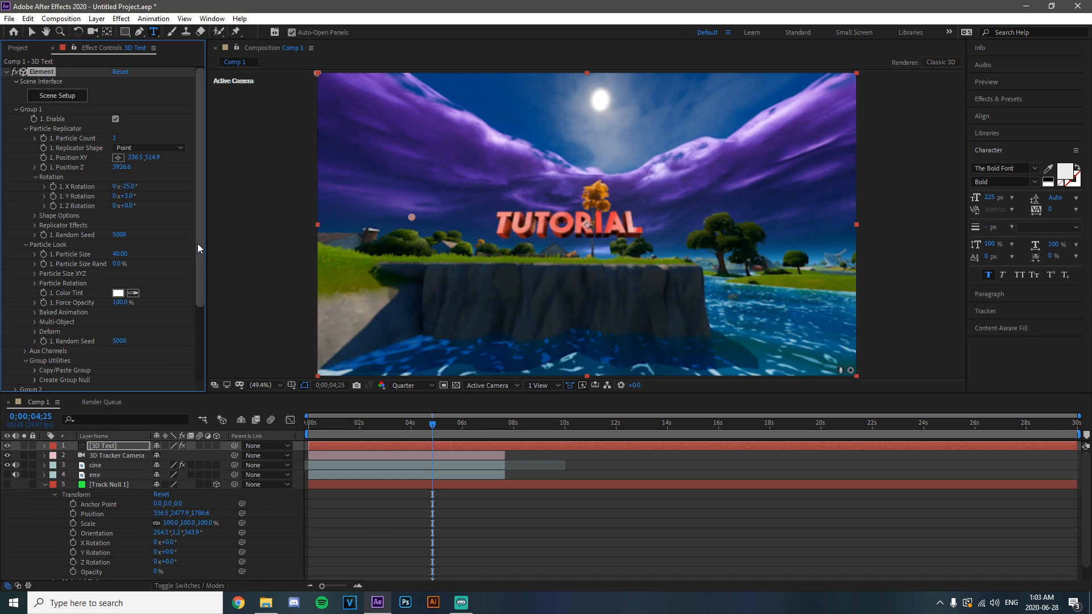
scroll(196, 243, down, 1)
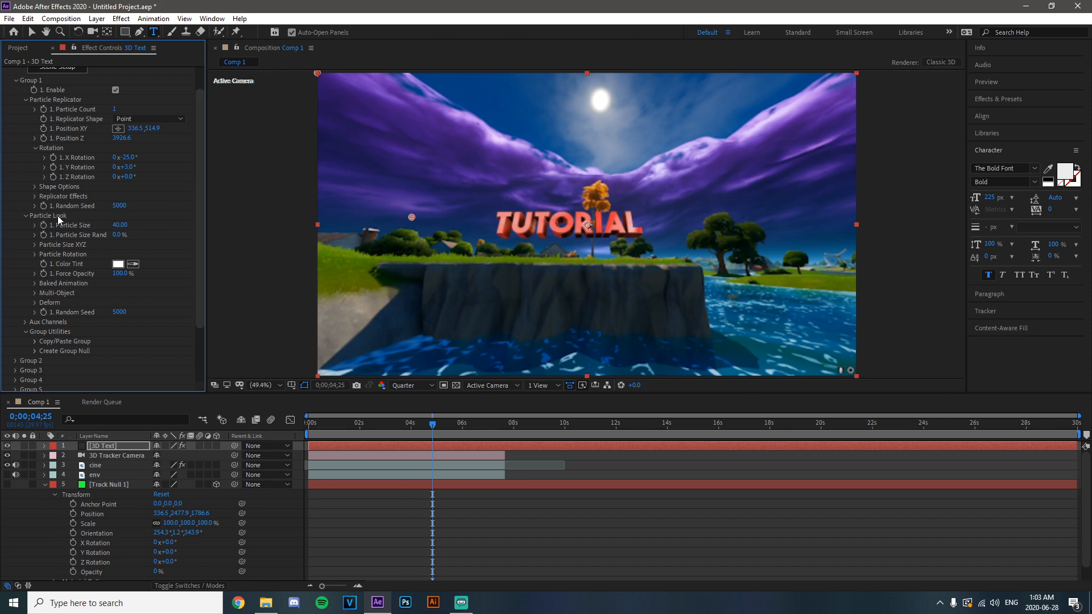
click(35, 302)
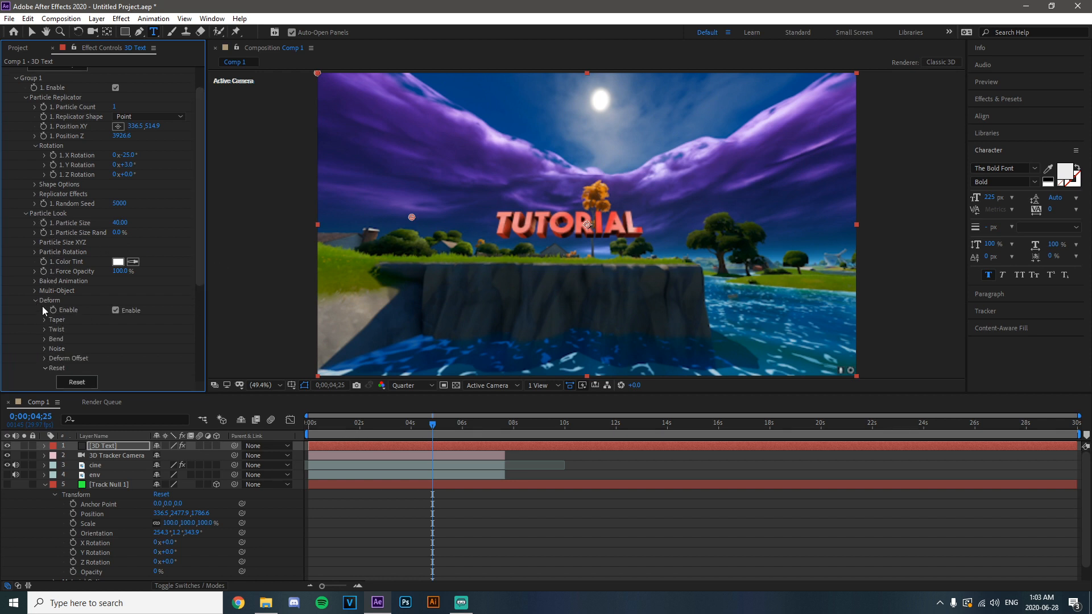
click(45, 348)
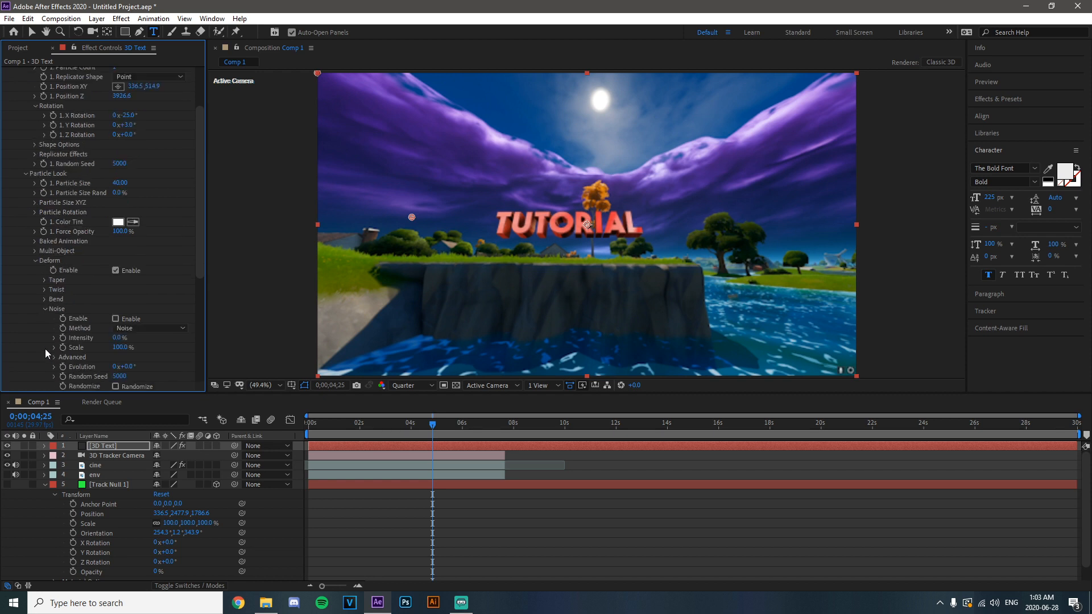
click(115, 318)
drag(120, 338, 188, 341)
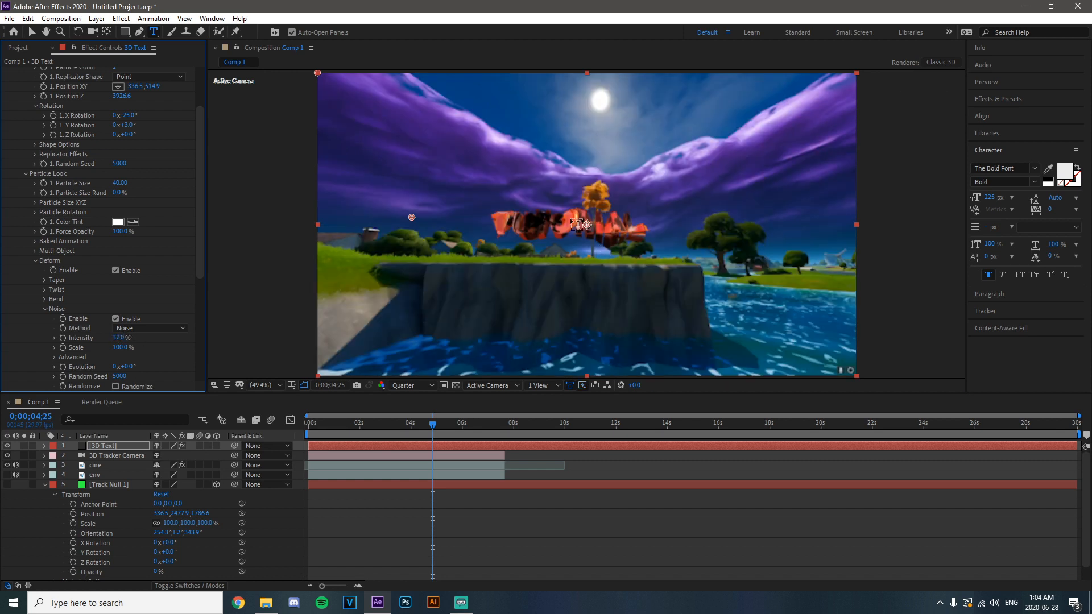
click(116, 318)
click(44, 309)
Enable the Bend deformer for Group 1 on the X axis with a Bend Direction of 90° and a Bend Angle of 90°
click(45, 299)
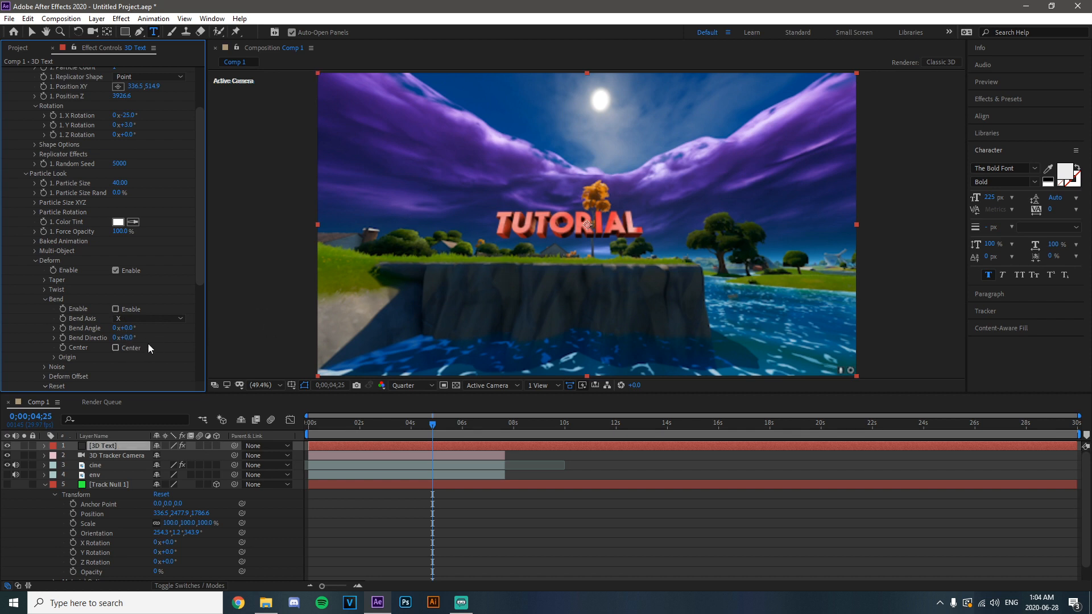
click(125, 337)
text(90)
key(Return)
drag(126, 328, 139, 328)
click(115, 309)
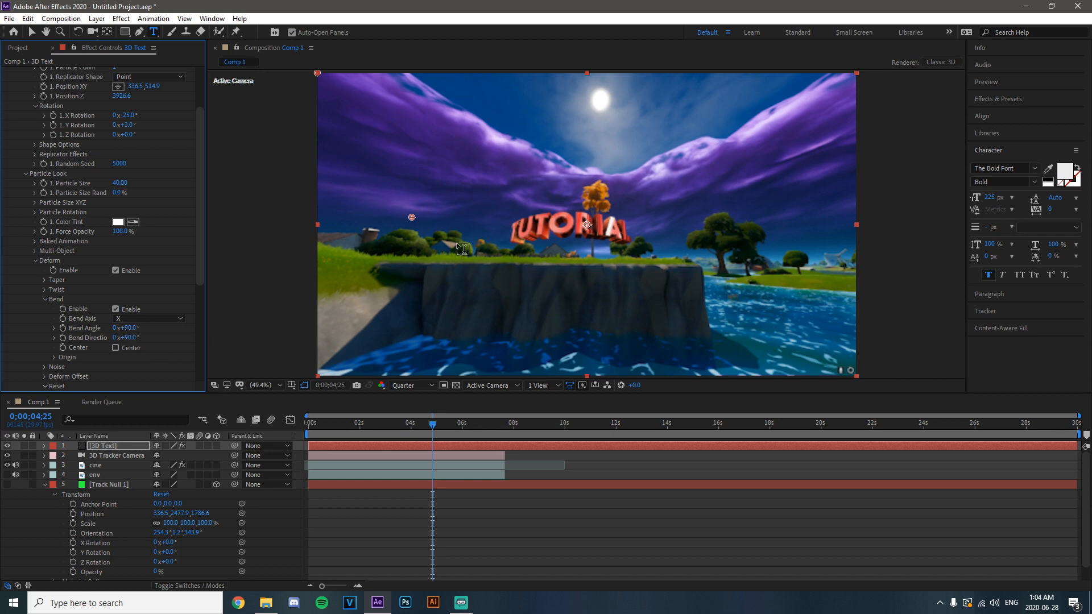
Set Group 1's Bend Angle to 20° and toggle the bend to compare the text with and without it
click(126, 328)
text(20)
key(Return)
click(115, 309)
click(116, 309)
click(116, 309)
click(116, 309)
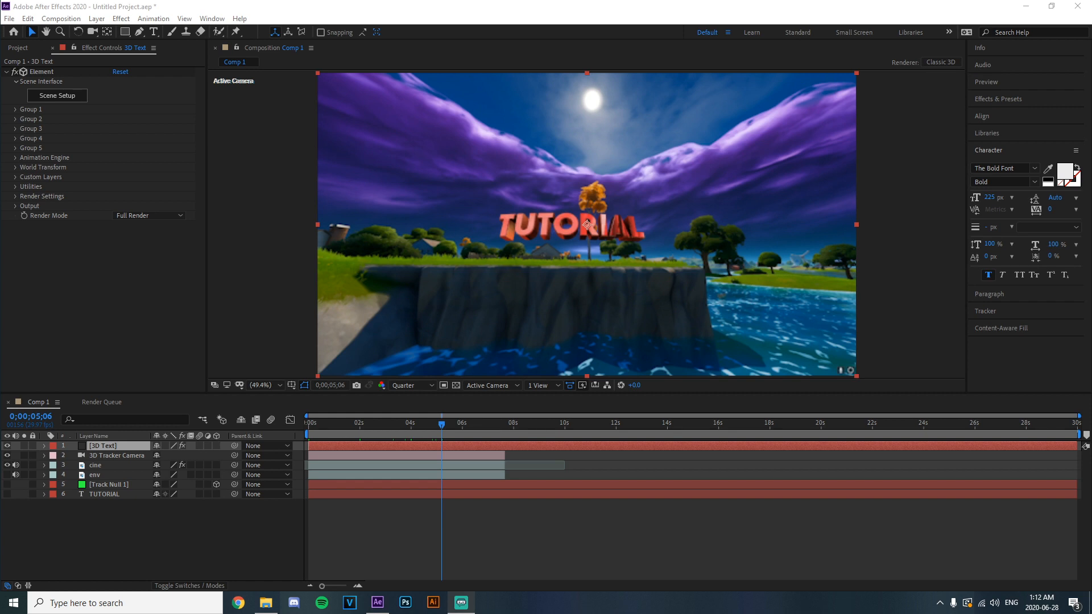
Duplicate the 3D Text layer, rename the copy "shine" and place it directly beneath the 3D Text layer
click(108, 446)
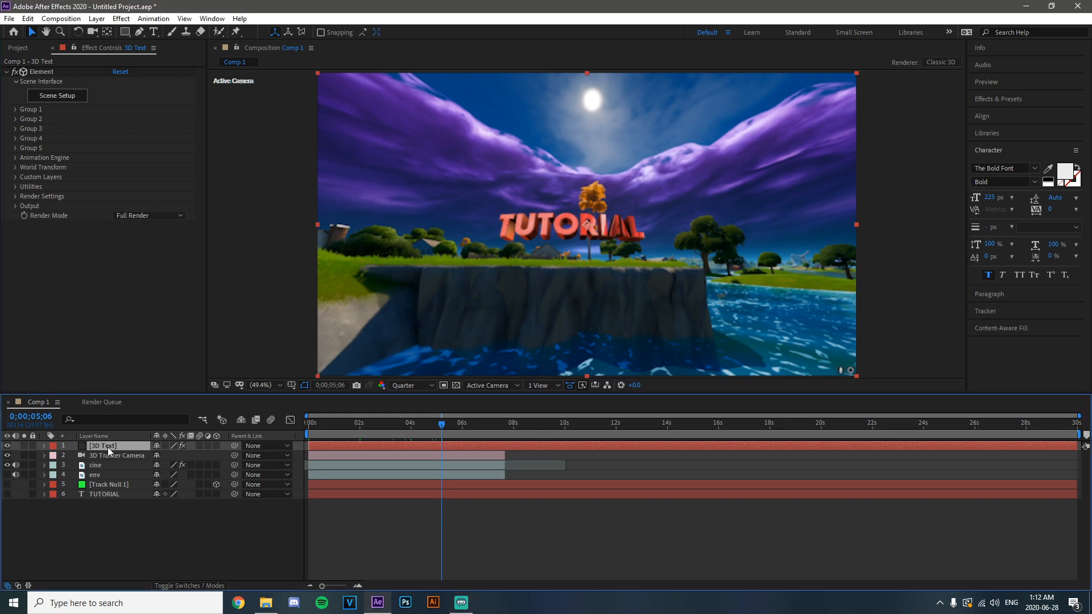
key(ctrl+d)
key(Return)
text(shine)
key(Return)
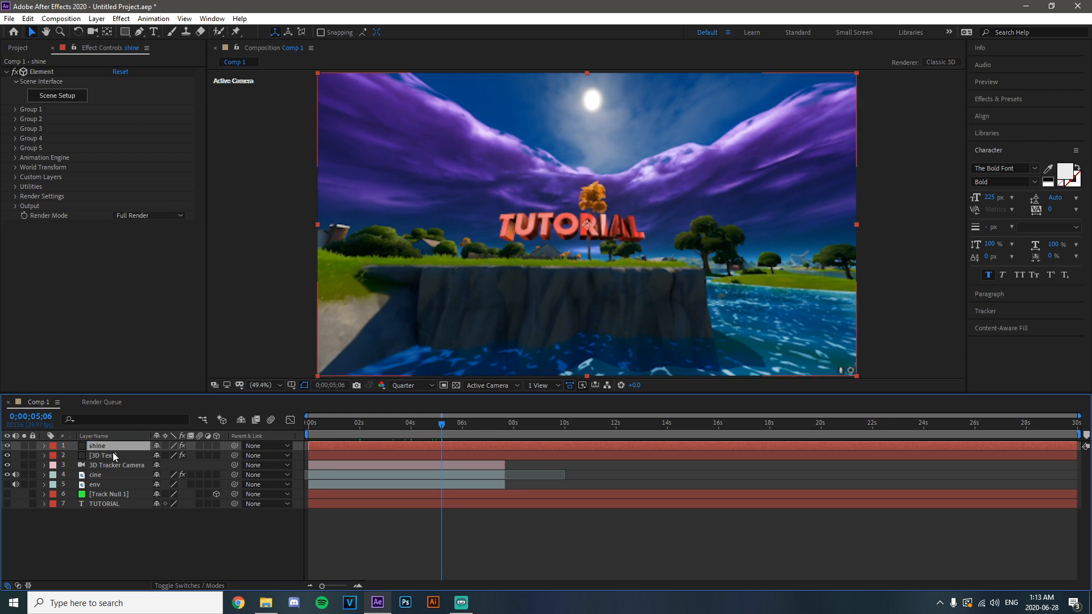
drag(109, 445, 108, 458)
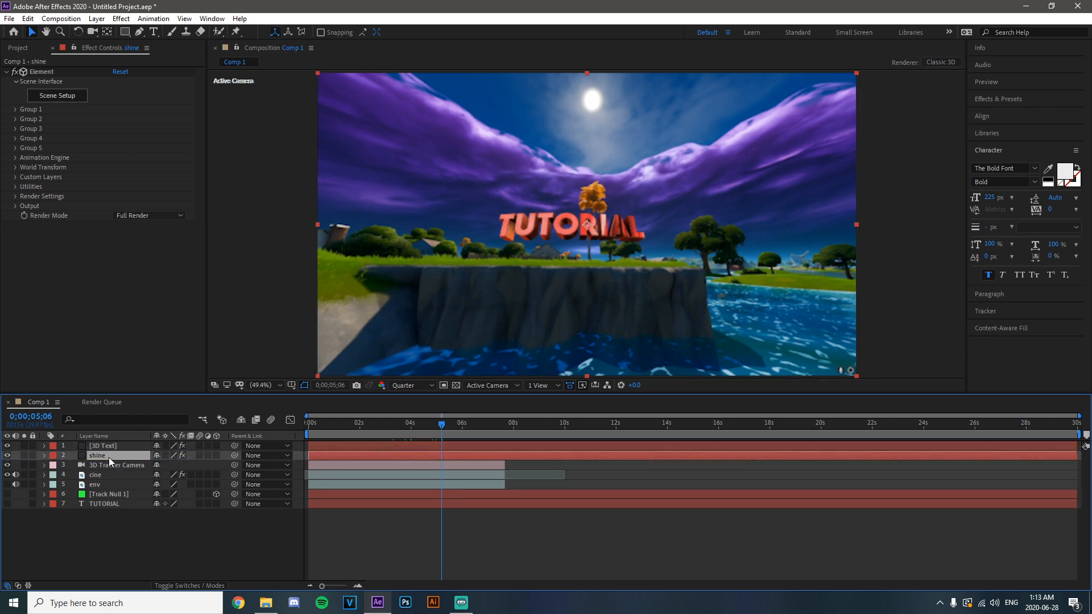
Apply the Shine effect to the shine layer
key(ctrl+space)
text(shine)
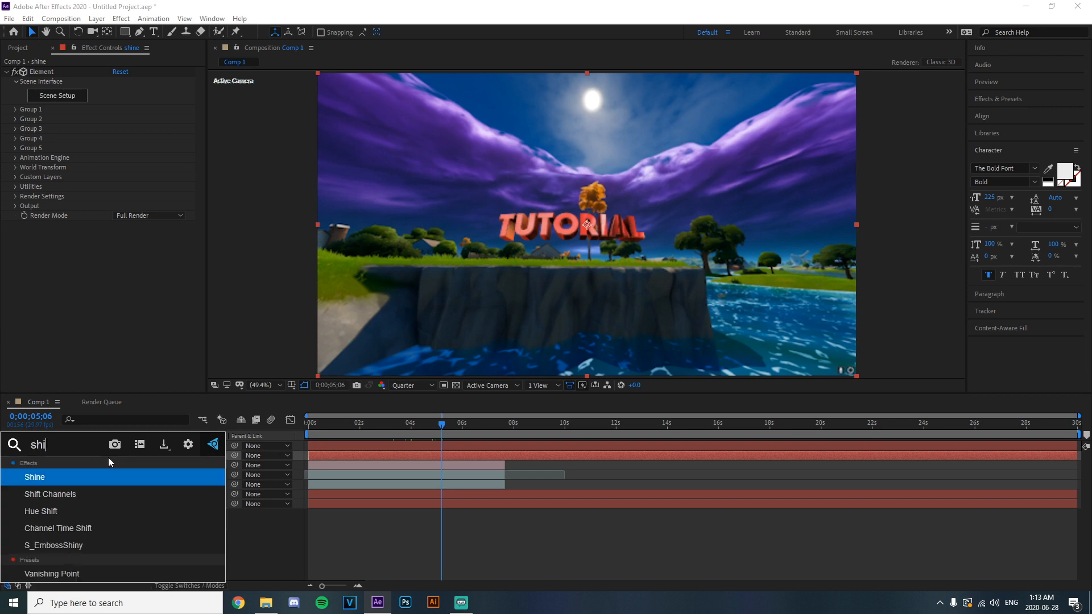
key(Return)
Move Shine's Source Point to 1142, 540 at the start of the timeline and set its first keyframe there
drag(365, 424, 307, 424)
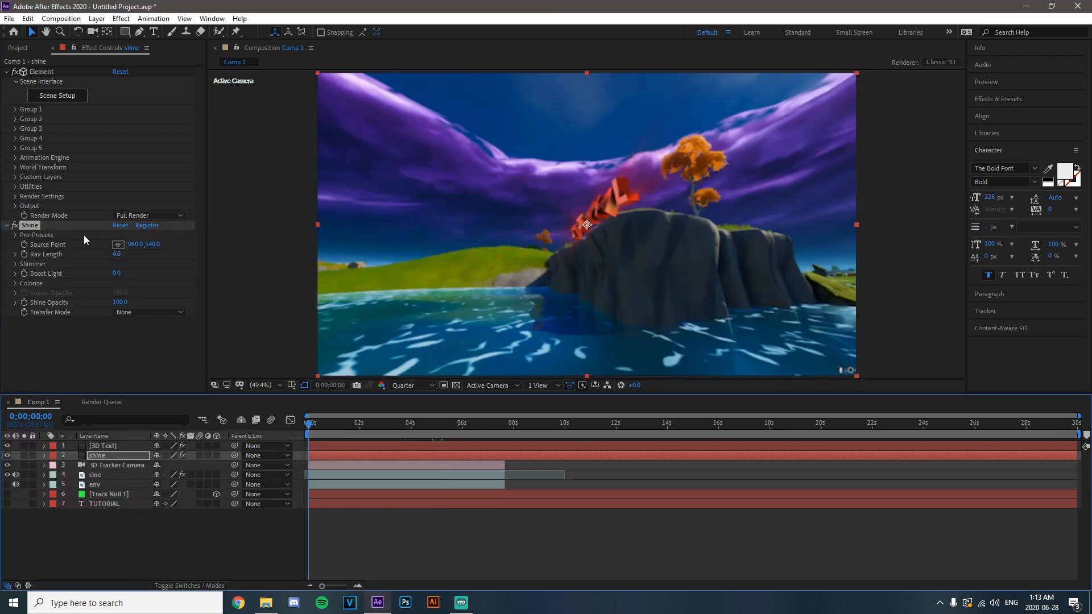
drag(136, 244, 235, 247)
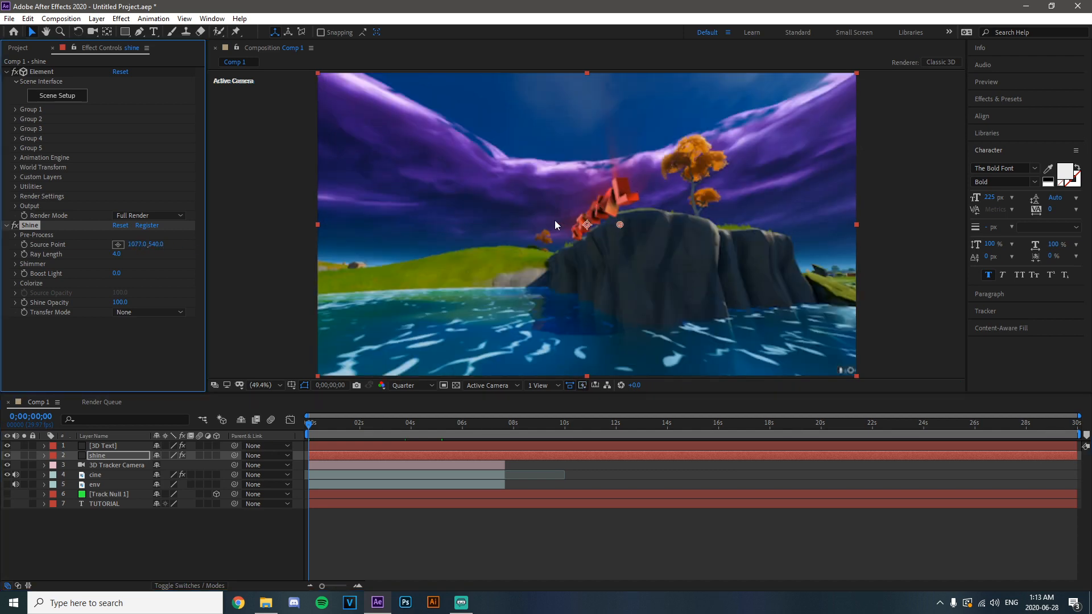
drag(622, 233, 640, 234)
click(24, 245)
click(307, 428)
Keyframe Shine's Source Point at 834, 685 at 7:19, and check the light rays along the timeline
drag(322, 426, 503, 442)
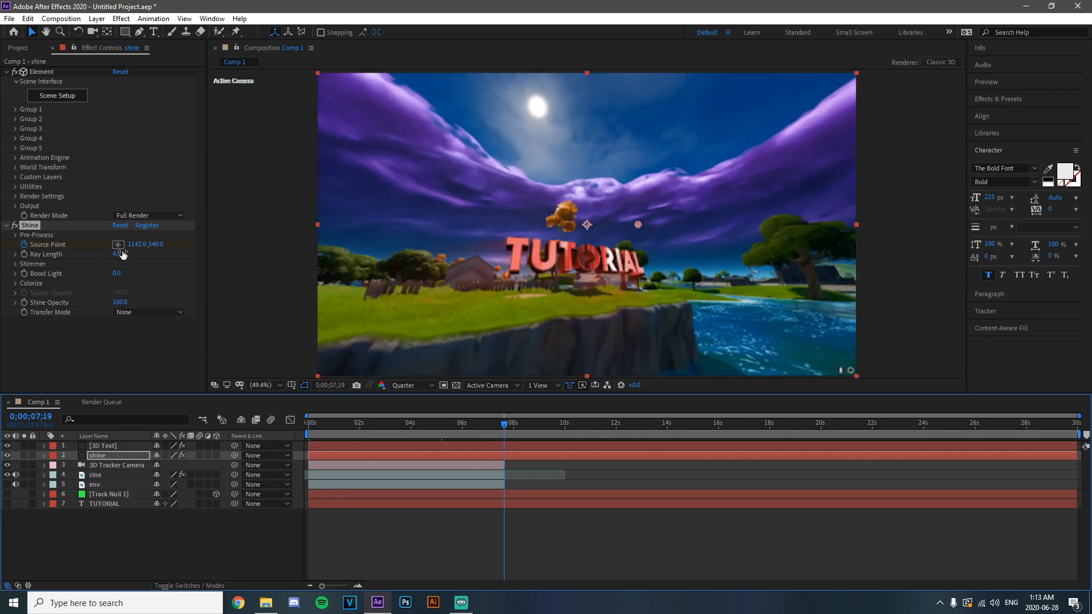
drag(137, 245, 12, 245)
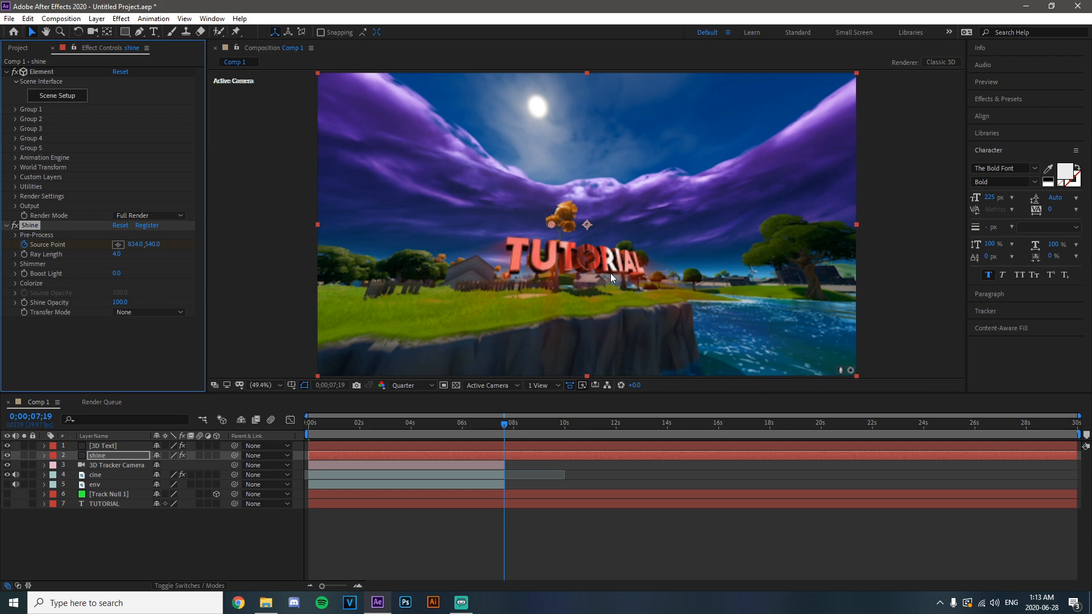
drag(151, 244, 226, 258)
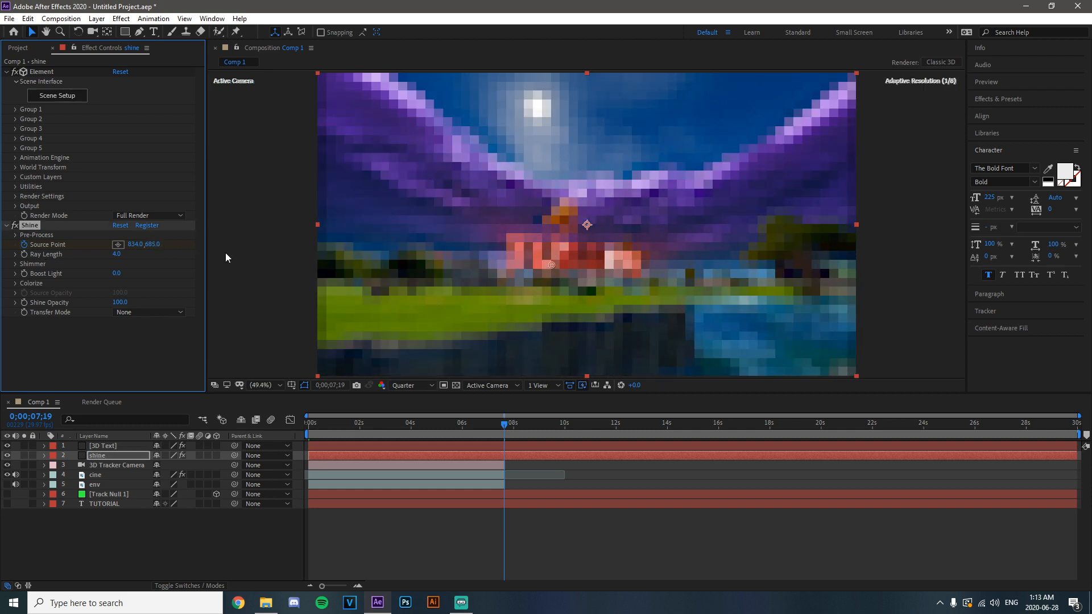
drag(505, 423, 409, 424)
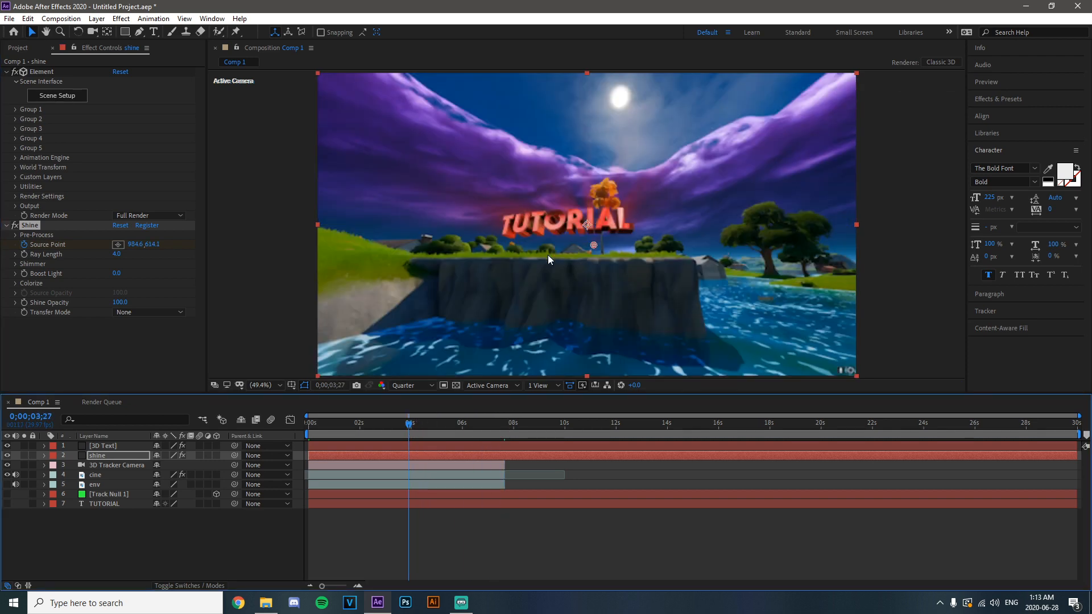
drag(400, 434, 472, 425)
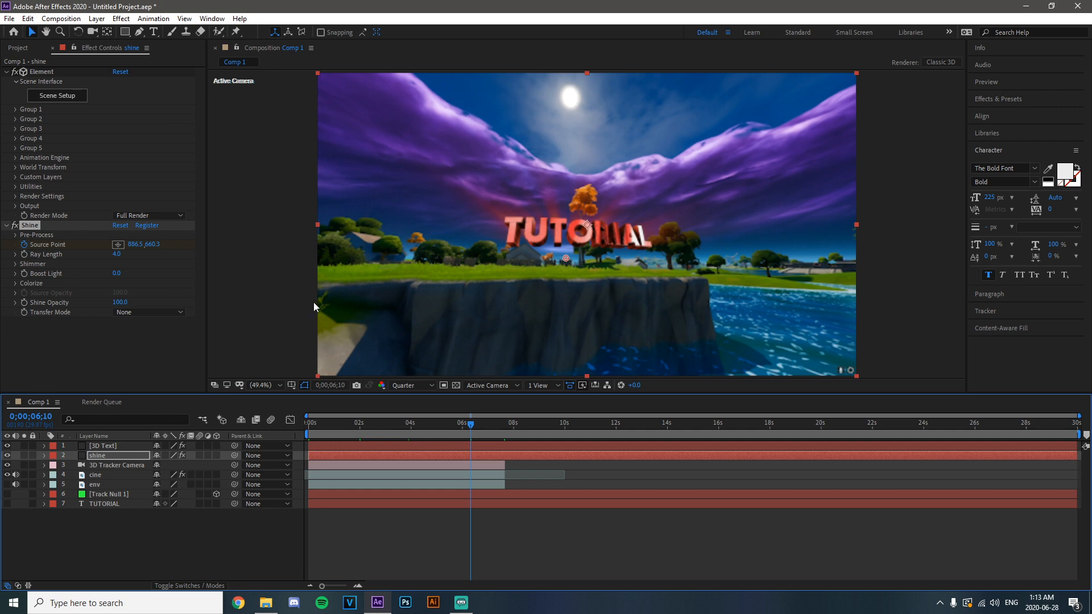
Try setting Shine's Colorize to None and inspect the rays around the text up close
click(15, 284)
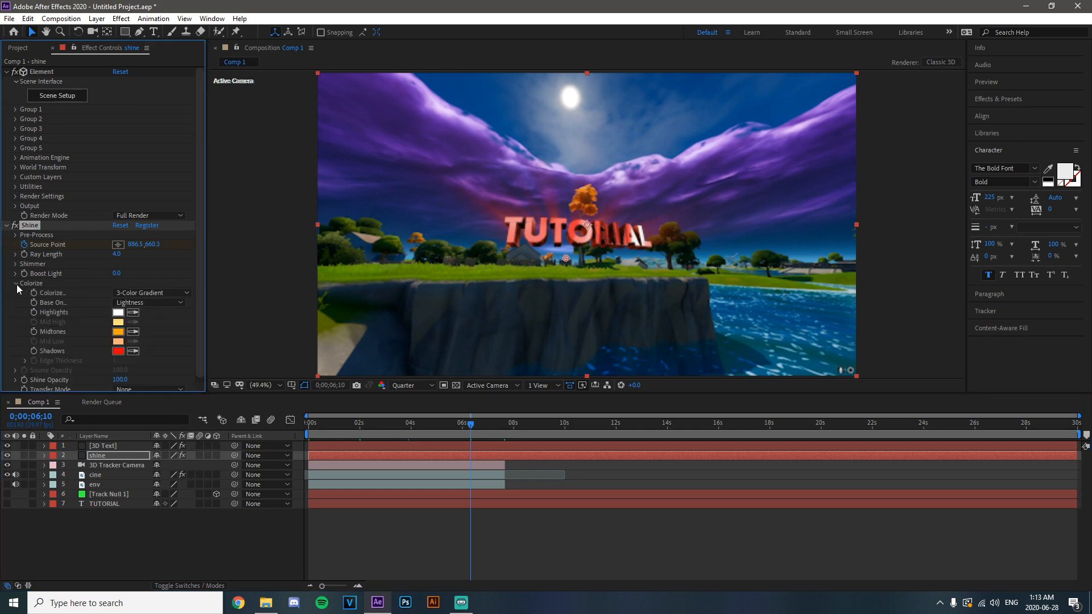
click(133, 293)
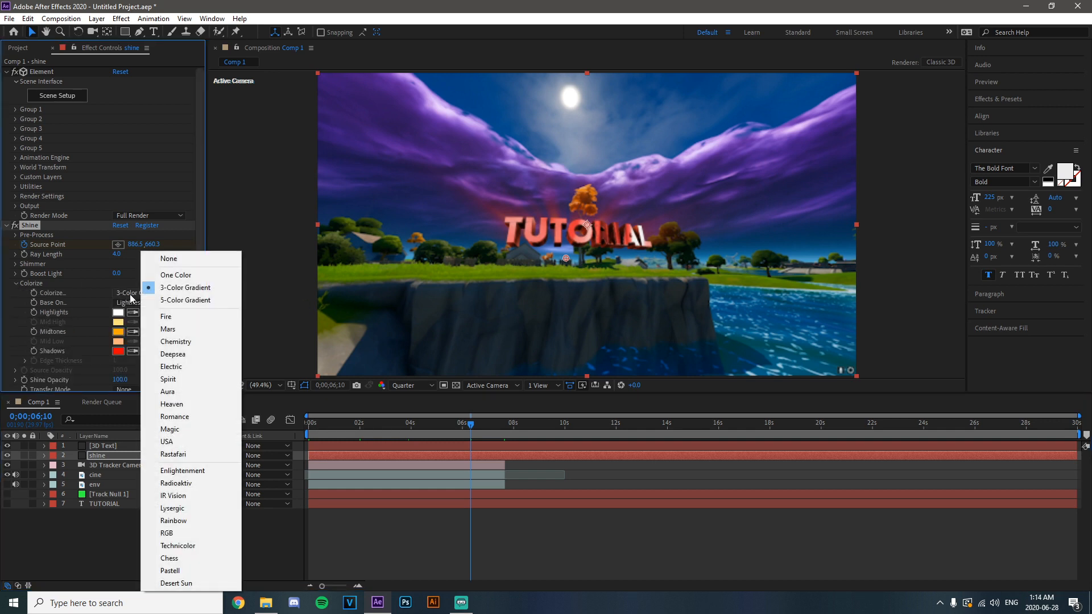
click(169, 260)
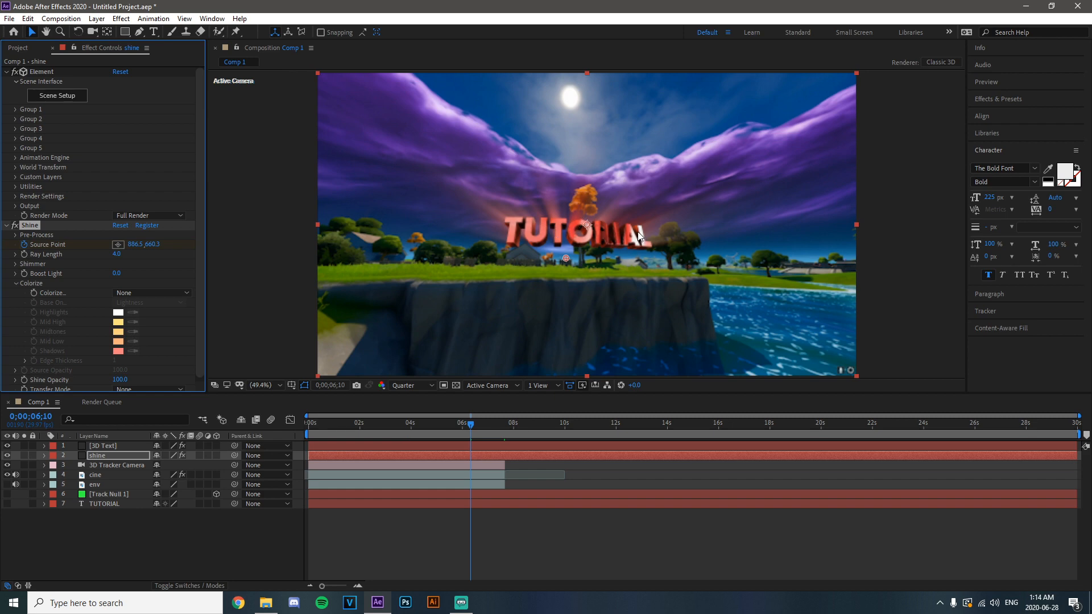
scroll(655, 228, up, 5)
scroll(677, 224, down, 5)
scroll(654, 231, up, 2)
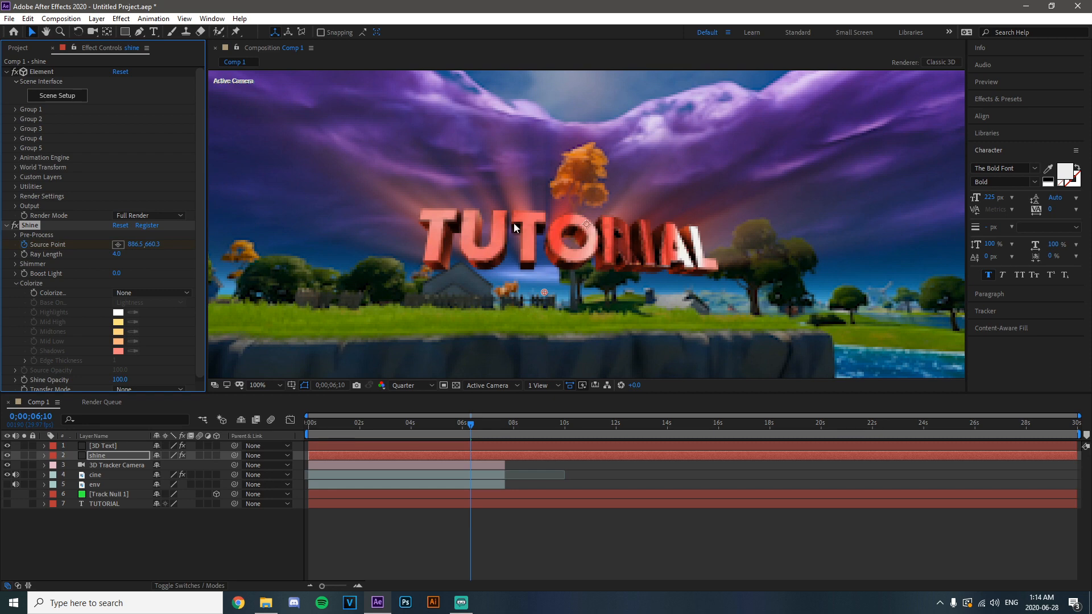
scroll(448, 209, down, 2)
scroll(592, 255, down, 2)
scroll(592, 252, up, 2)
Try colorizing Shine with a 3-Color Gradient using green Highlights and blue 0084FF Midtones
click(146, 292)
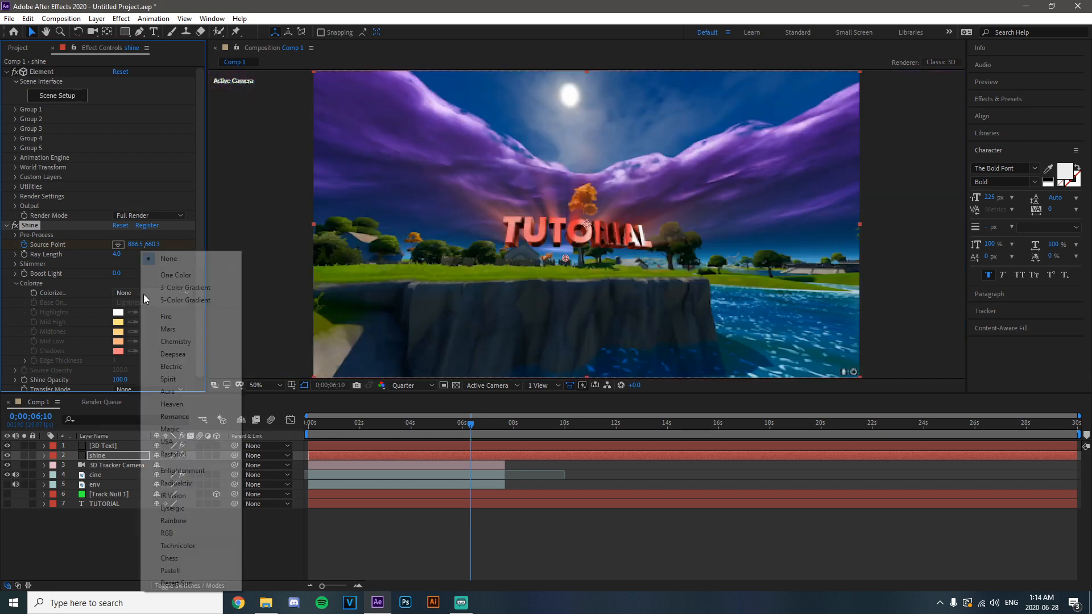
click(185, 287)
click(119, 313)
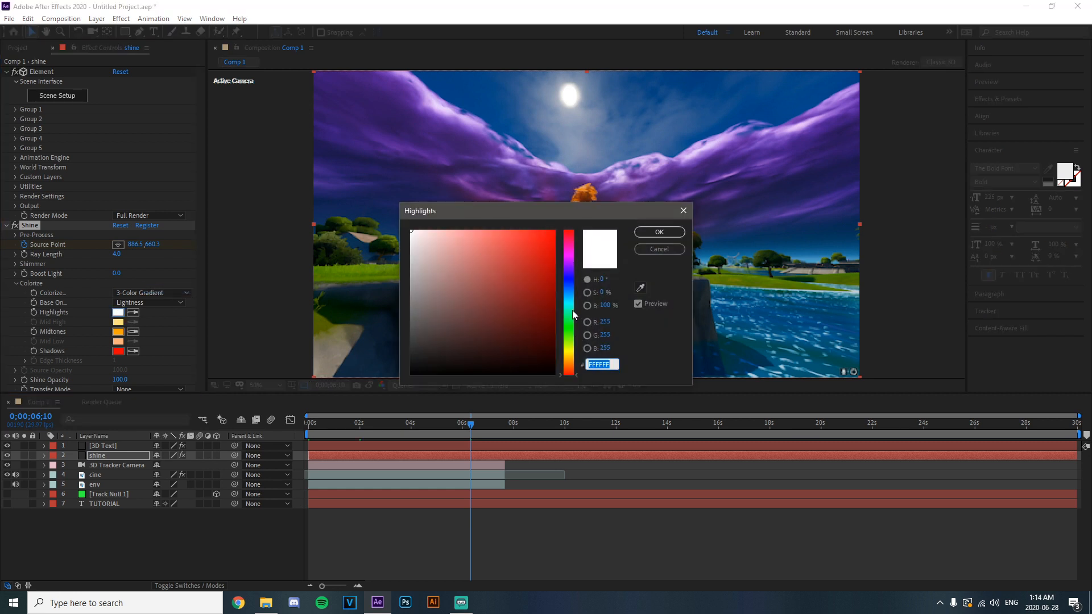
click(569, 334)
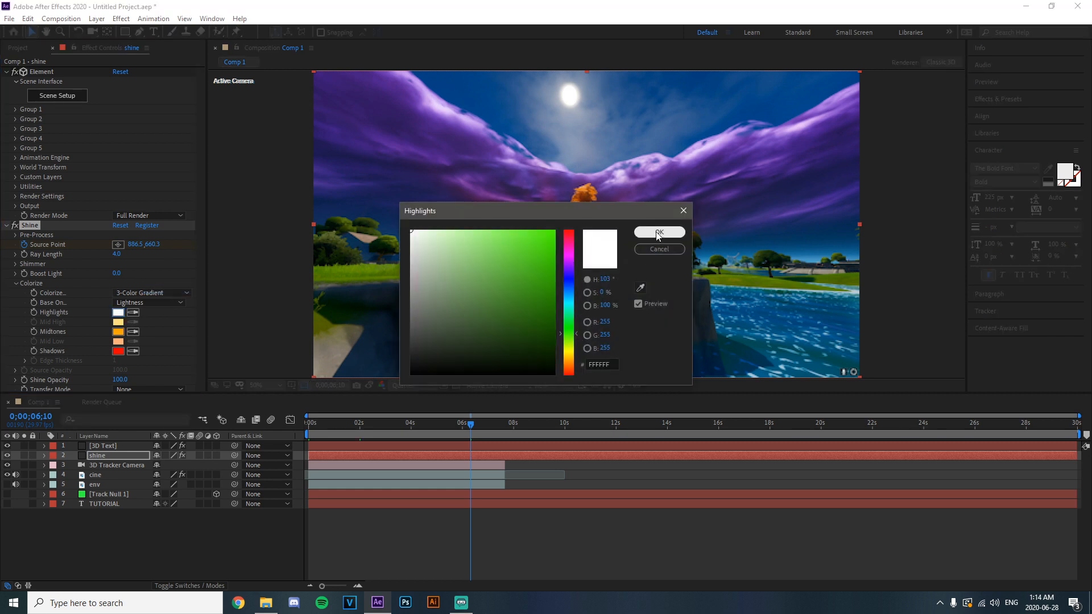
click(529, 246)
click(659, 232)
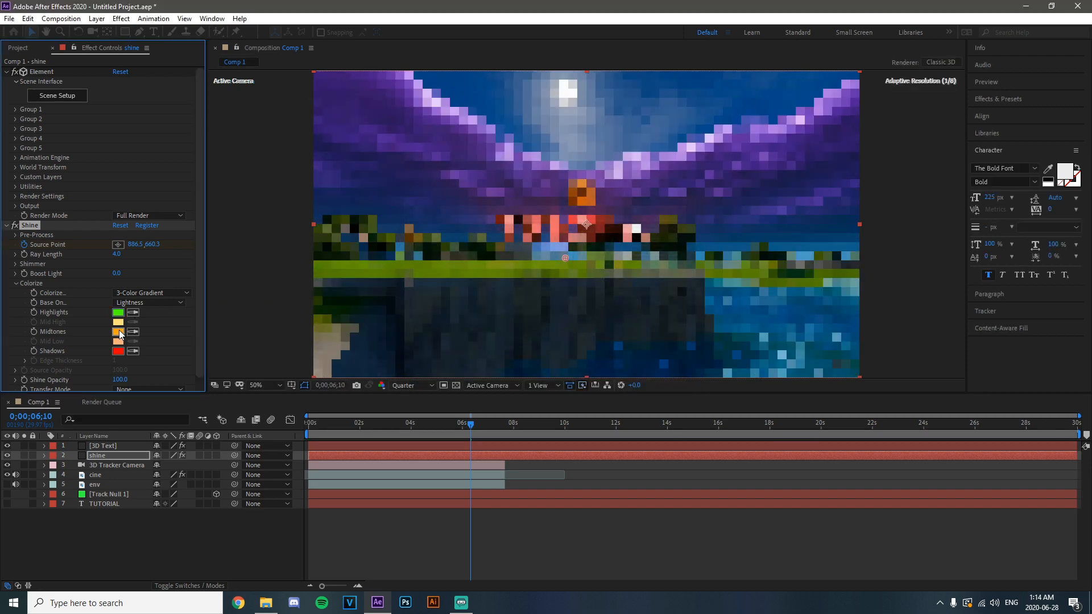
click(119, 332)
click(568, 291)
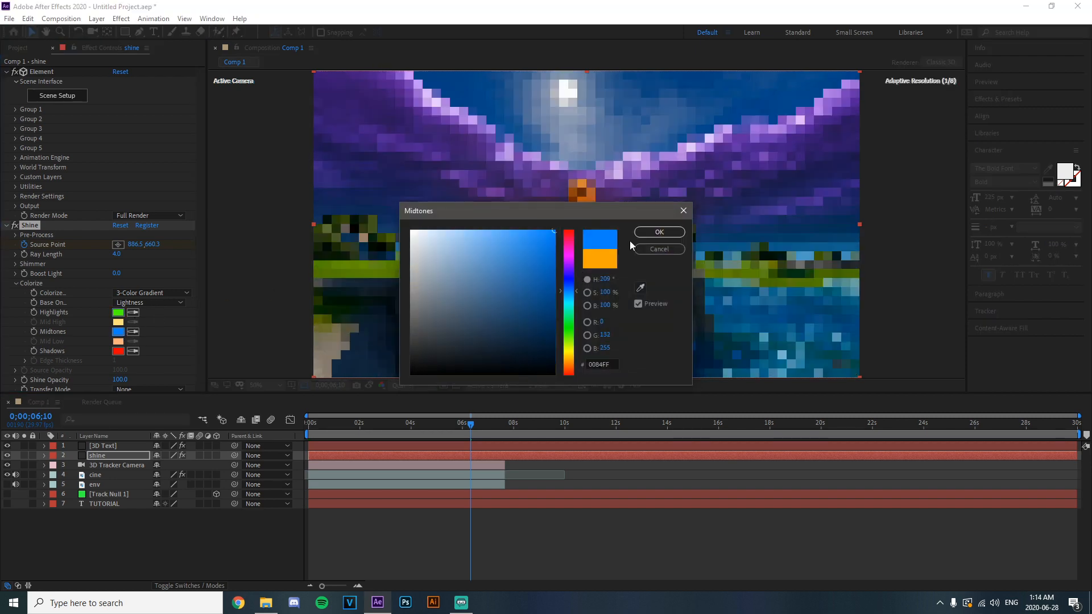
click(658, 232)
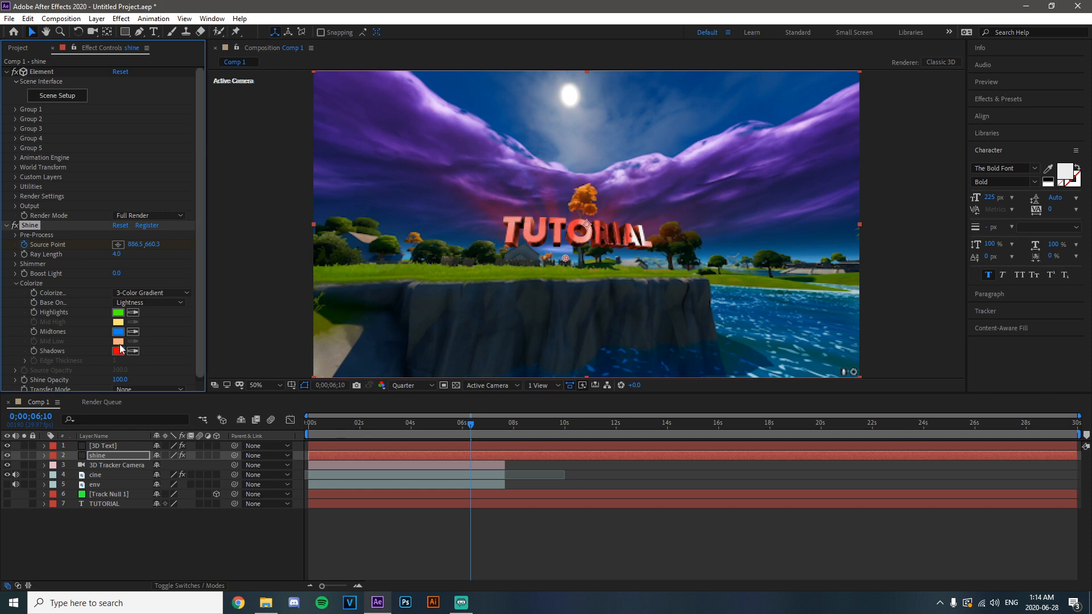
Try Shine's Boost Light at 5.2 and 14.6, and return Boost Light to 0 and Colorize to None
drag(116, 273, 153, 273)
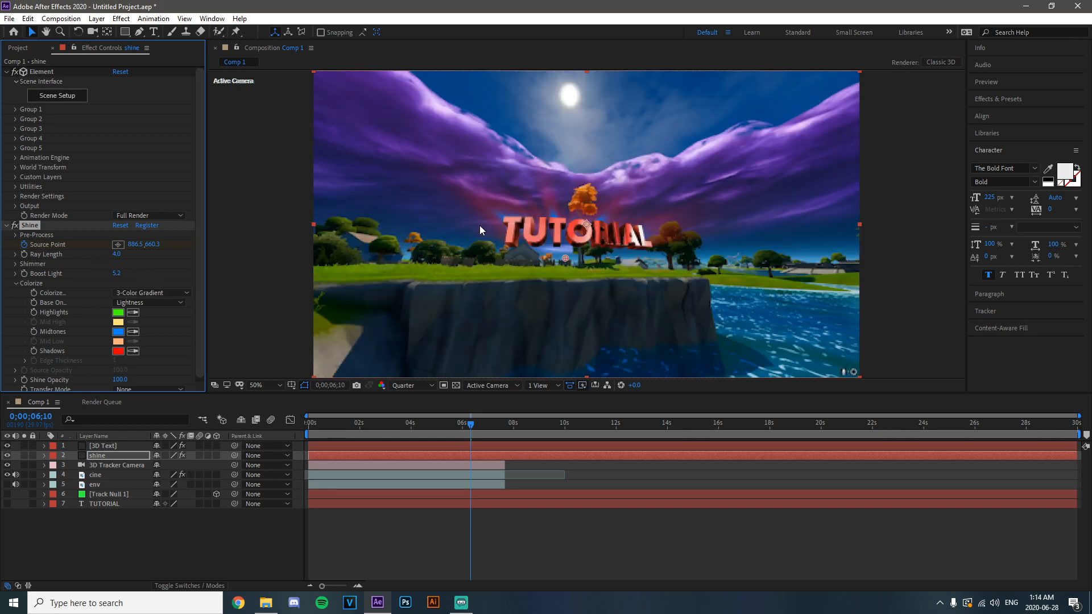
drag(118, 272, 168, 273)
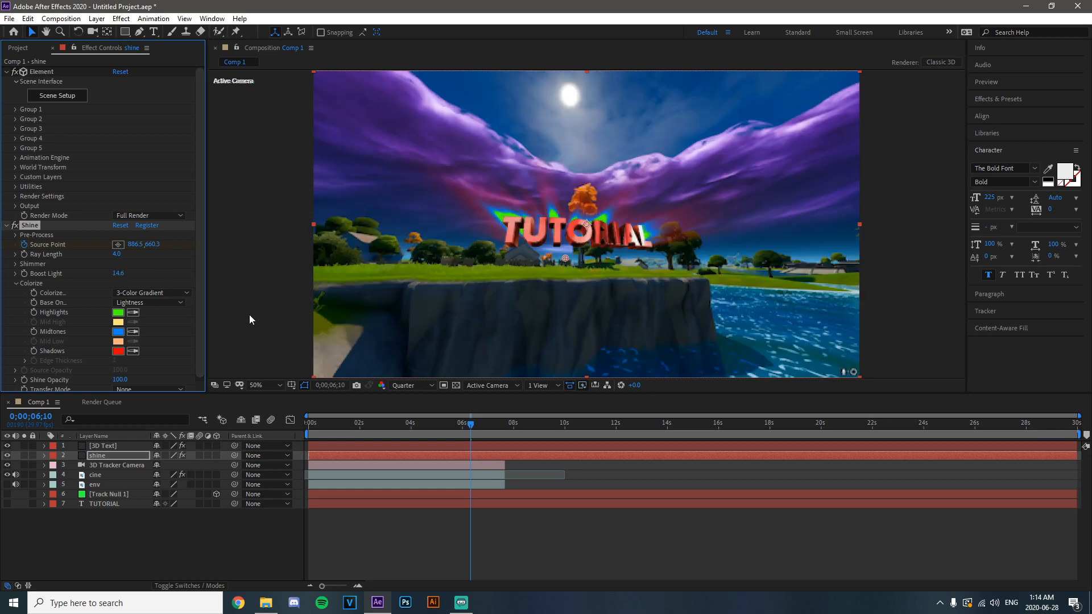
click(117, 273)
text(0)
key(Return)
click(146, 294)
click(173, 255)
Try Shine's Boost Light at 1.4 and 9.6, and bring it down to 2
drag(115, 275, 122, 275)
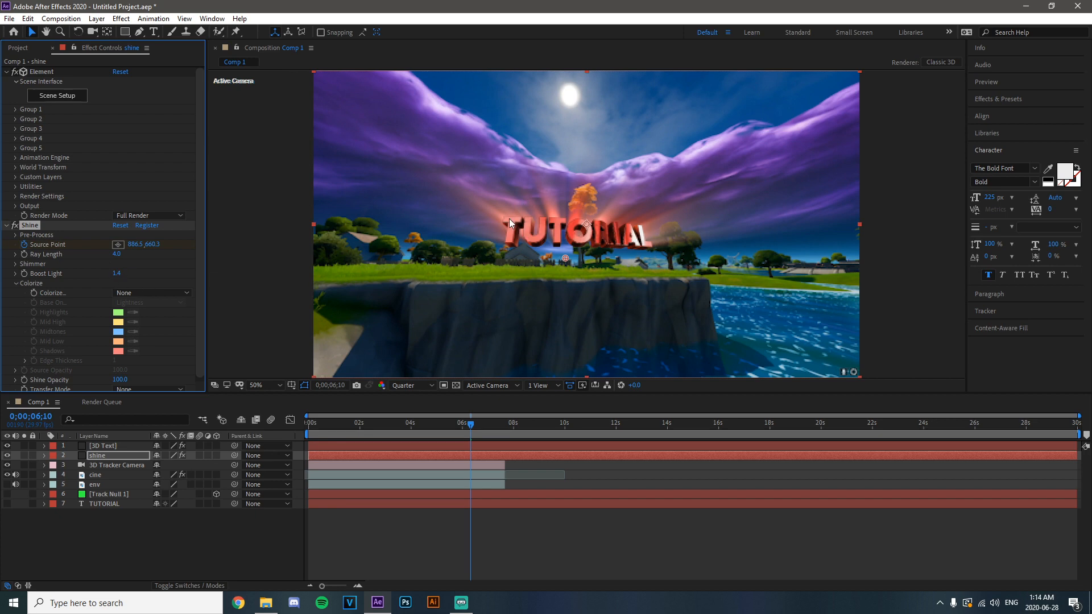
drag(117, 275, 173, 275)
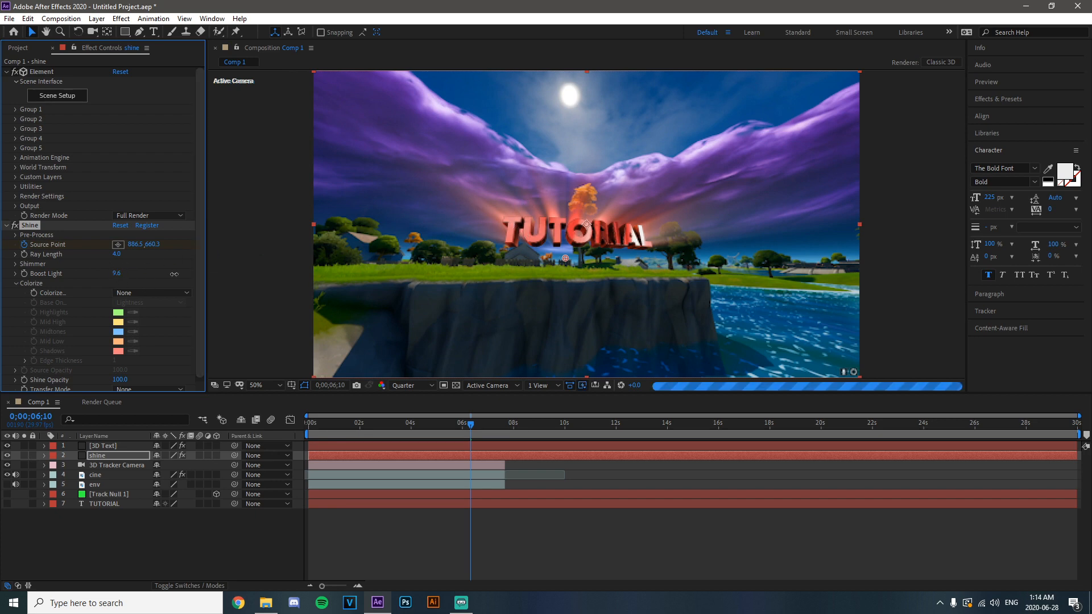
click(121, 274)
text(2)
key(Return)
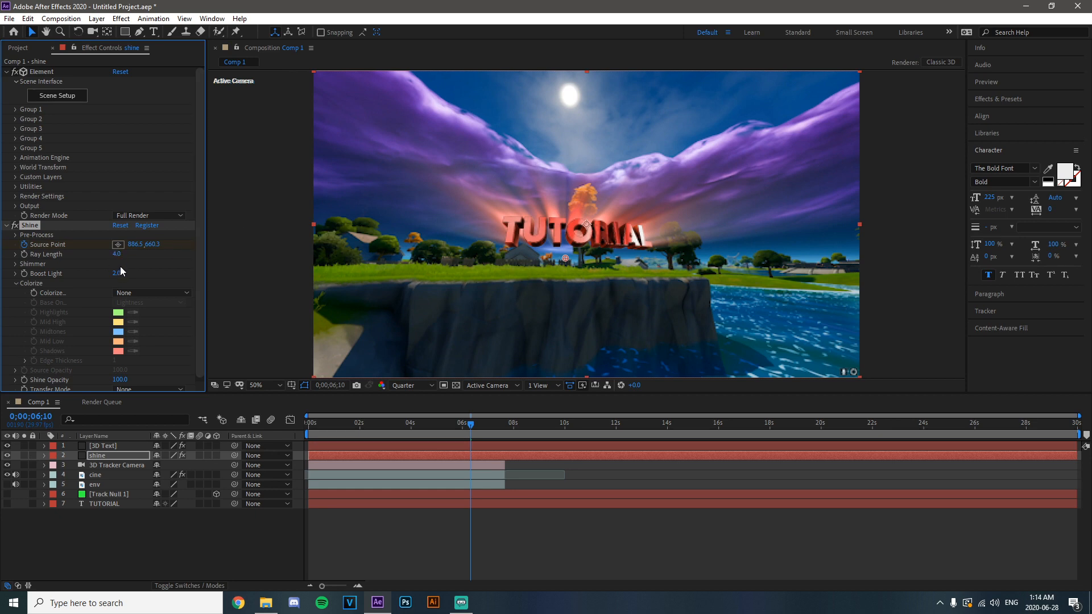
Try a longer Shine Ray Length and a Ray Length of 1, with Boost Light at 0.5
drag(116, 255, 139, 255)
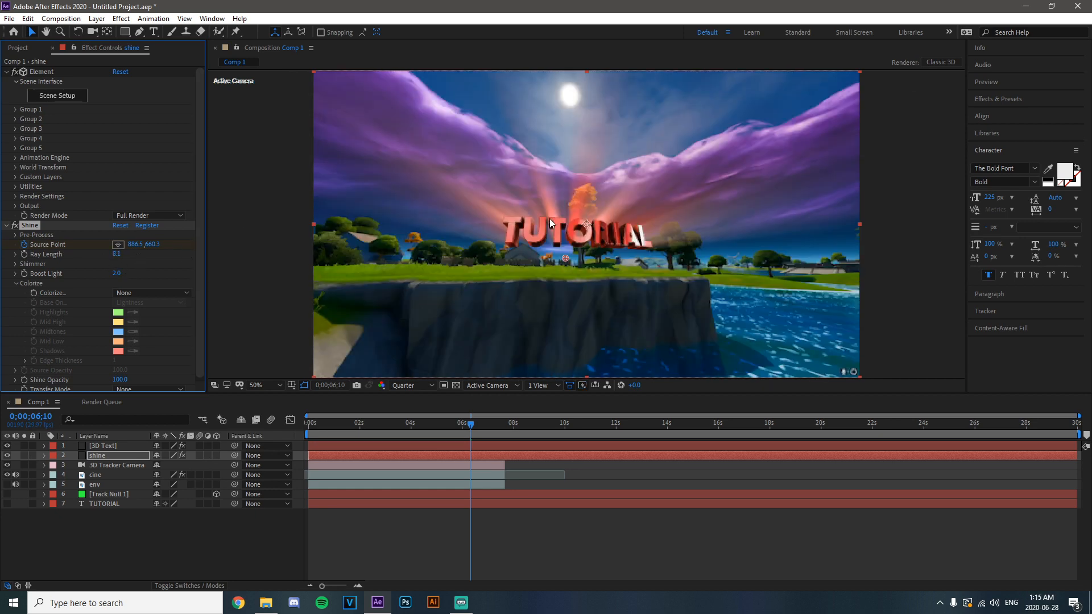
click(118, 255)
text(1)
key(Return)
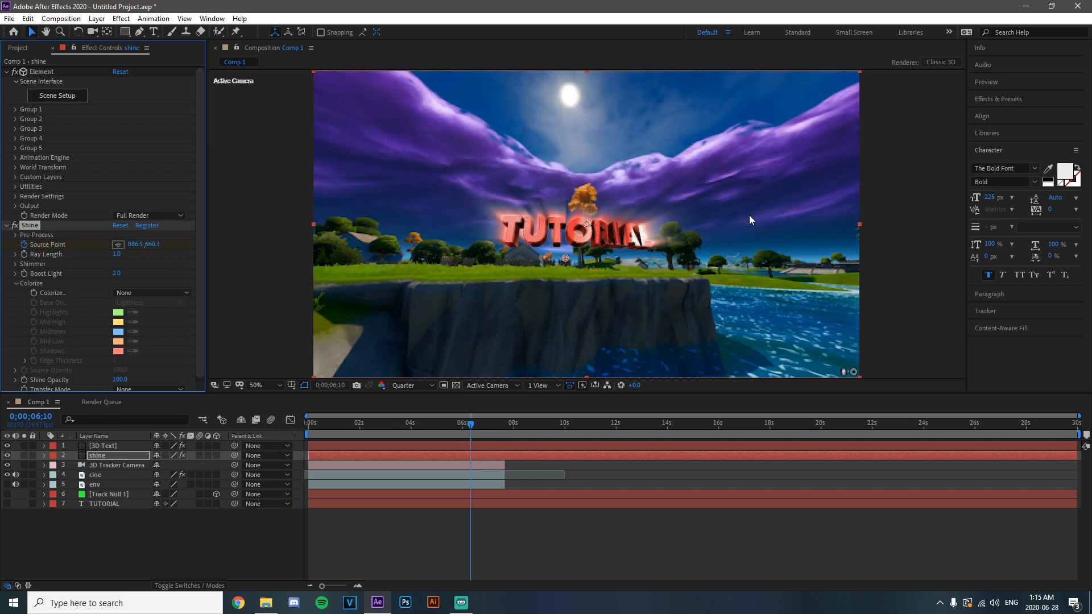
click(116, 273)
text(0.5)
key(Return)
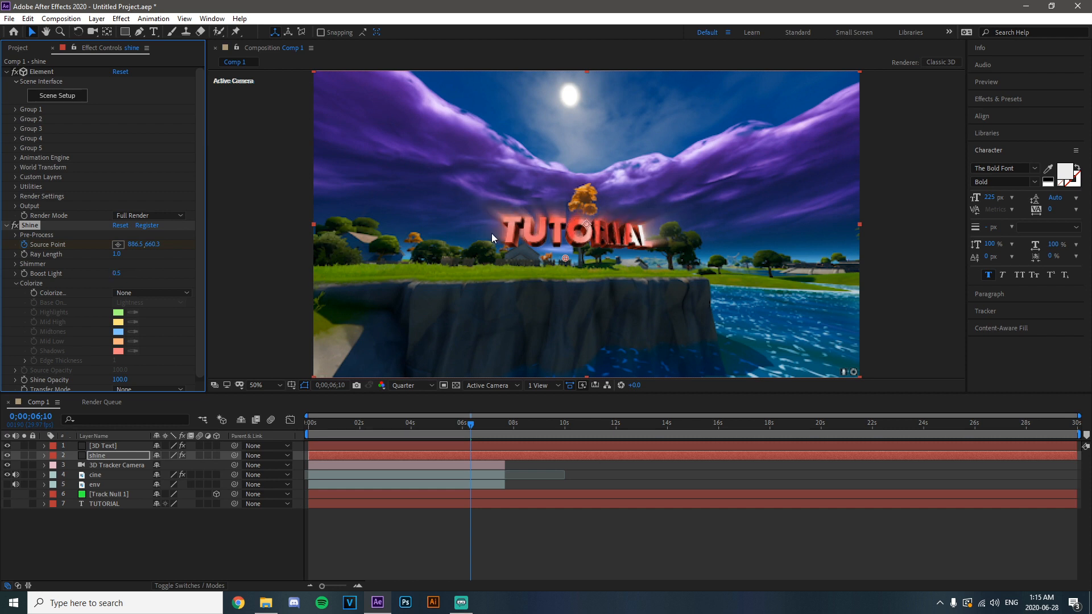
Set Shine's Ray Length to 4 and Boost Light to 1.5, and check the rays at 5:10
click(117, 255)
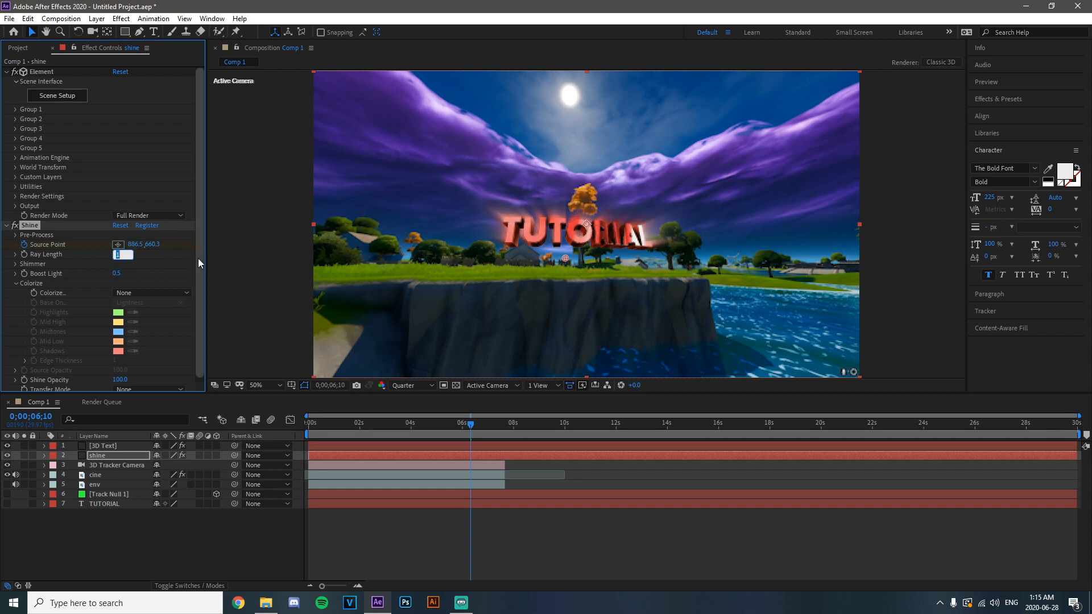
text(4)
key(Return)
click(117, 274)
text(1.5)
key(Return)
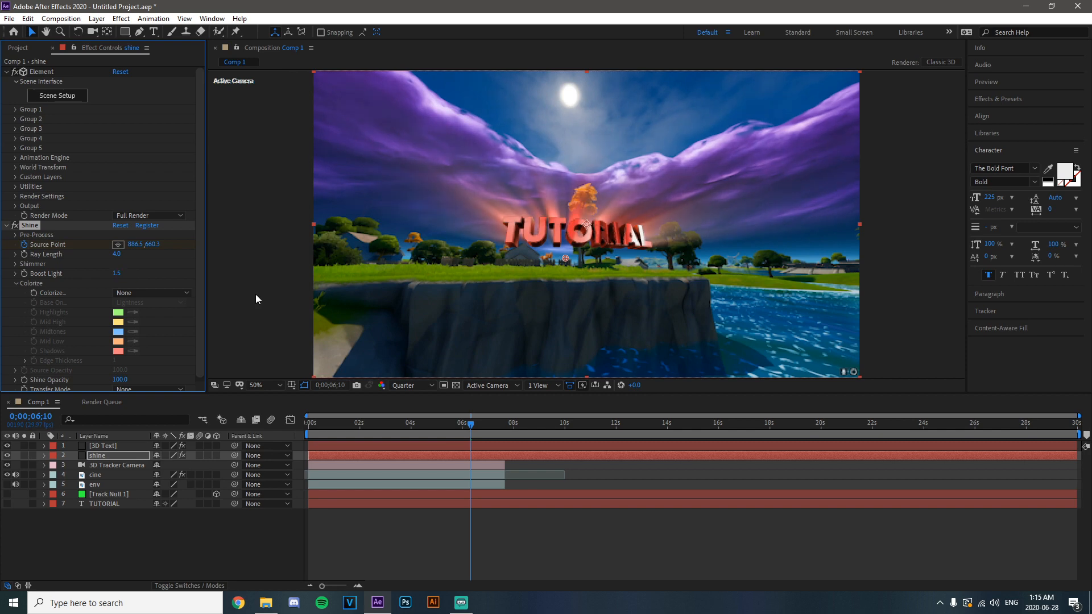
mouse_move(461, 431)
mouse_down()
mouse_move(430, 430)
mouse_move(445, 431)
mouse_up()
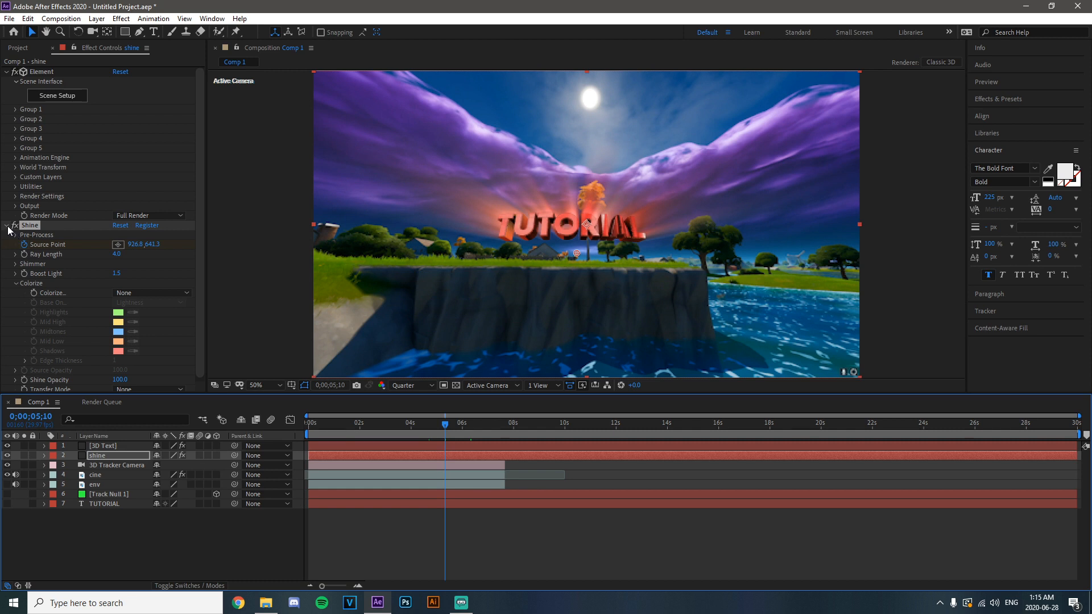
click(7, 225)
Duplicate the 3D Text layer as "glow" and place it directly below 3D Text, above the shine layer
click(105, 445)
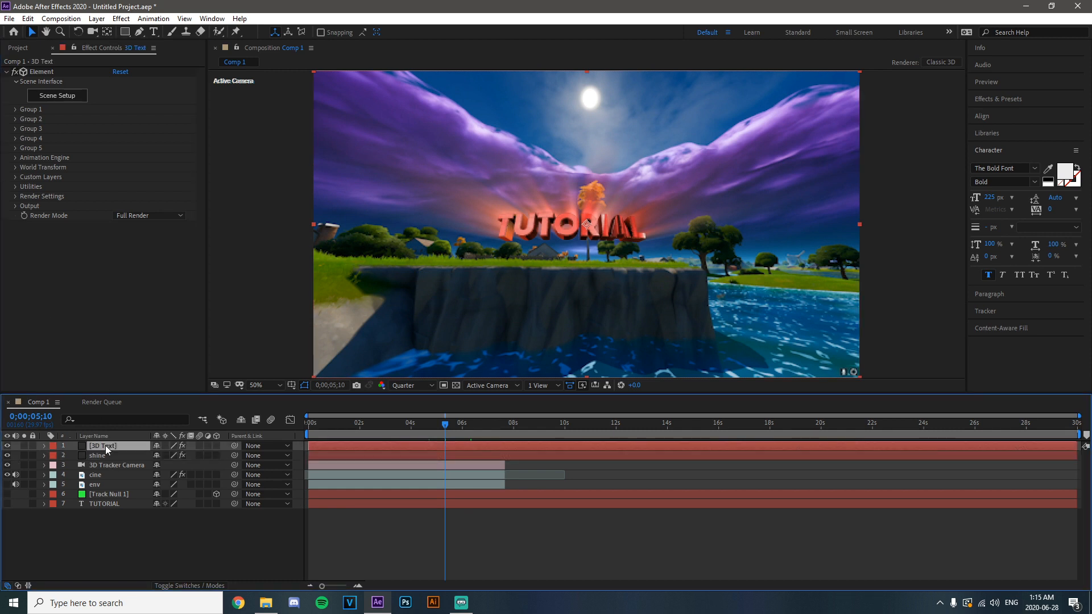
key(ctrl+d)
key(Return)
text(glow)
key(Return)
drag(105, 445, 100, 468)
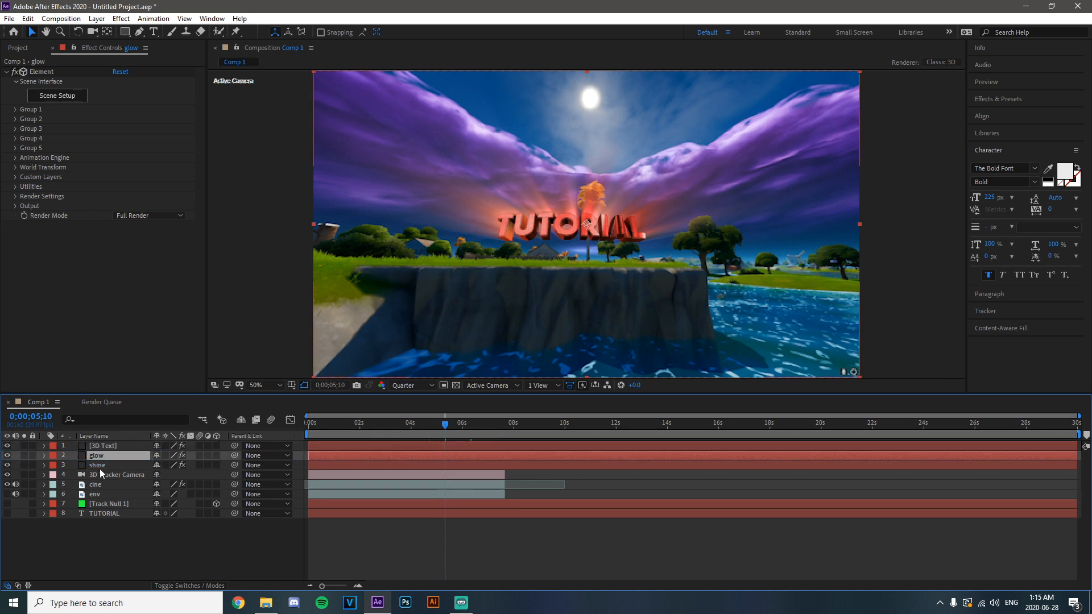
Apply S_Glow to the glow layer with Threshold 0 and Brightness 6.08
key(ctrl+space)
text(s_glow)
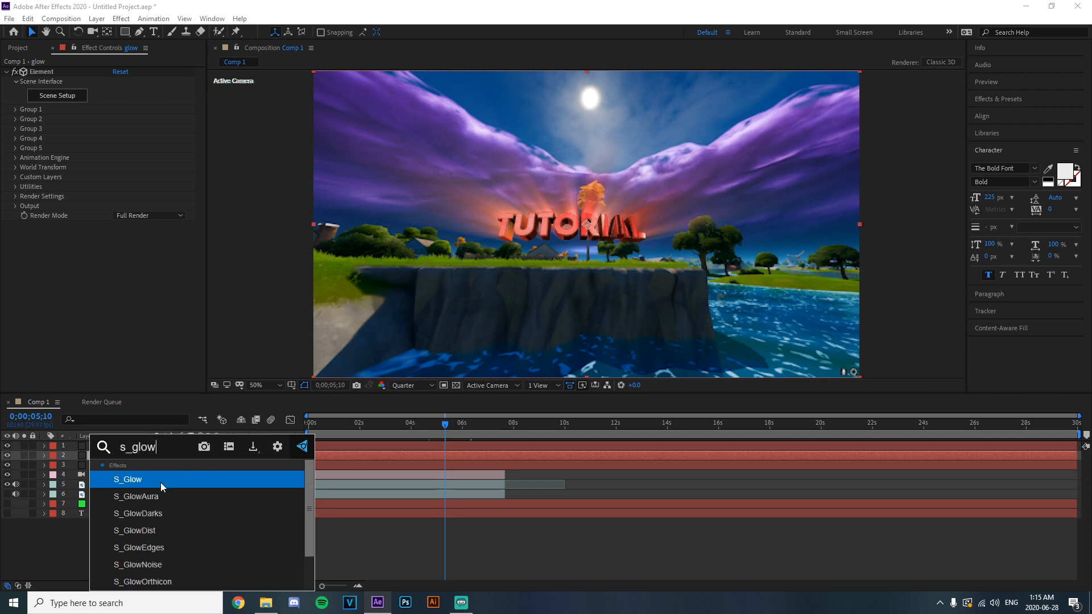
click(161, 481)
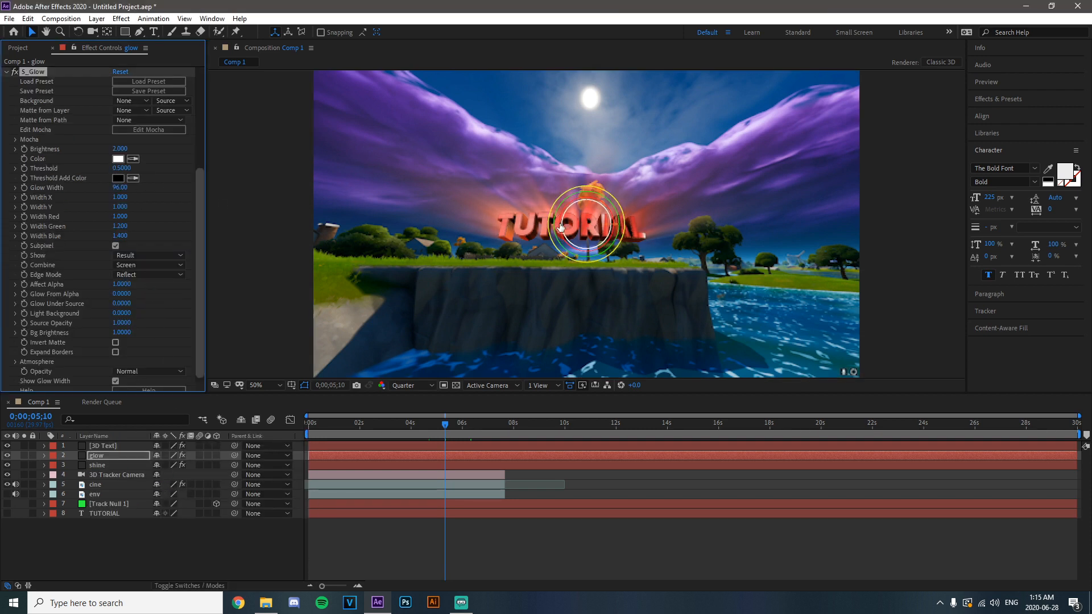
drag(129, 168, 95, 167)
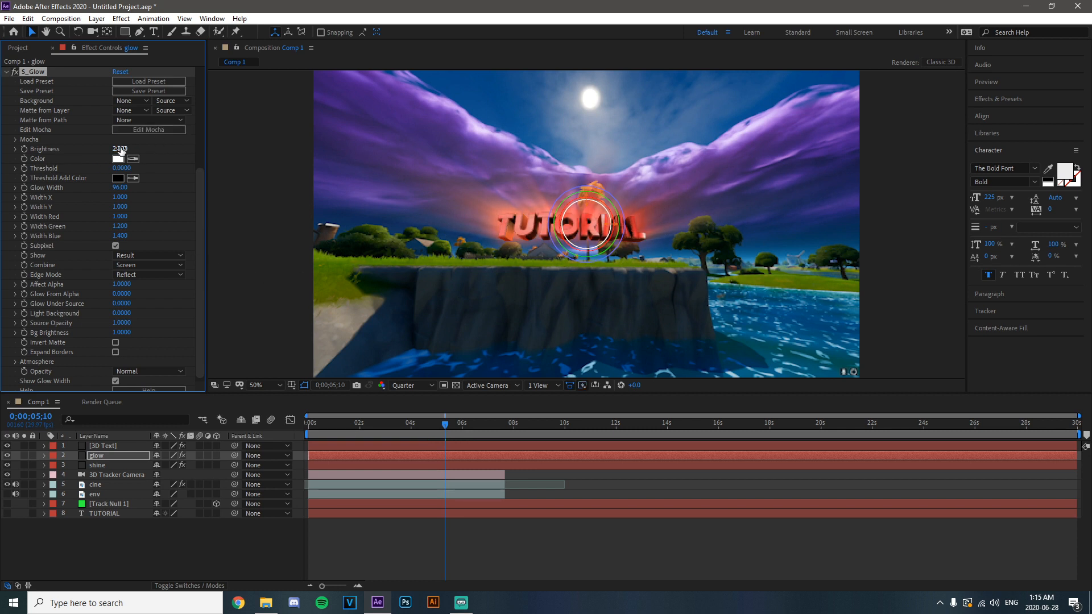
drag(115, 151, 647, 286)
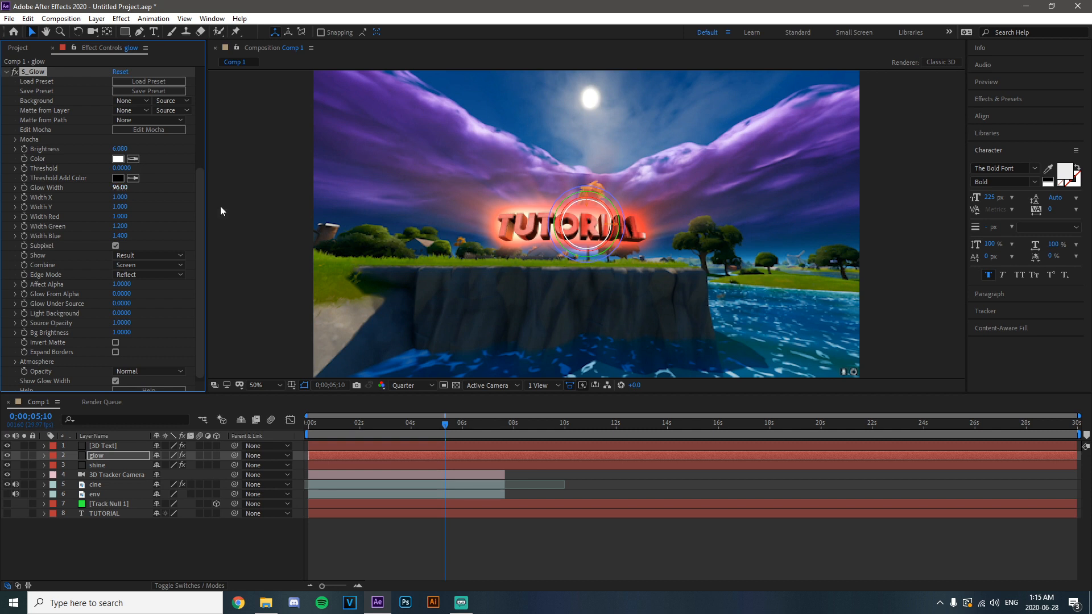
Try an S_Glow Glow Width of 146, and return it to 96
drag(118, 189, 646, 228)
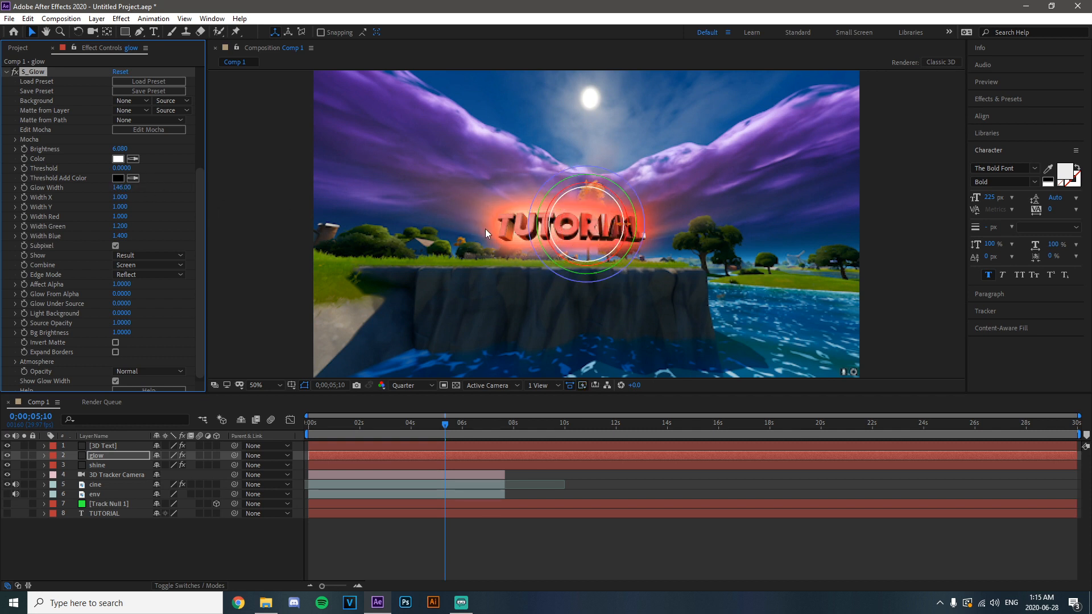
click(131, 188)
text(96)
key(Return)
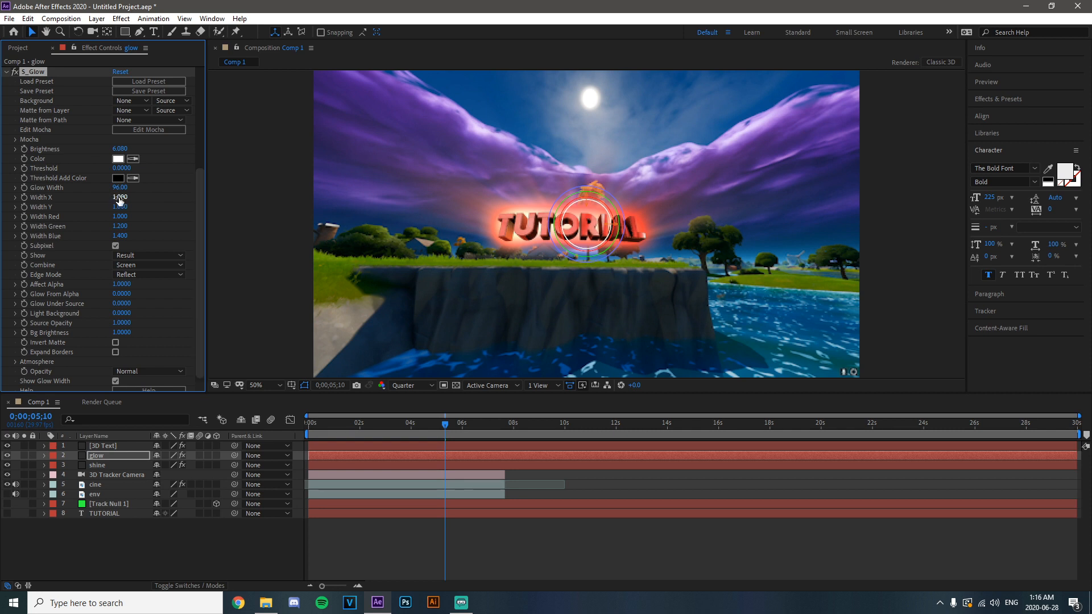
Try stretching S_Glow's Width X to 3.35 and enlarging Width Y, undoing each change
drag(117, 197, 701, 237)
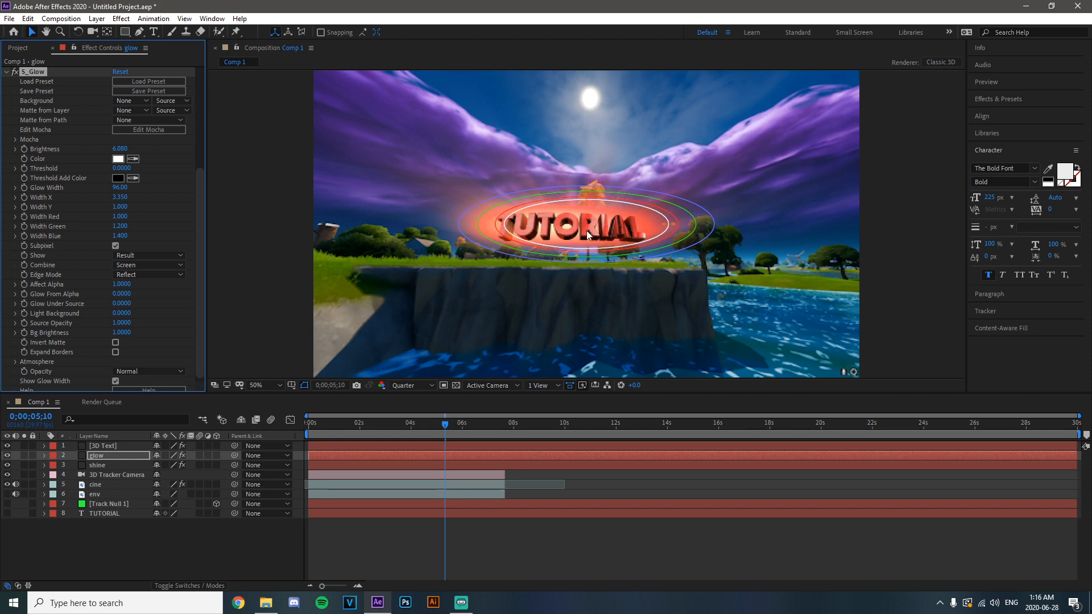
key(ctrl+z)
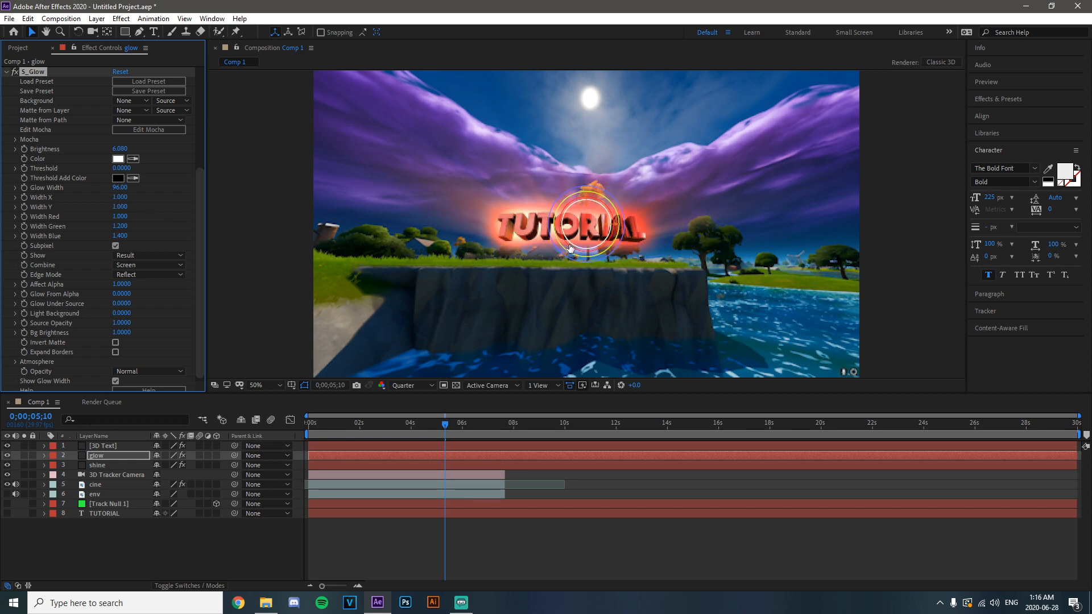
drag(120, 208, 299, 210)
key(ctrl+z)
Lower S_Glow's Brightness, going below 4.05 for a subtler glow around the text, and collapse the effect's settings
drag(124, 150, 102, 152)
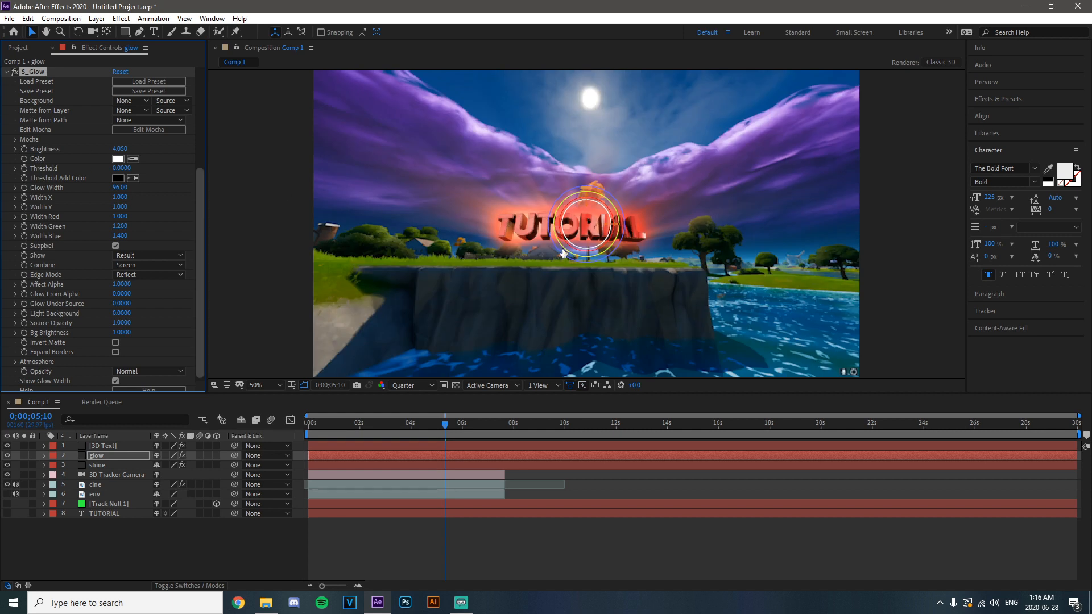
drag(121, 150, 16, 75)
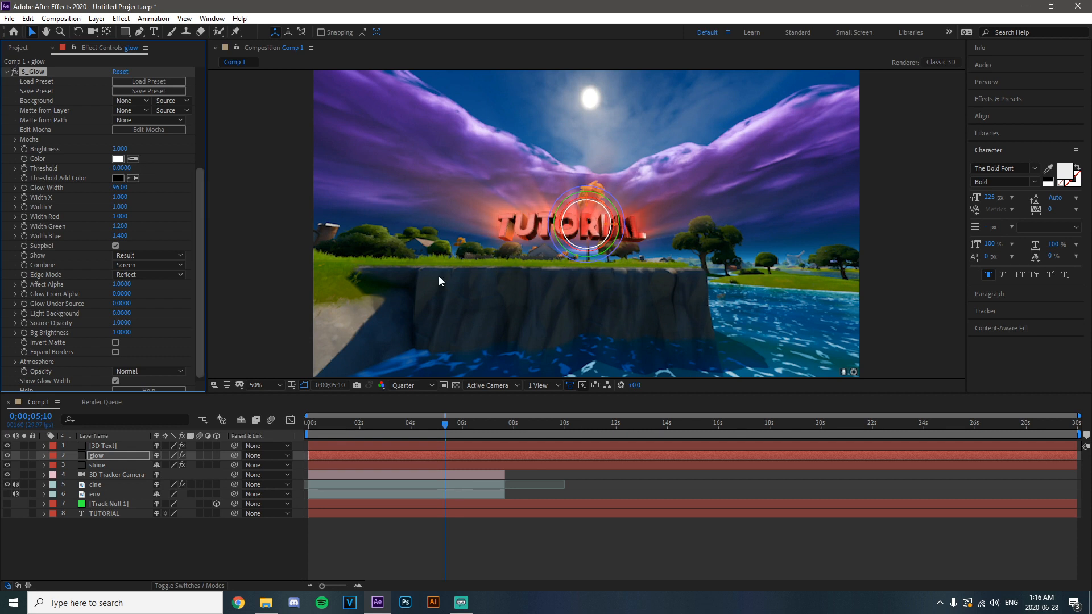
click(7, 73)
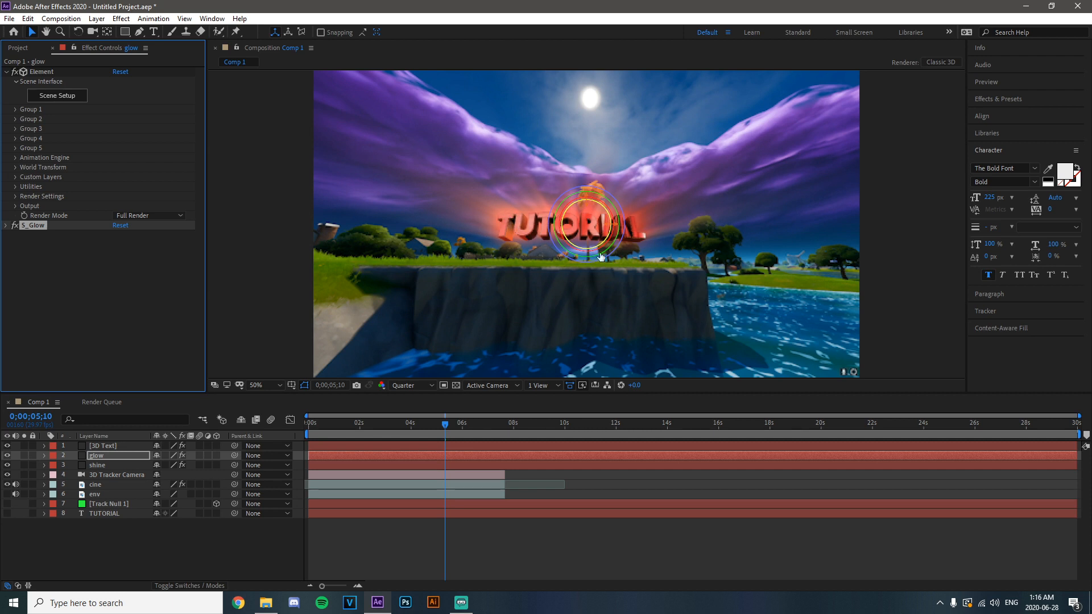
Duplicate the 3D Text layer as "shadow" and place it between the 3D Text and glow layers
click(107, 445)
key(ctrl+d)
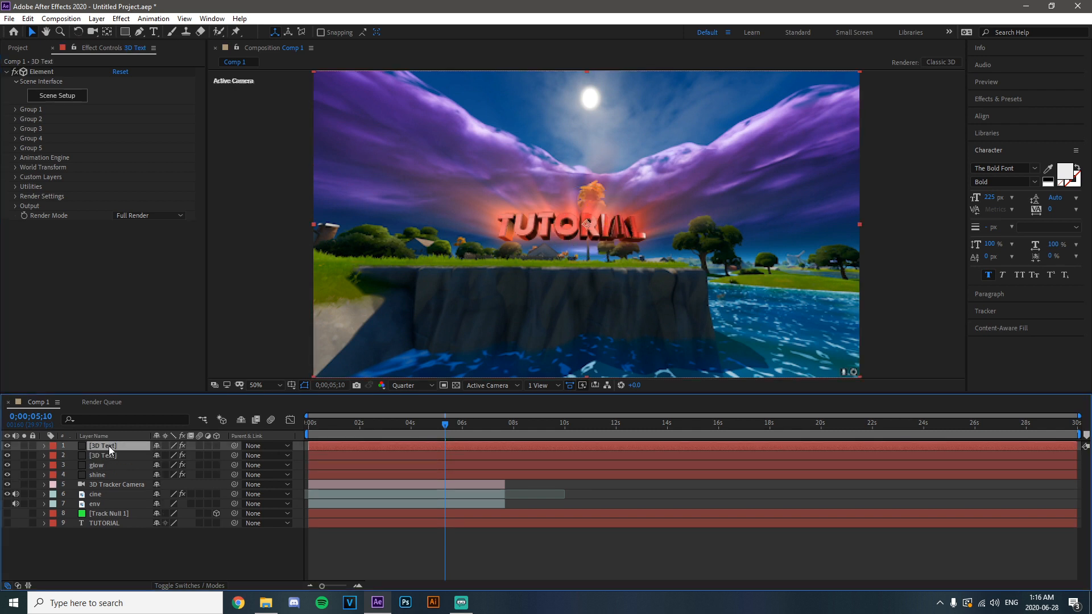
key(Return)
text(shadow)
key(Return)
drag(105, 446, 108, 462)
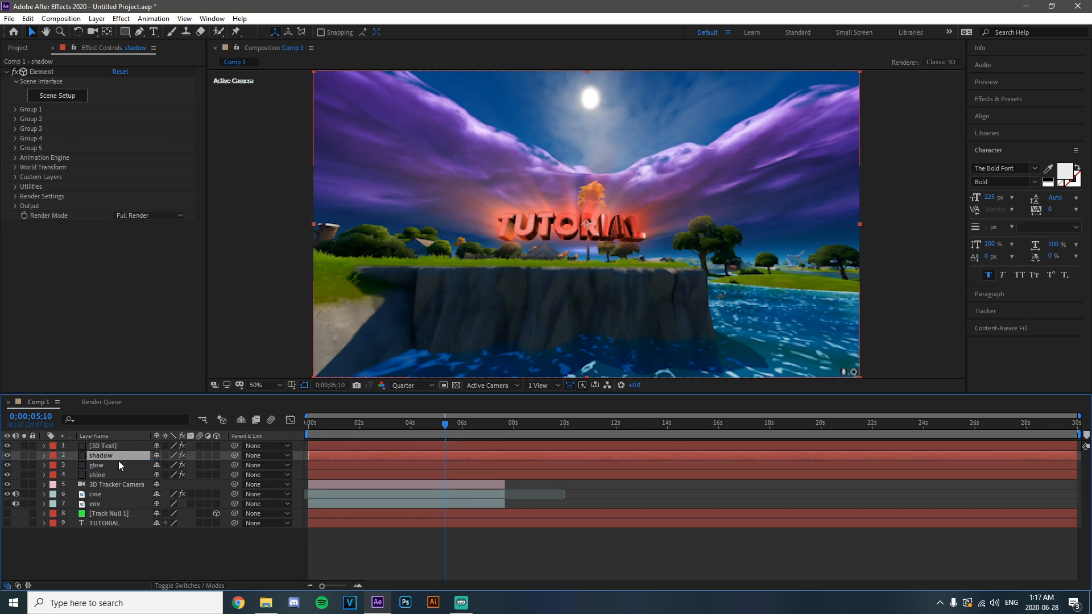
Apply the S_DropShadow effect to the shadow layer
key(ctrl+space)
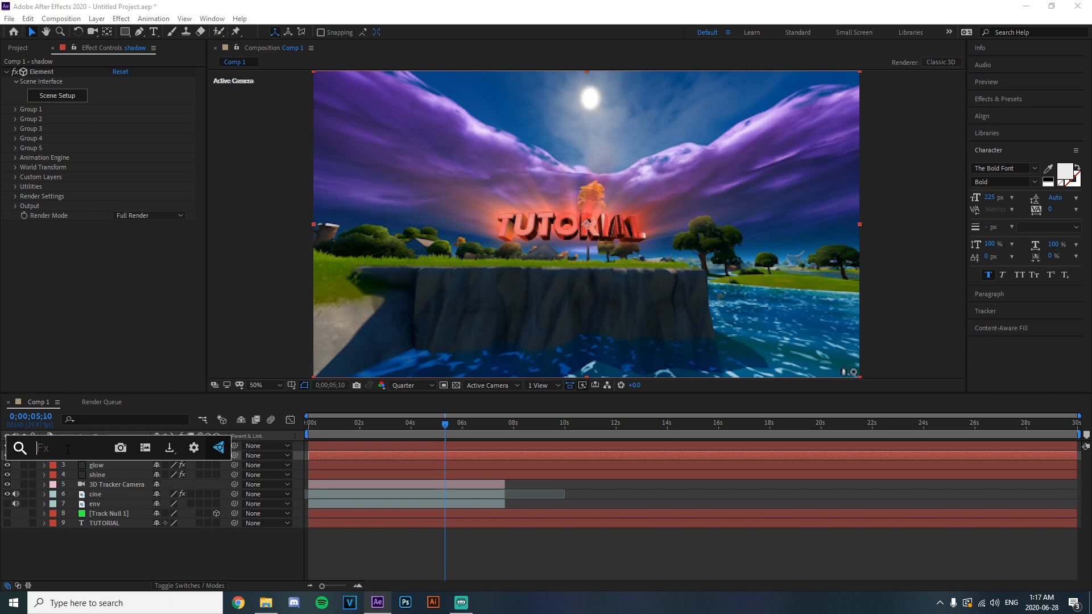
text(s_drop)
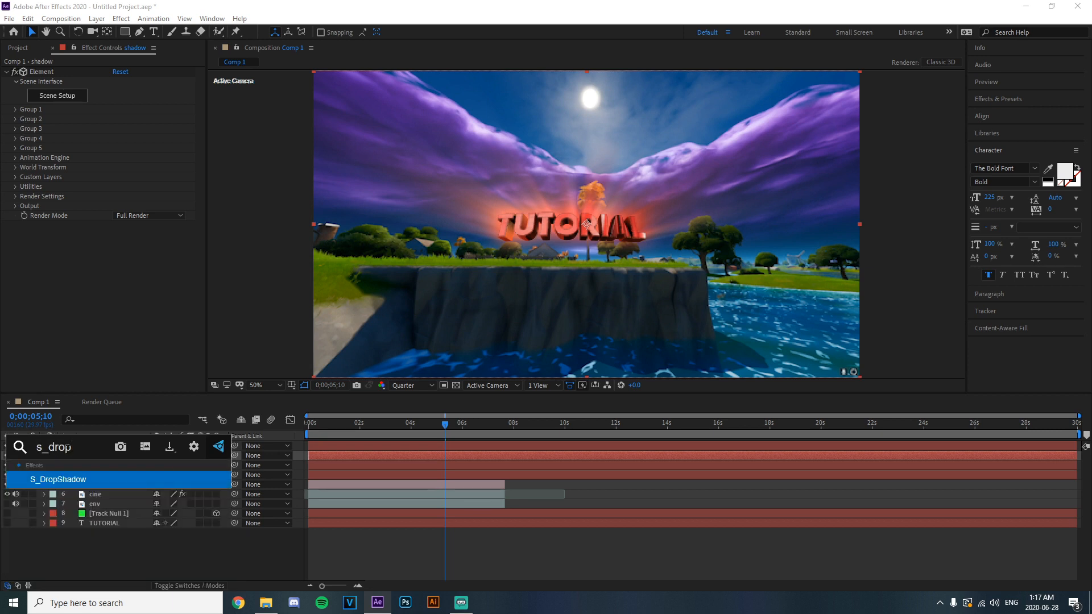
click(79, 482)
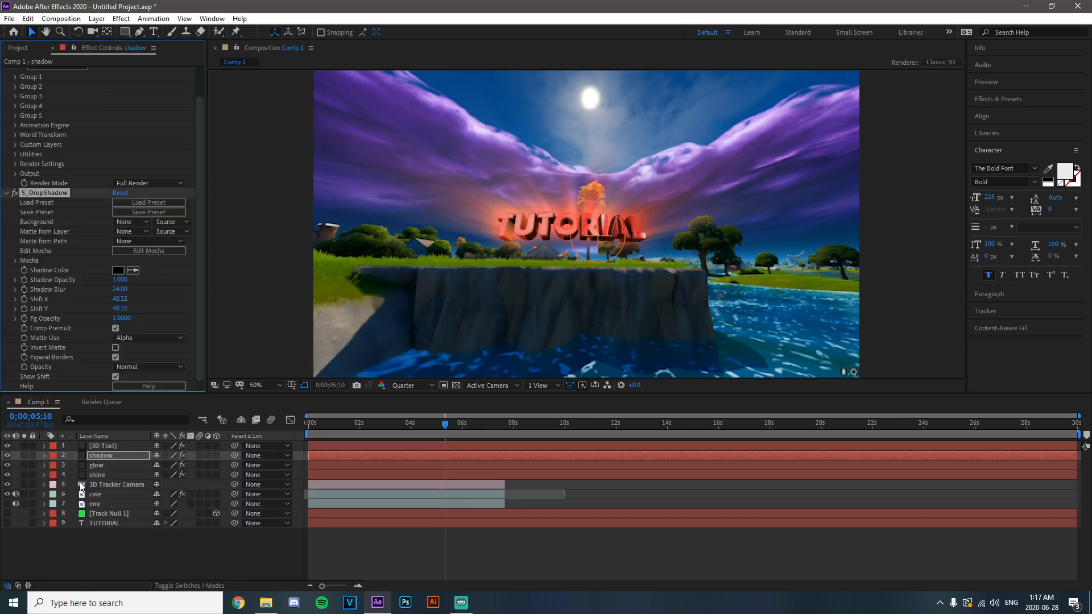
Set the drop shadow's Shift X and Shift Y to 0 and compare the text with and without the effect
click(120, 299)
text(0)
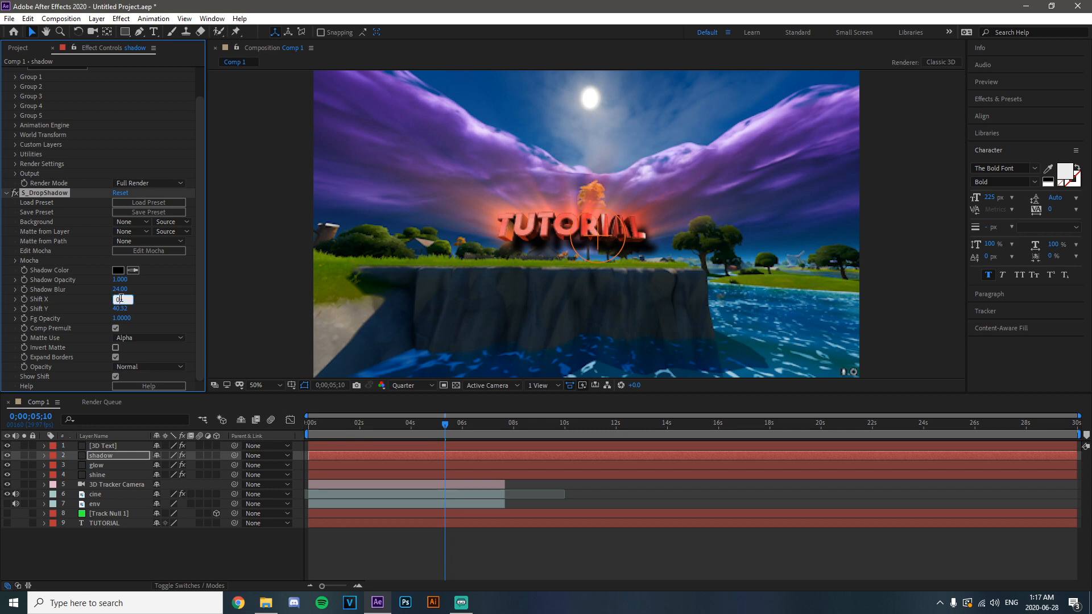
key(Tab)
text(0)
key(Return)
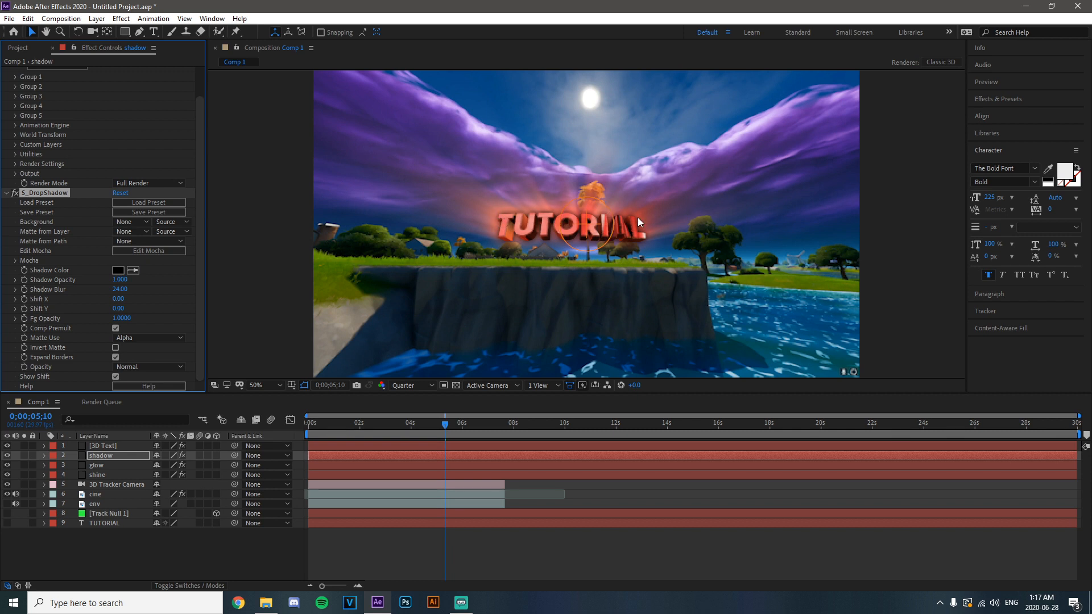
click(14, 193)
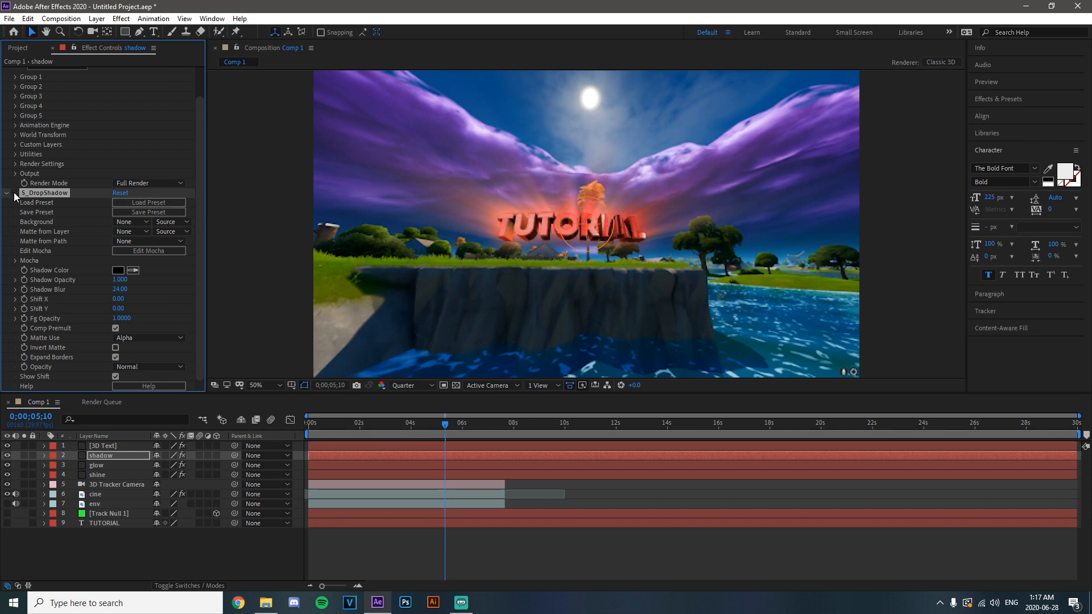
click(15, 193)
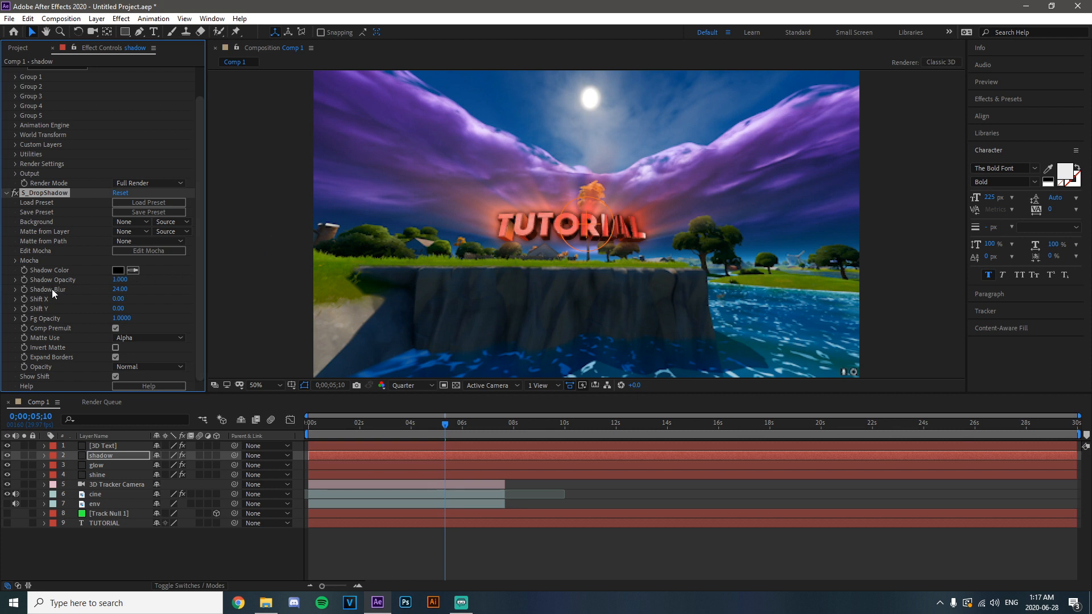
Set S_DropShadow's Shadow Opacity to 0.4, compare the result with the effect off and on, and check other frames
click(123, 280)
text(.4)
key(Return)
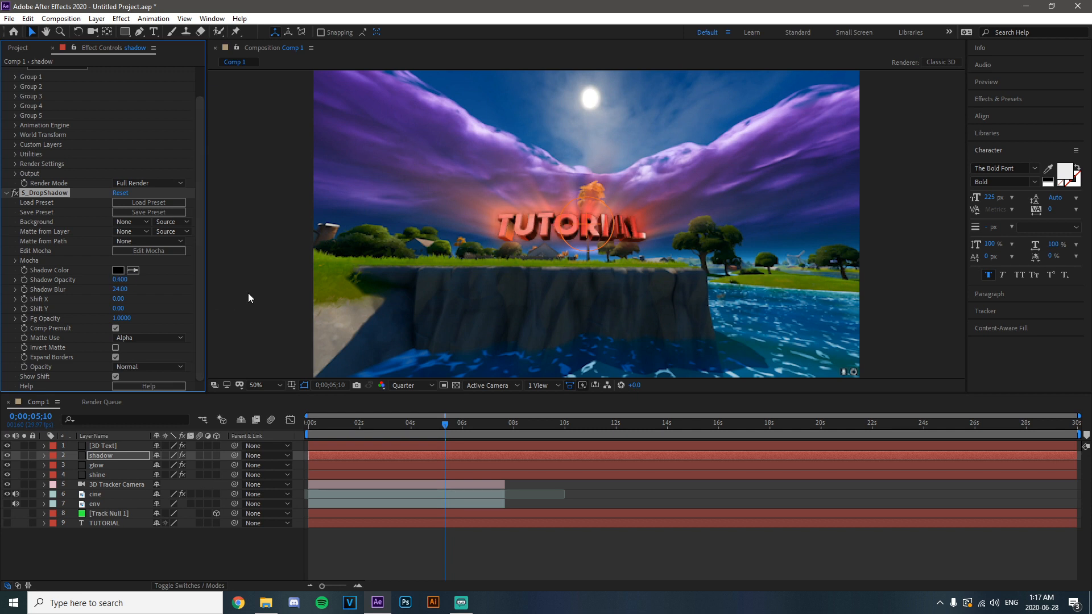
click(15, 193)
click(14, 193)
click(15, 193)
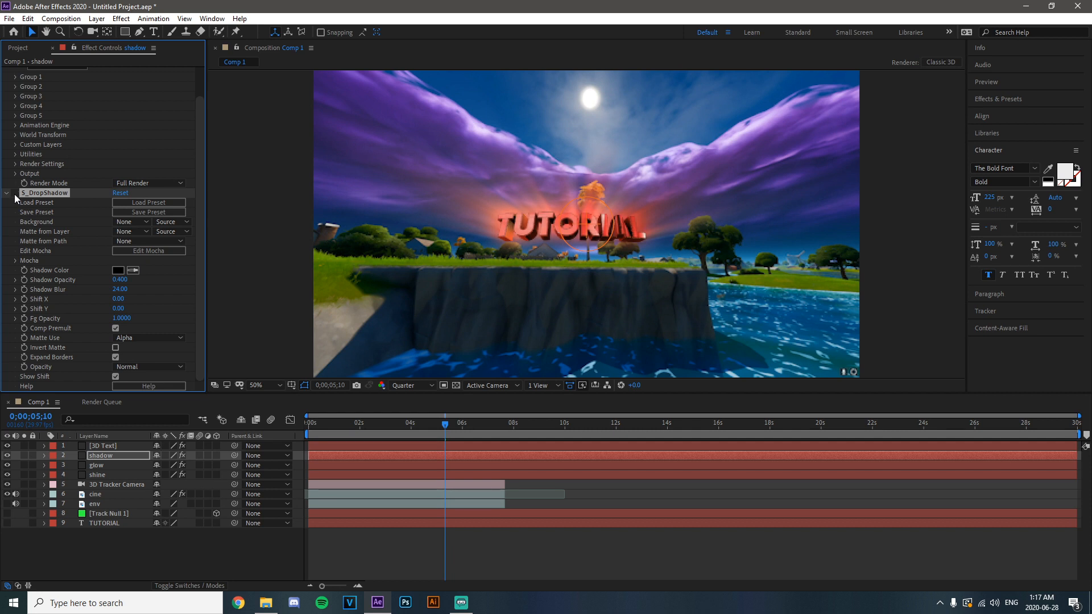
click(15, 194)
click(15, 194)
click(15, 193)
click(448, 423)
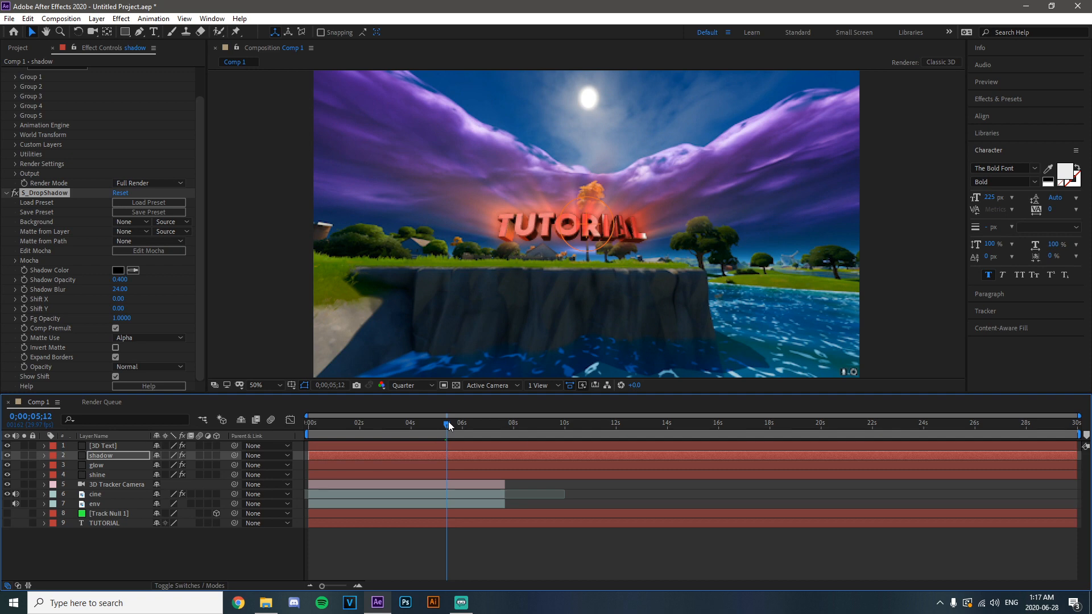
mouse_move(448, 421)
mouse_down()
mouse_move(410, 422)
mouse_move(432, 421)
mouse_up()
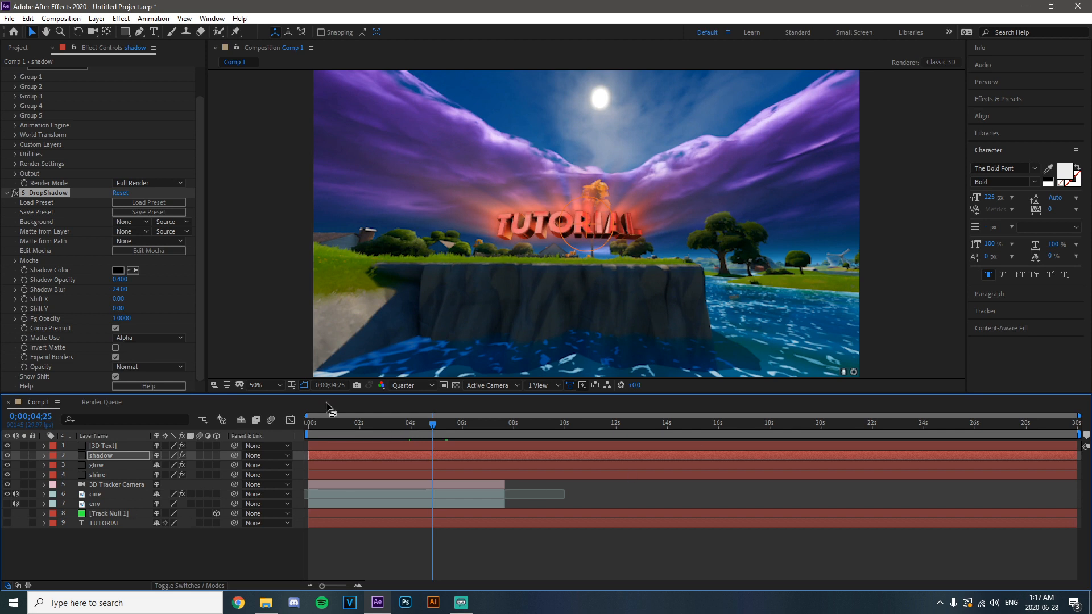
Apply the Camera Lens Blur effect to the cine layer
click(109, 495)
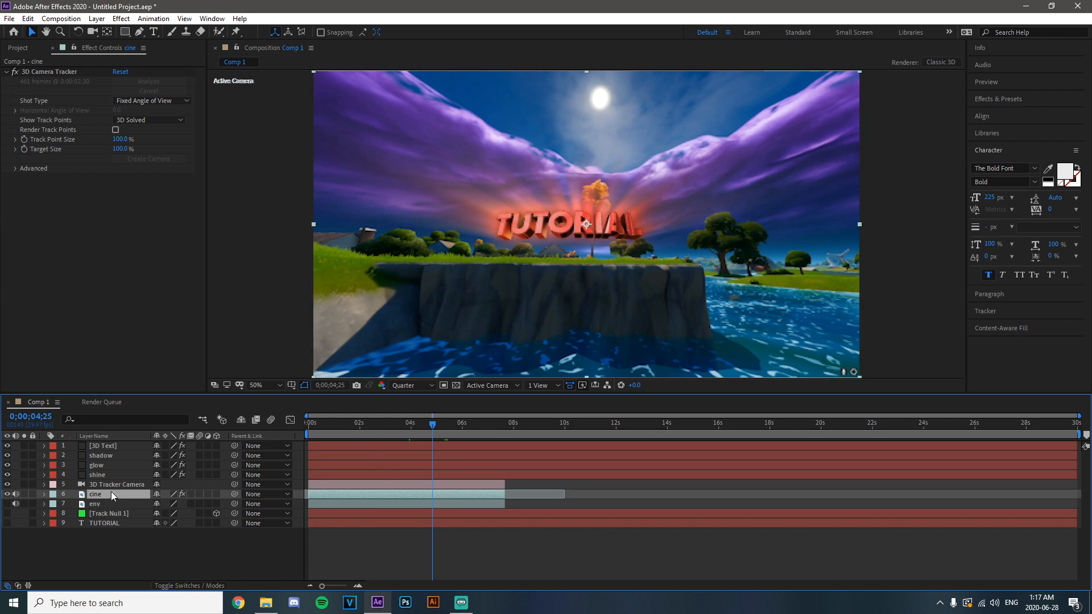
key(ctrl+space)
text(c)
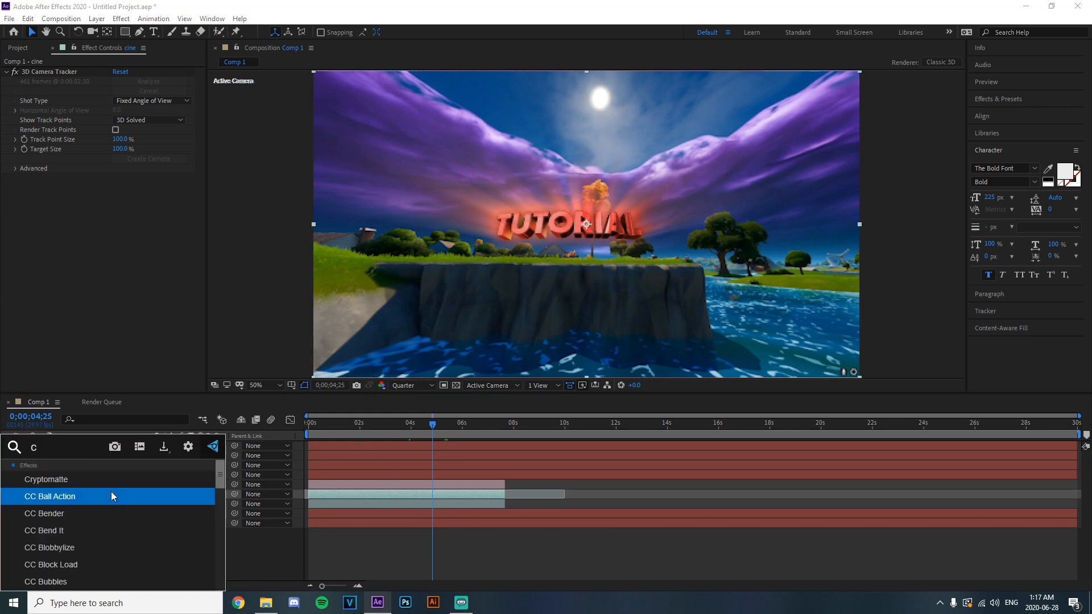
text(amera)
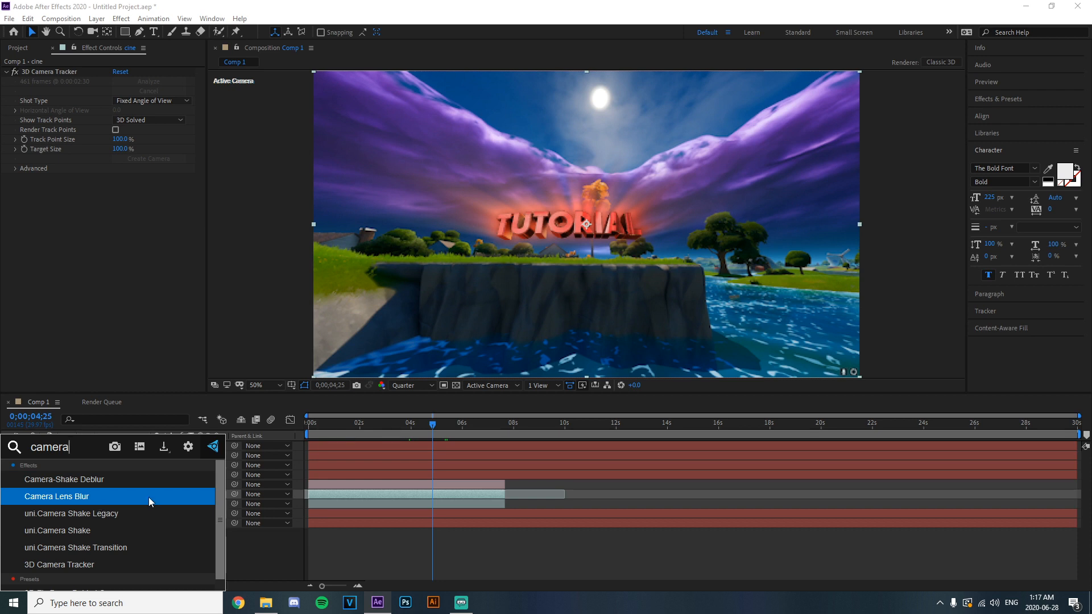
click(99, 502)
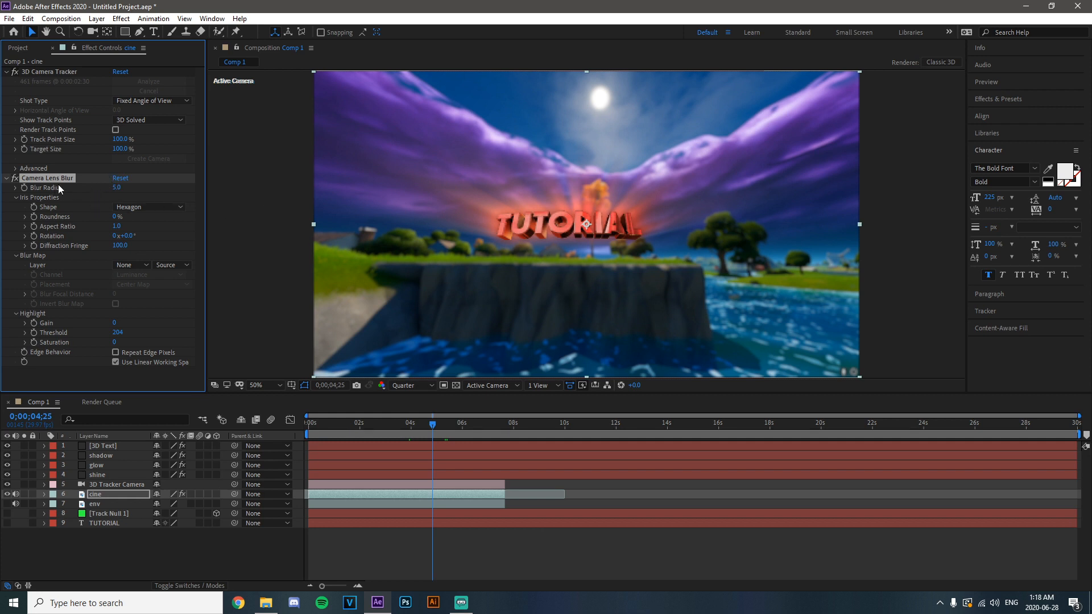
Set the Camera Lens Blur's Blur Radius to 3.5 after trying 15 and 2, and collapse the cine layer's effects
click(117, 188)
text(10)
key(Return)
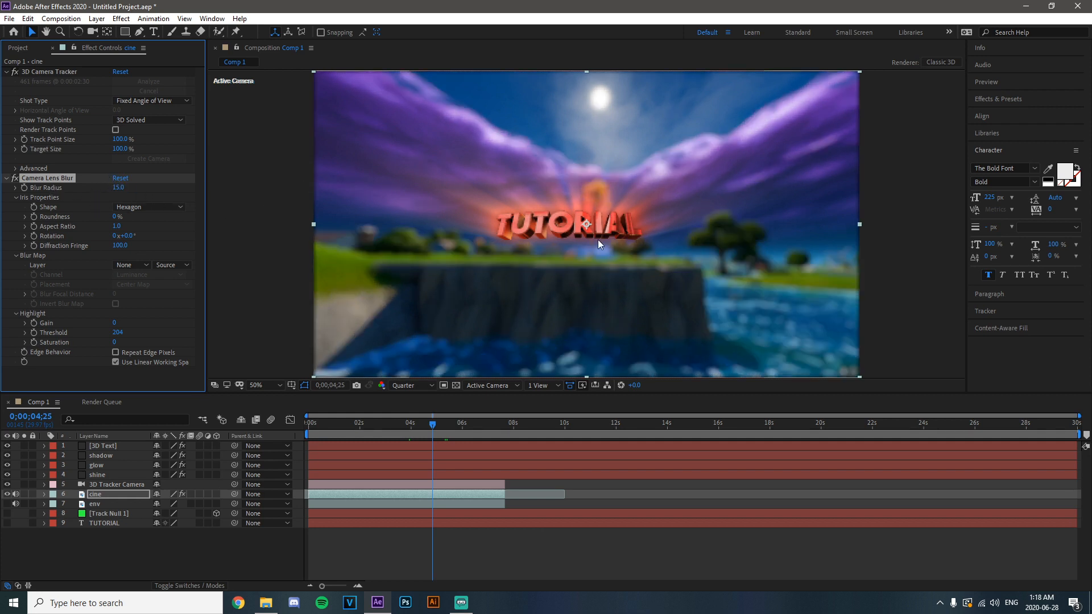
click(118, 188)
text(2)
key(Return)
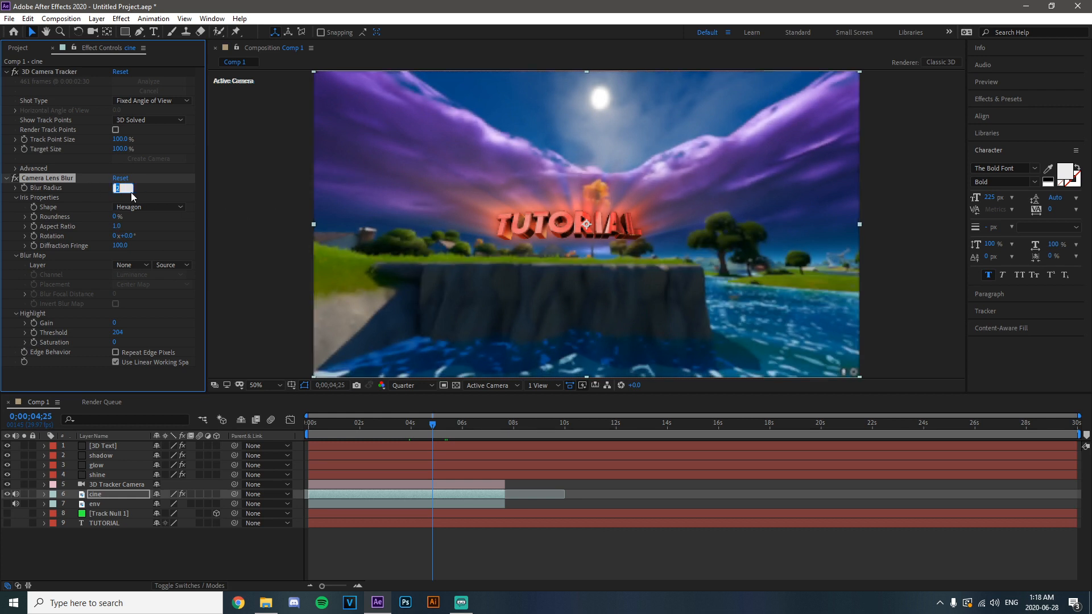
text(3.5u)
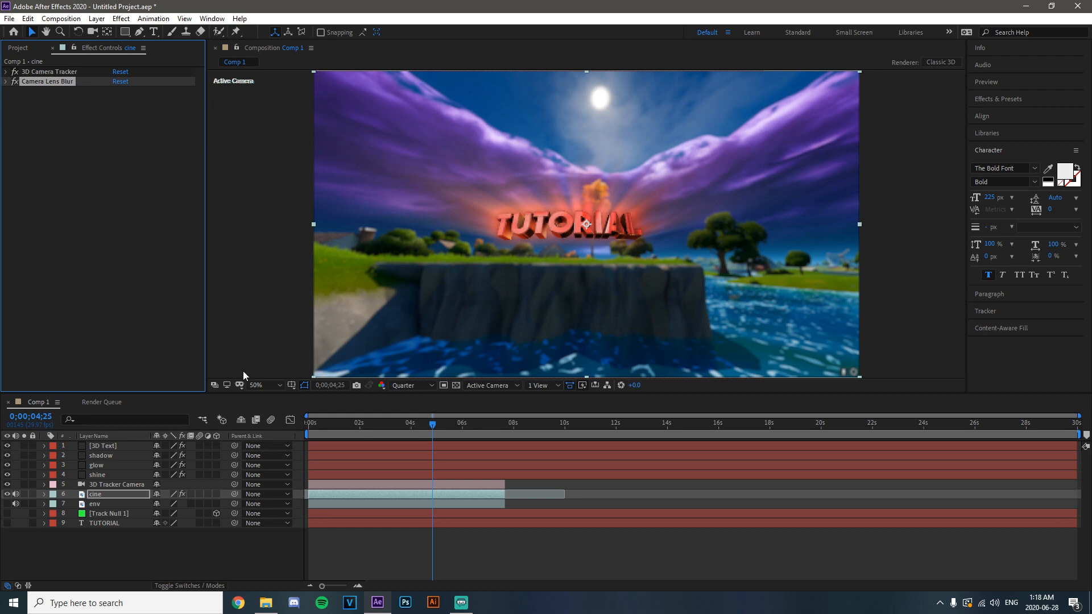
Make the TUTORIAL text layer visible and move it to the top of the layer stack
click(97, 523)
click(7, 522)
drag(115, 523, 120, 441)
Try TEXT, RAL.FX and EDITBYBASLBINO as alternative wordings in the source text layer
click(522, 155)
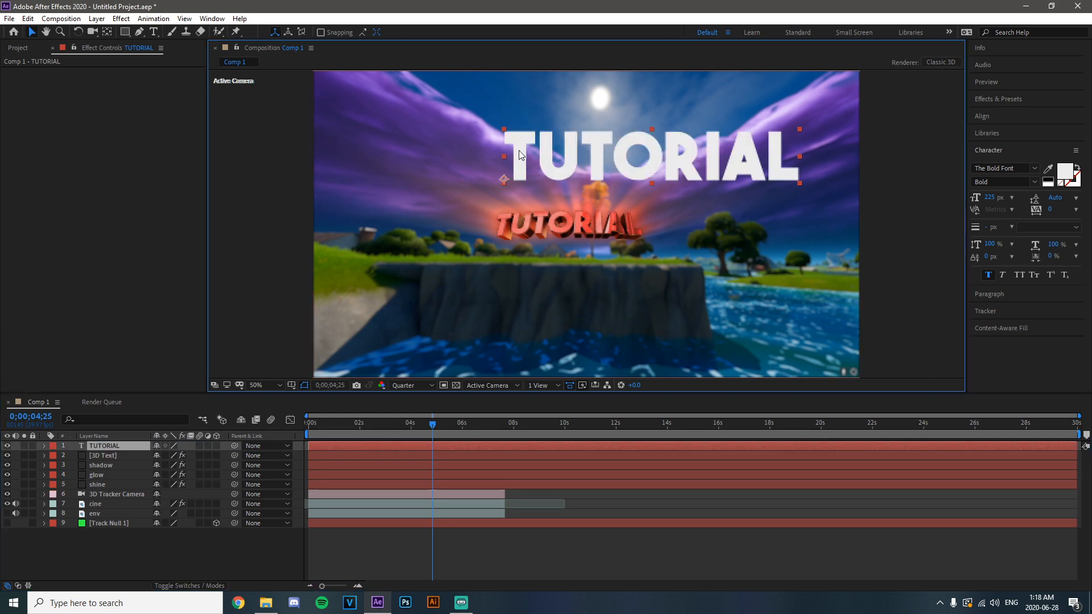
double_click(520, 154)
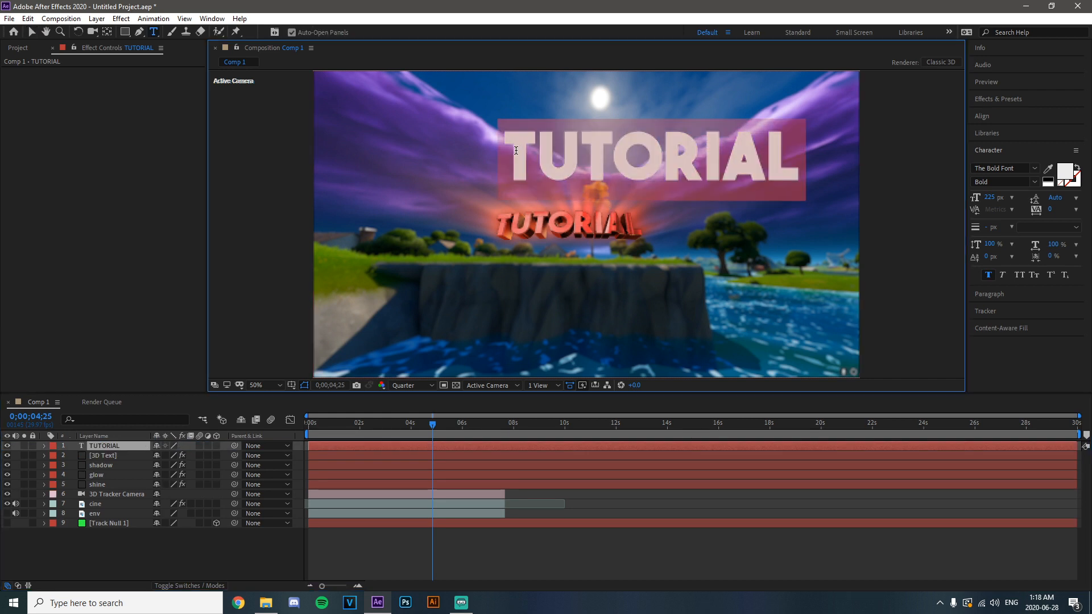
text(TEXT)
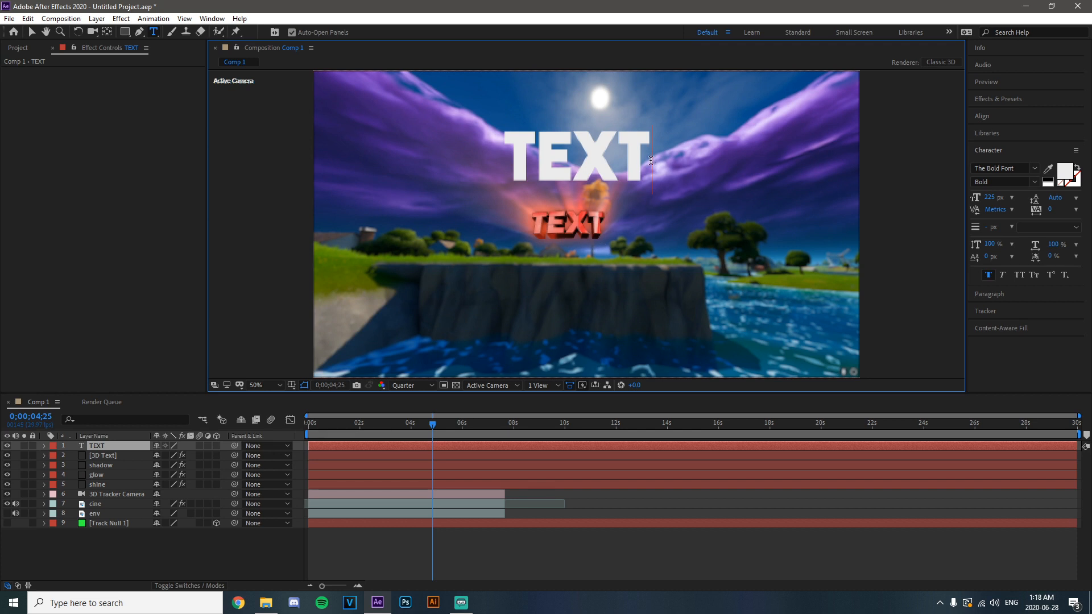
drag(650, 161, 633, 183)
double_click(643, 158)
text(RAL.FX)
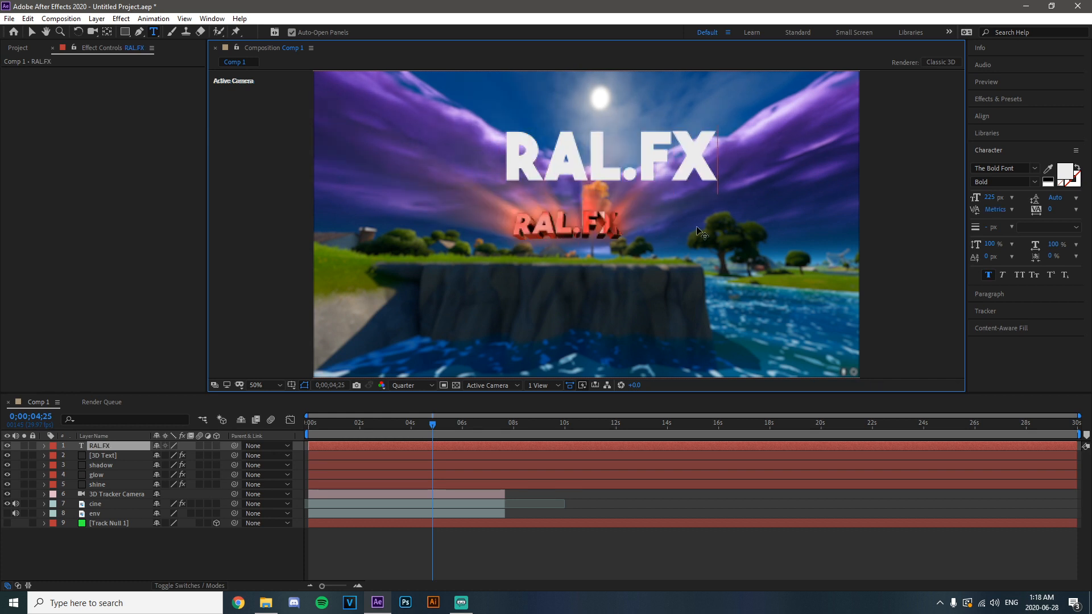
double_click(697, 132)
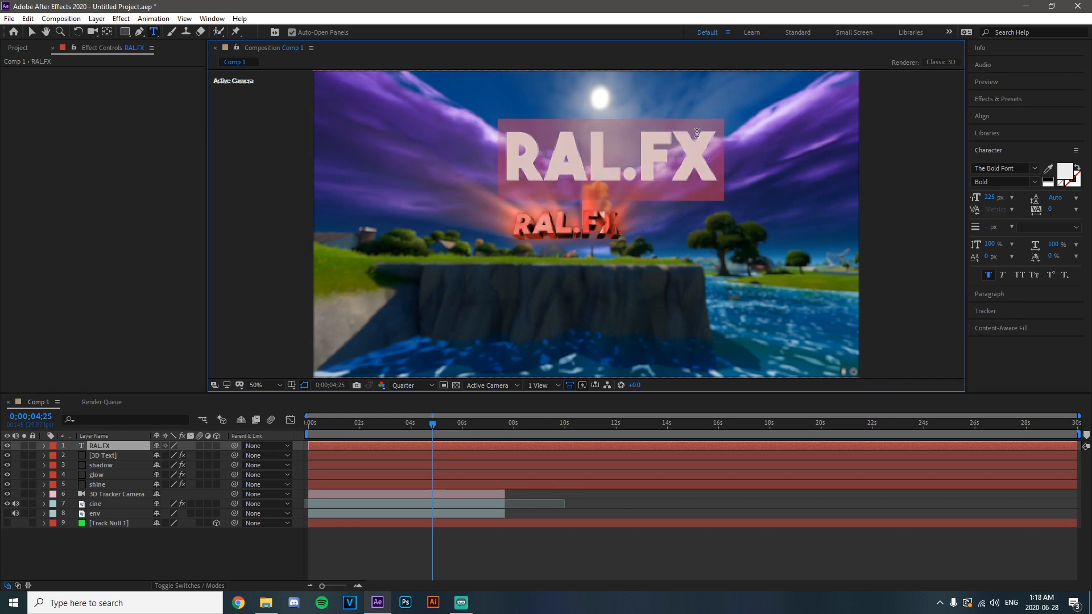
text(EDITBYBASLBINO)
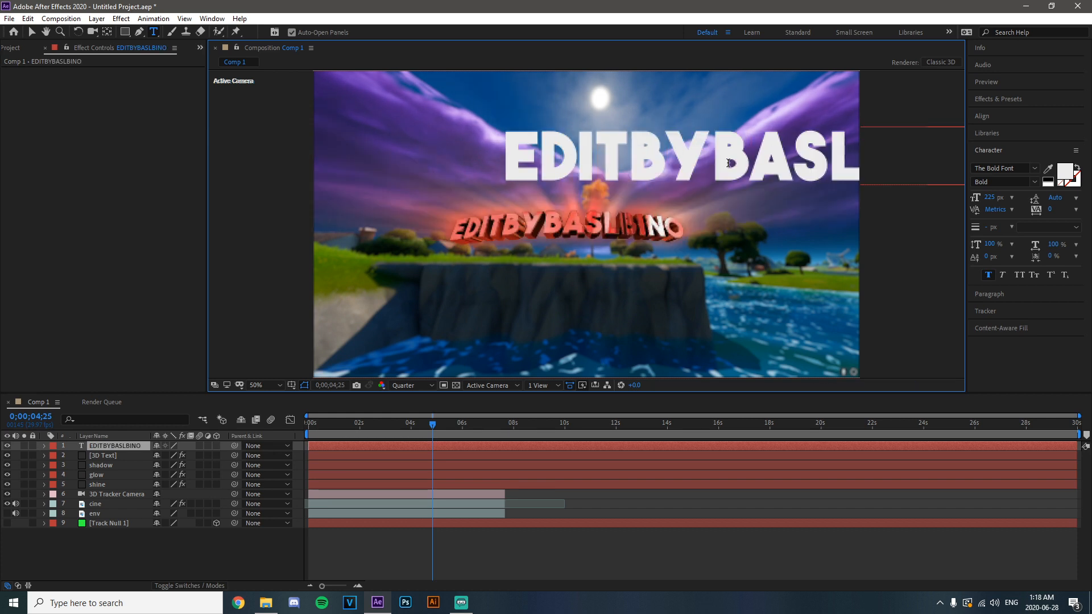
Replace the source text with EXAMPLE and return its layer, hidden, to the bottom of the layer stack
double_click(729, 163)
key(BackSpace)
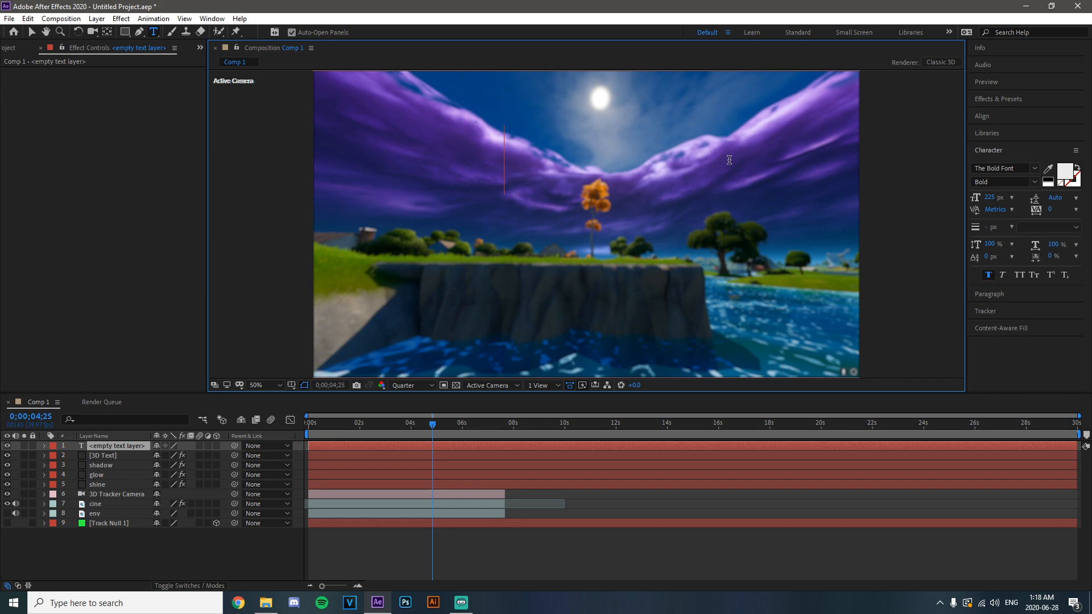
text(T)
key(BackSpace)
text(EXAMPLE)
drag(77, 449, 143, 556)
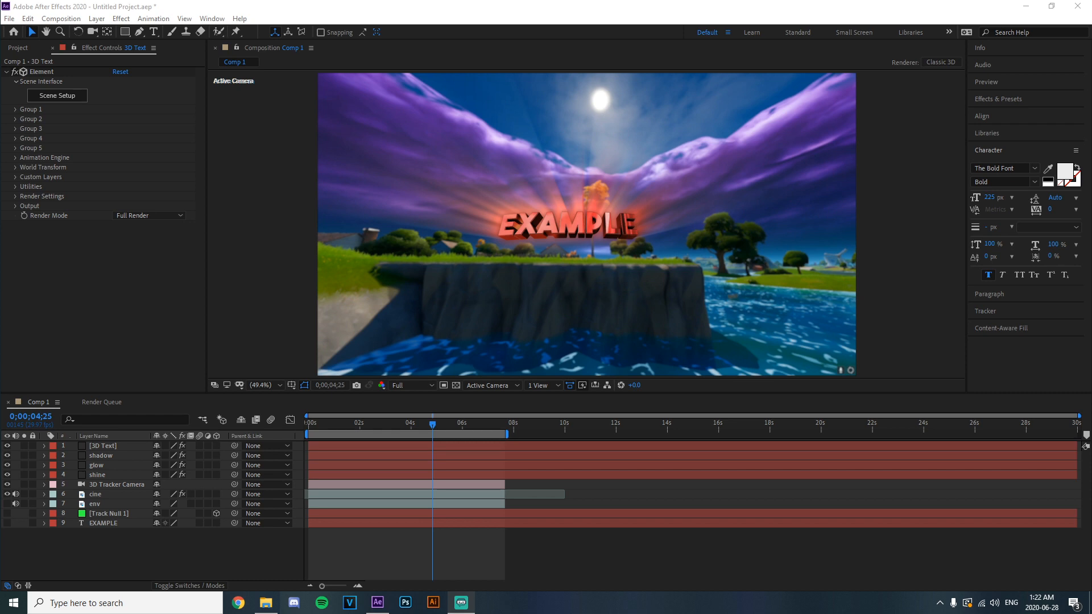